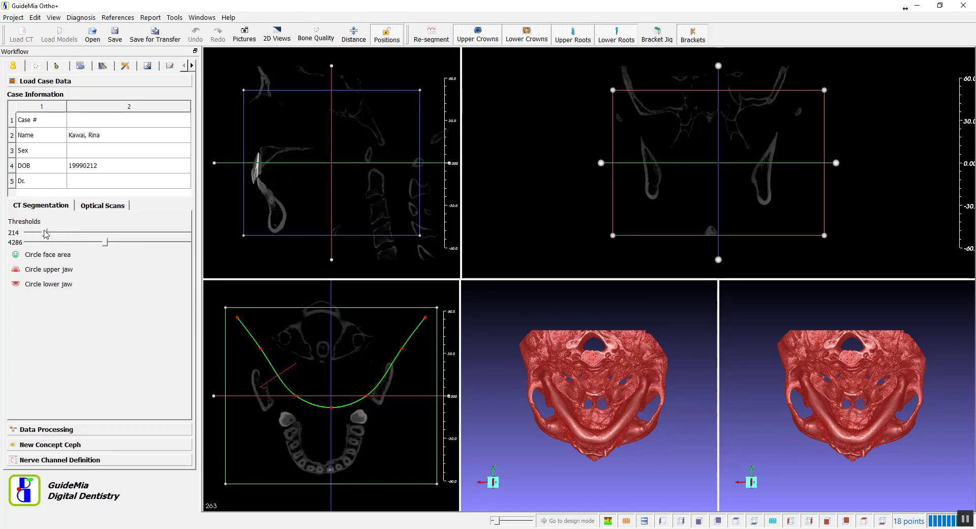
Step: Set the lower CT threshold to -692 and resize the sagittal region box to include the face front and exclude the spine
drag(46, 234, 34, 234)
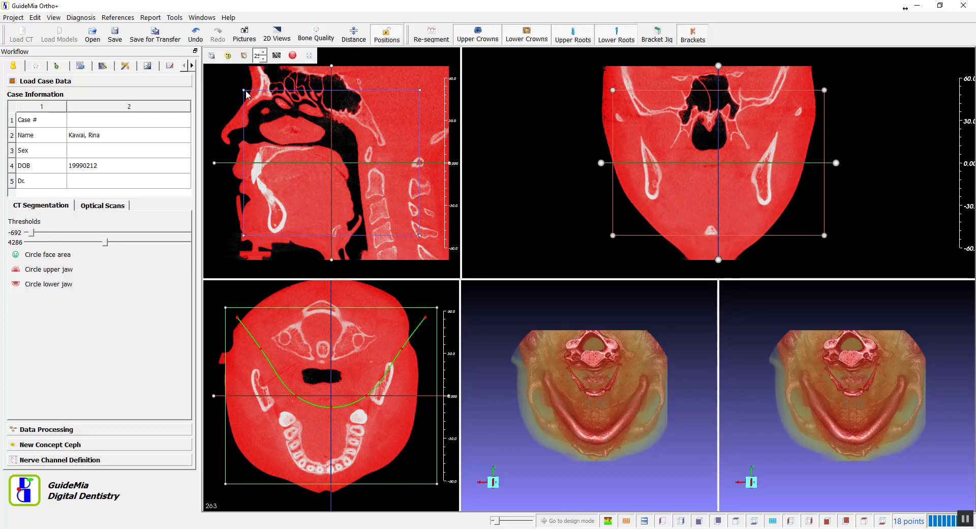
drag(242, 89, 215, 73)
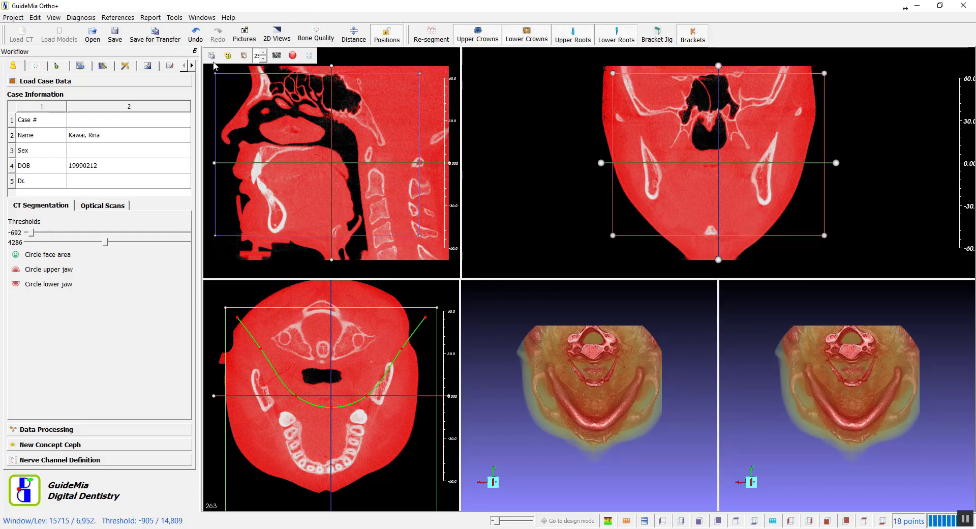
drag(214, 68, 214, 64)
drag(420, 64, 358, 62)
Step: Circle the face area on a side view of the 3D volume to segment the soft-tissue face surface
drag(637, 464, 556, 218)
drag(588, 311, 606, 411)
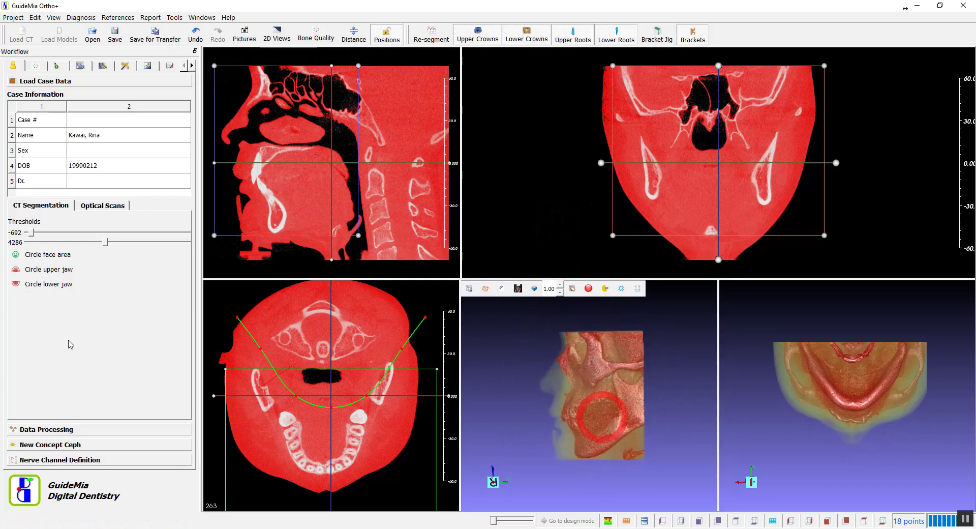
click(16, 254)
mouse_move(535, 351)
mouse_down()
mouse_move(577, 308)
mouse_move(599, 330)
mouse_move(576, 490)
mouse_up()
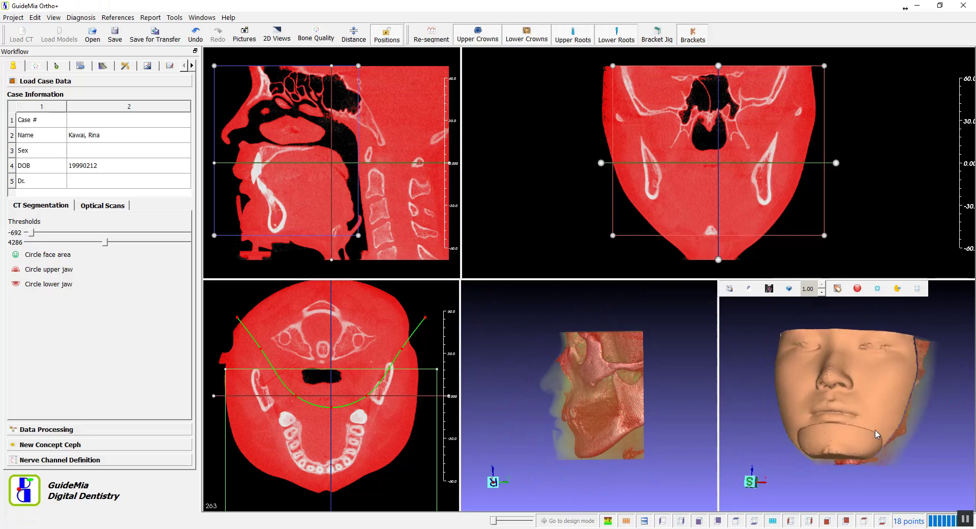
Step: Raise the lower CT threshold to 988 to isolate the bone and separate the teeth, checking them in the 3D volume
right_drag(615, 364, 667, 450)
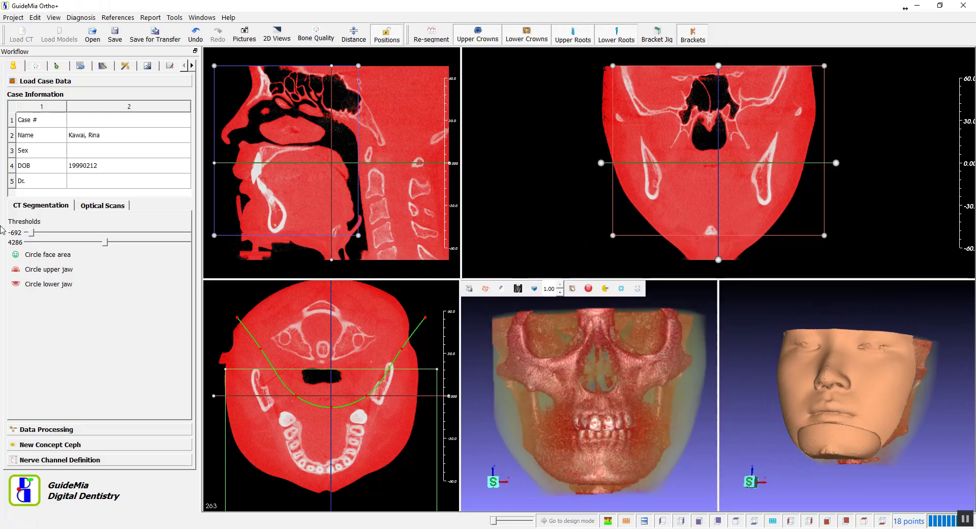
drag(34, 235, 51, 232)
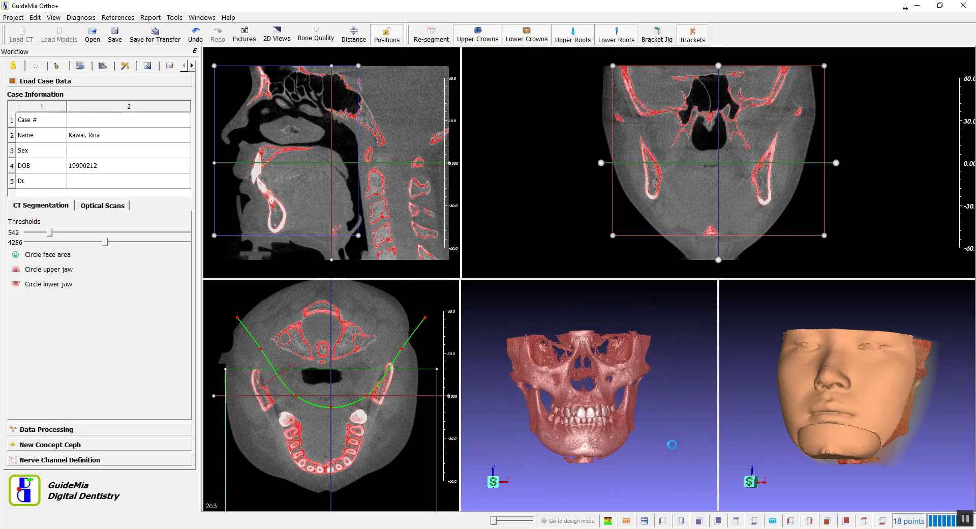
scroll(660, 444, up, 3)
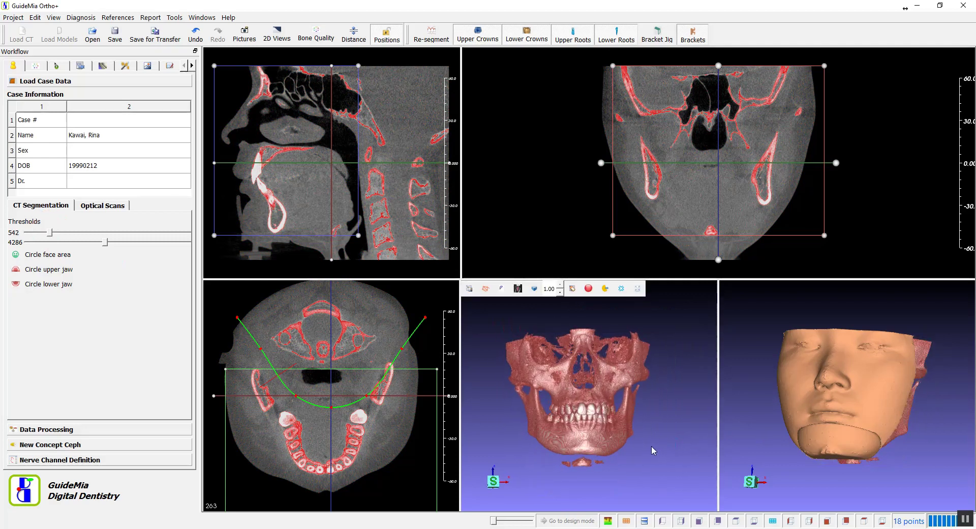
scroll(662, 401, up, 2)
mouse_move(662, 401)
mouse_down()
mouse_move(697, 401)
mouse_move(665, 399)
mouse_up()
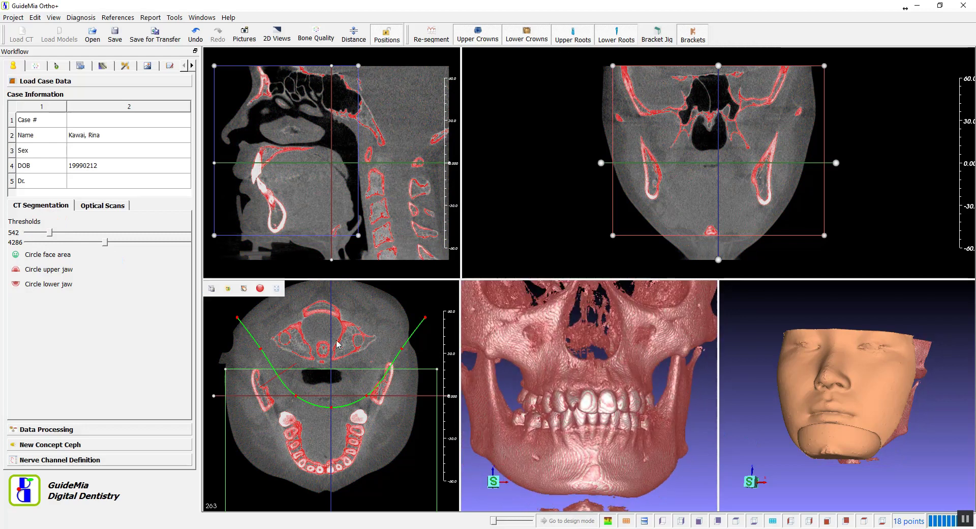
drag(51, 233, 53, 232)
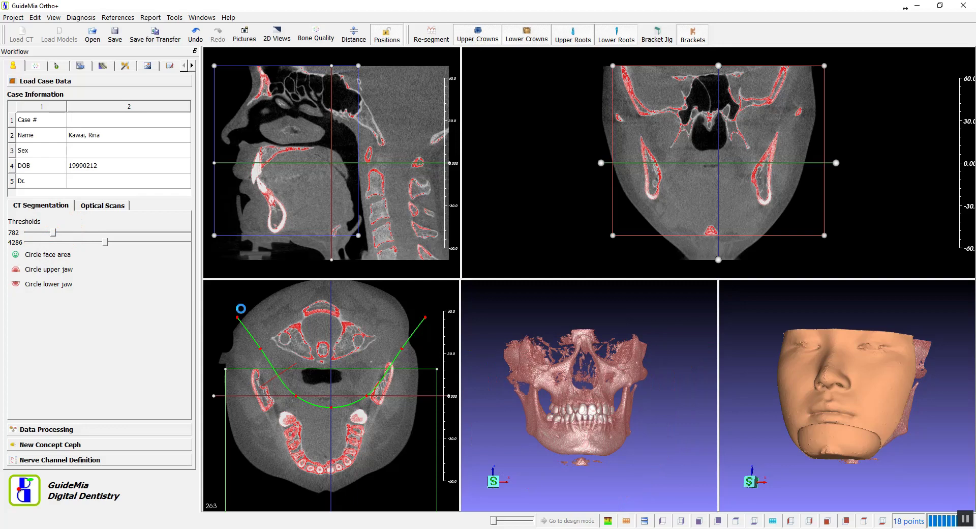
scroll(571, 371, up, 5)
drag(570, 371, 542, 373)
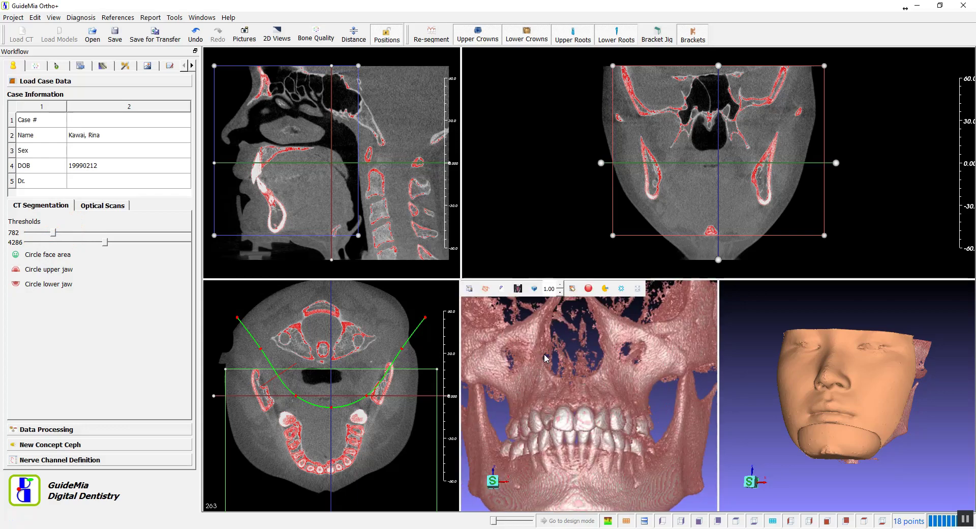
drag(53, 232, 56, 233)
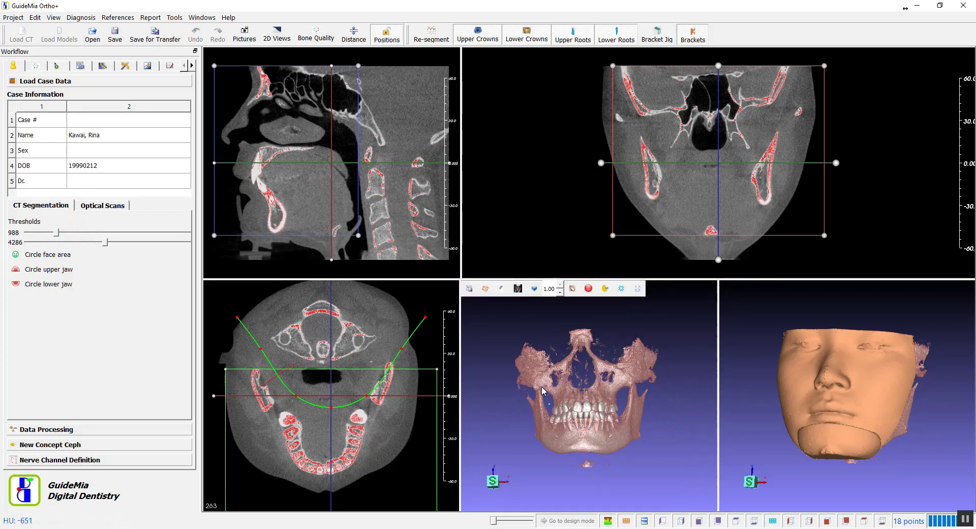
Step: Circle the upper jaw on the frontal 3D volume, from the cheekbones down along the upper teeth's biting edges
mouse_move(520, 379)
mouse_down()
mouse_move(592, 391)
mouse_move(630, 379)
mouse_up()
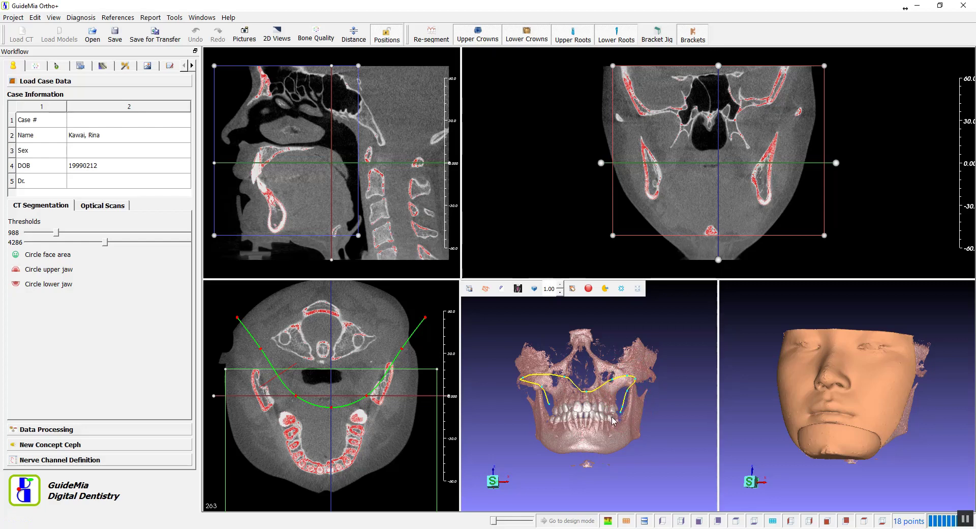
click(586, 417)
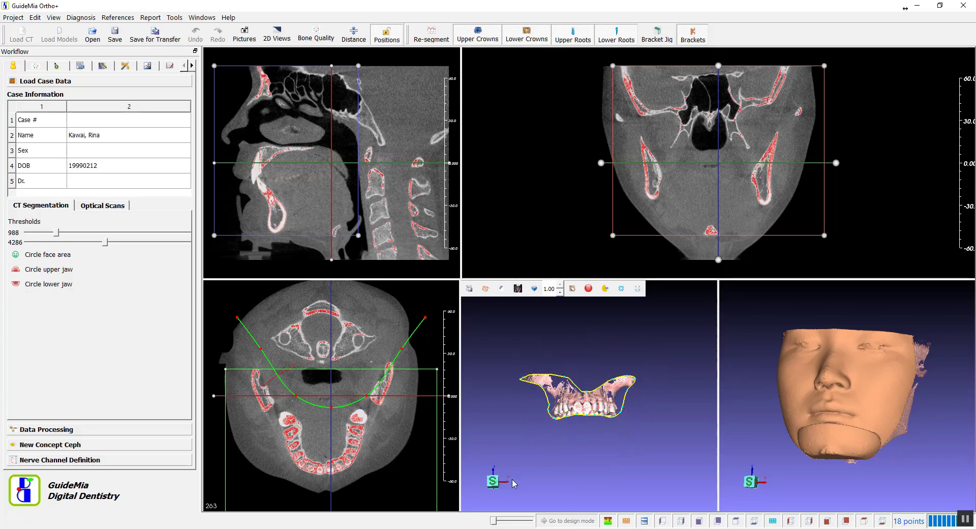
Step: Circle the lower jaw on the frontal 3D volume, following the bite line and enclosing both rami and the chin
scroll(552, 491, up, 8)
middle_drag(553, 500, 572, 433)
click(16, 284)
click(513, 420)
click(470, 348)
click(511, 324)
click(531, 371)
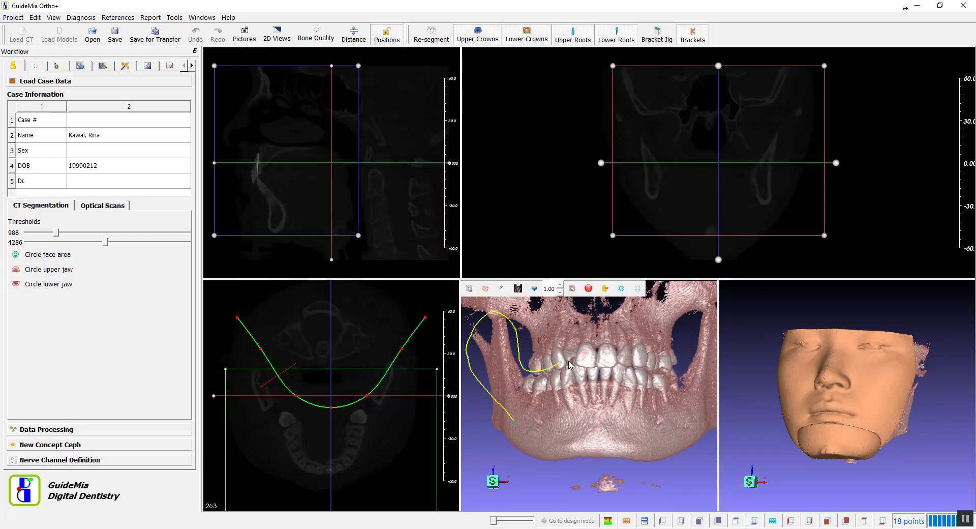
click(609, 360)
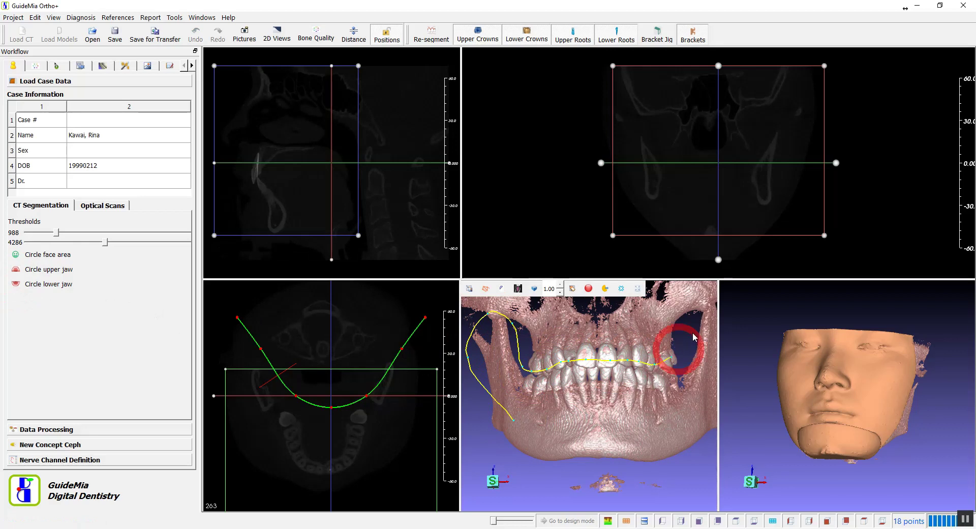
double_click(552, 467)
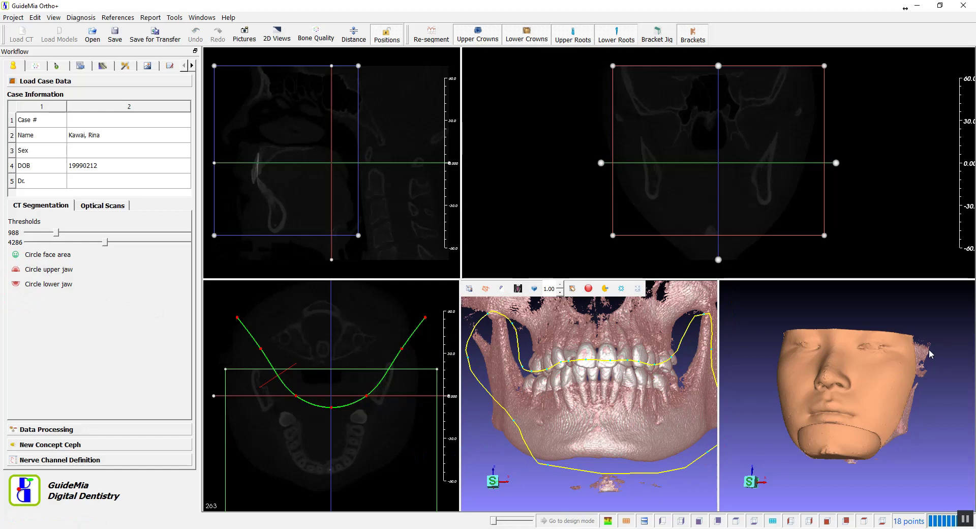
Step: Hide the lower jaw and the face from CT in the combined 3D model view
drag(778, 422, 854, 430)
right_click(849, 436)
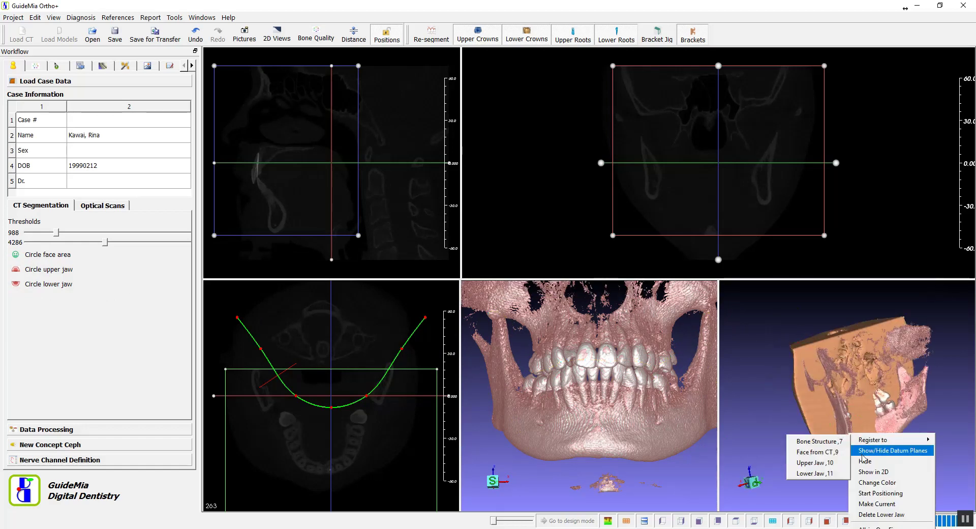
click(868, 450)
drag(846, 466, 883, 407)
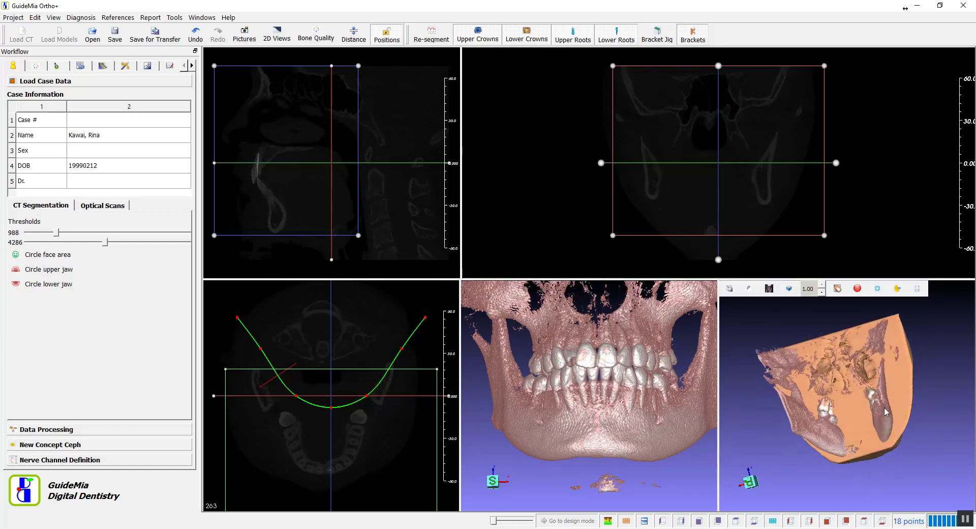
right_click(884, 408)
click(906, 436)
drag(878, 442, 704, 433)
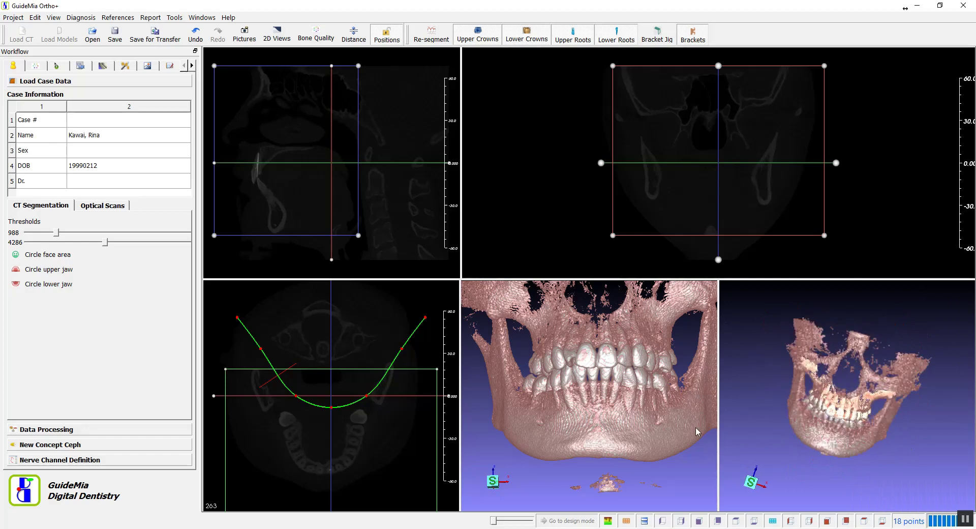
Step: Hide the bone structure in the combined 3D model view, leaving the segmented upper jaw on display
right_drag(832, 432, 832, 314)
middle_drag(833, 486, 824, 436)
drag(824, 436, 847, 448)
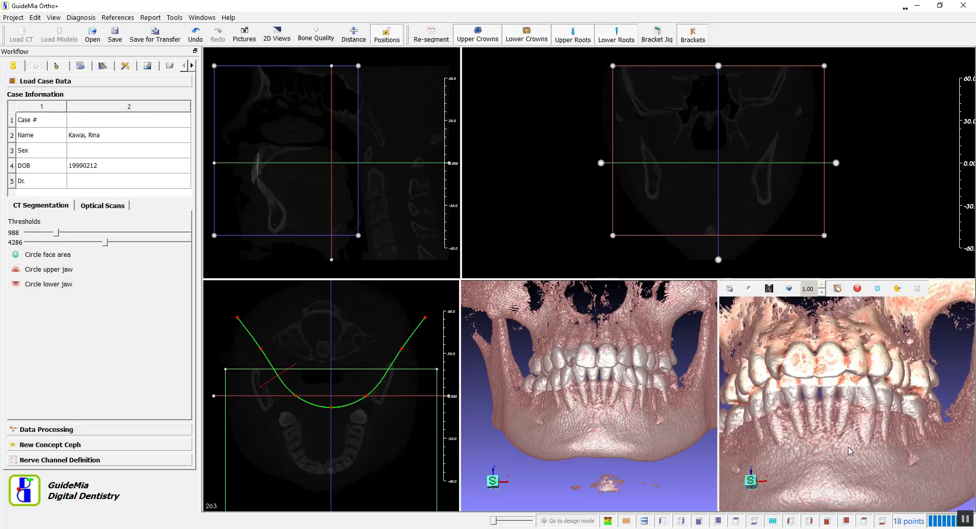
right_click(848, 451)
click(868, 469)
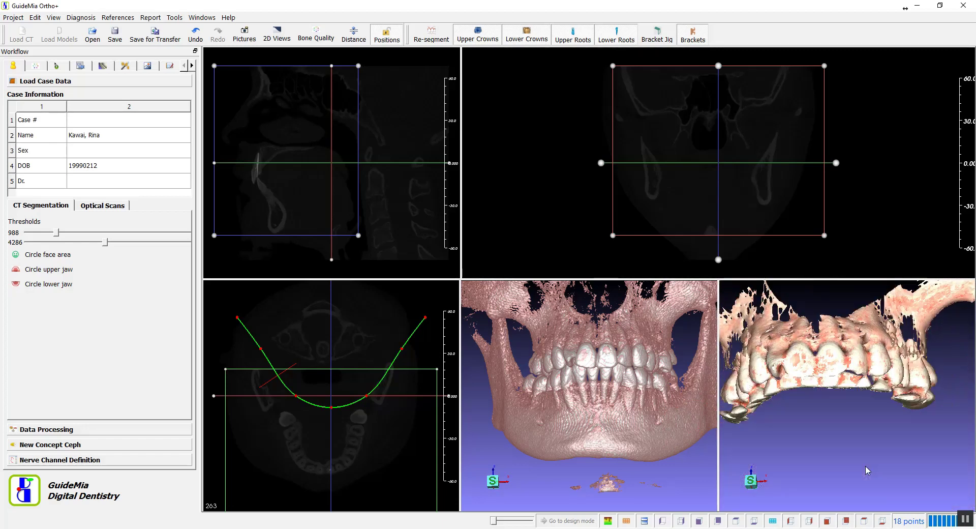
Step: Show the segmented lower jaw again together with the upper jaw in the combined 3D model view
right_click(861, 438)
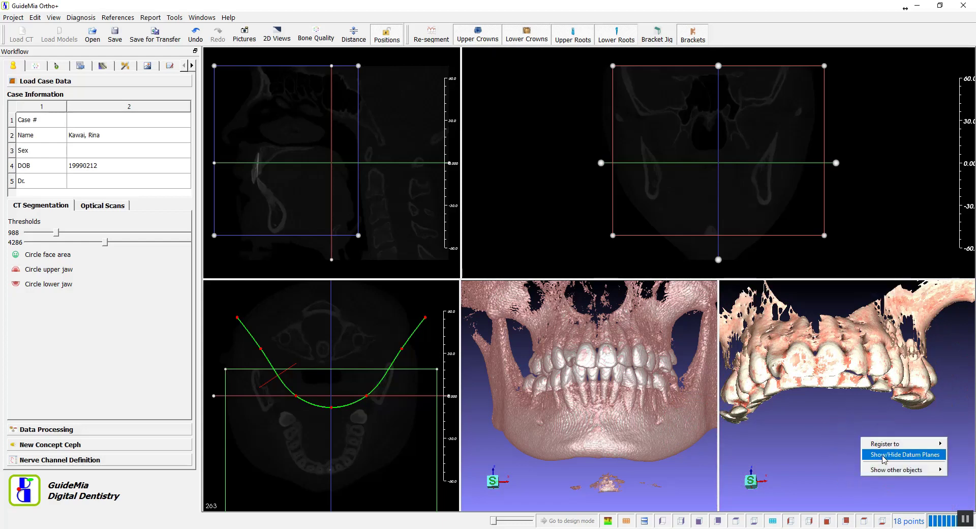
mouse_move(881, 471)
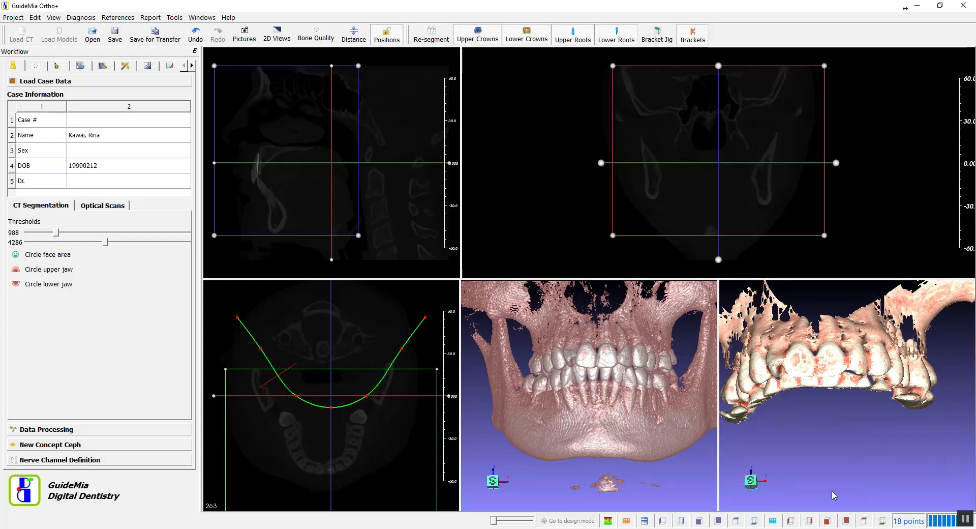
click(828, 492)
drag(828, 492, 866, 448)
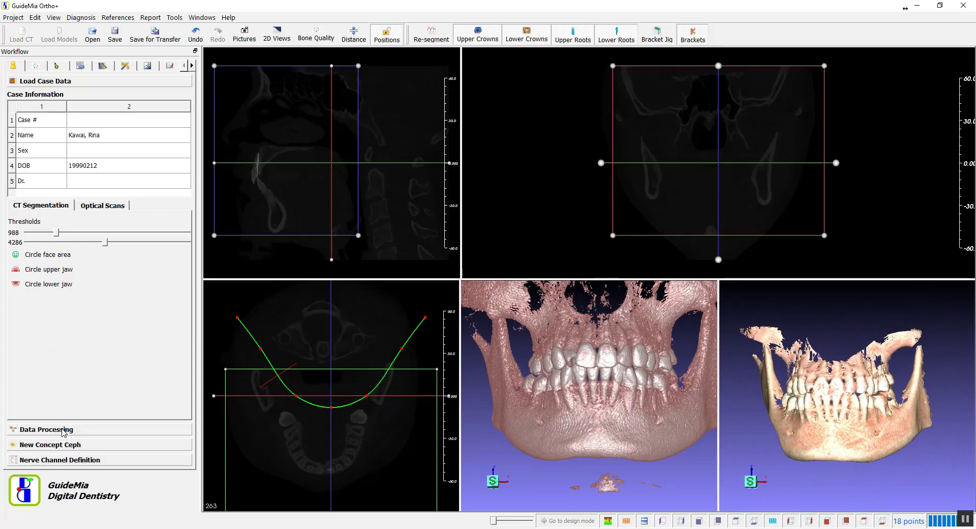
Step: Load the optical scan 41726008_Iprofile_occlusion_u.stl as the upper jaw model
click(99, 207)
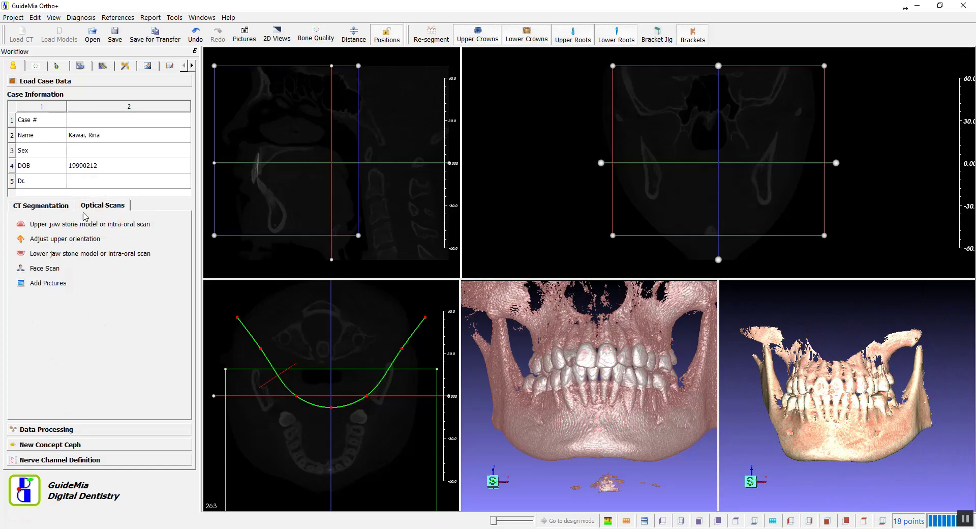
click(26, 227)
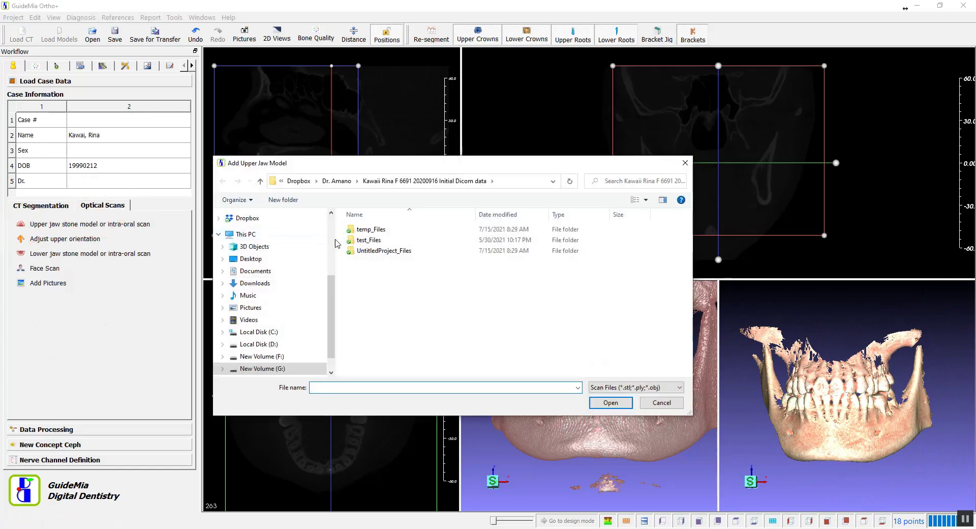
click(336, 181)
click(440, 294)
double_click(438, 294)
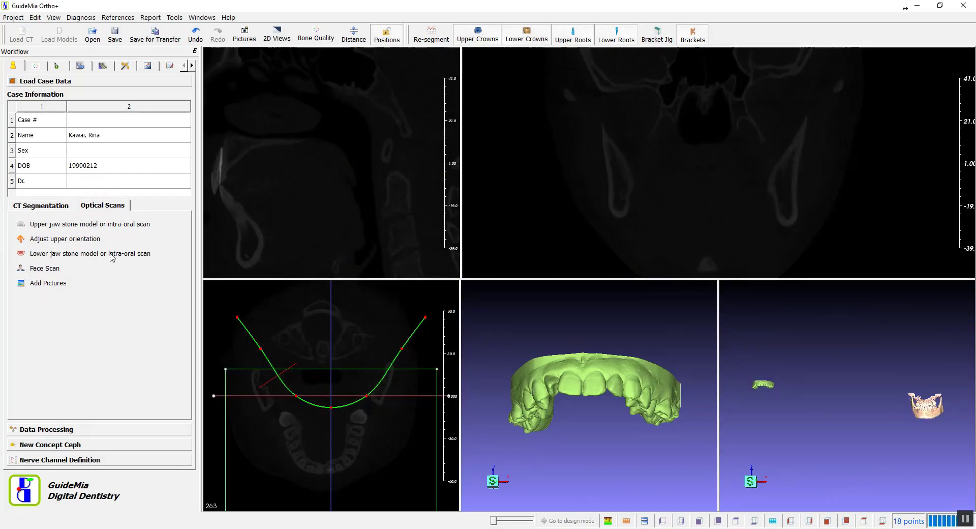
Step: Adjust the upper scan's orientation by marking points on a molar on each side and on both central incisors
click(20, 239)
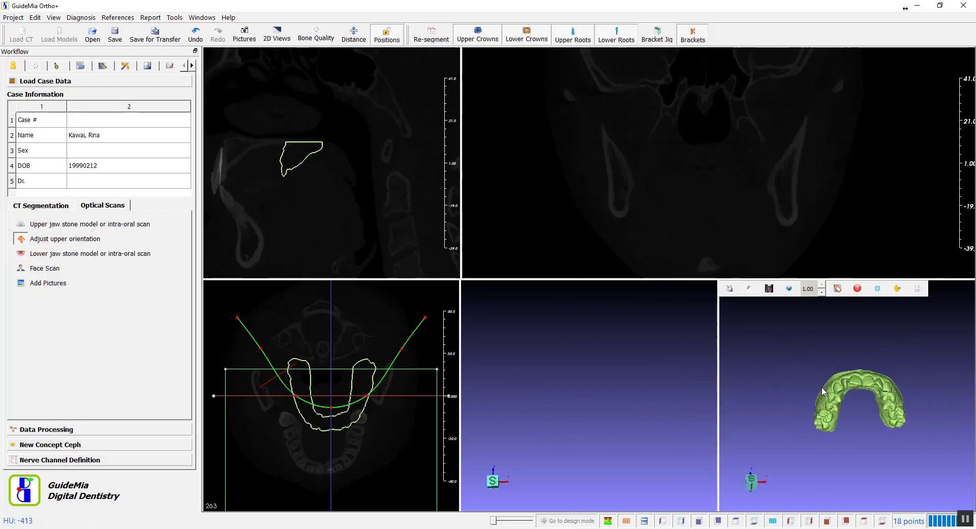
scroll(813, 356, up, 5)
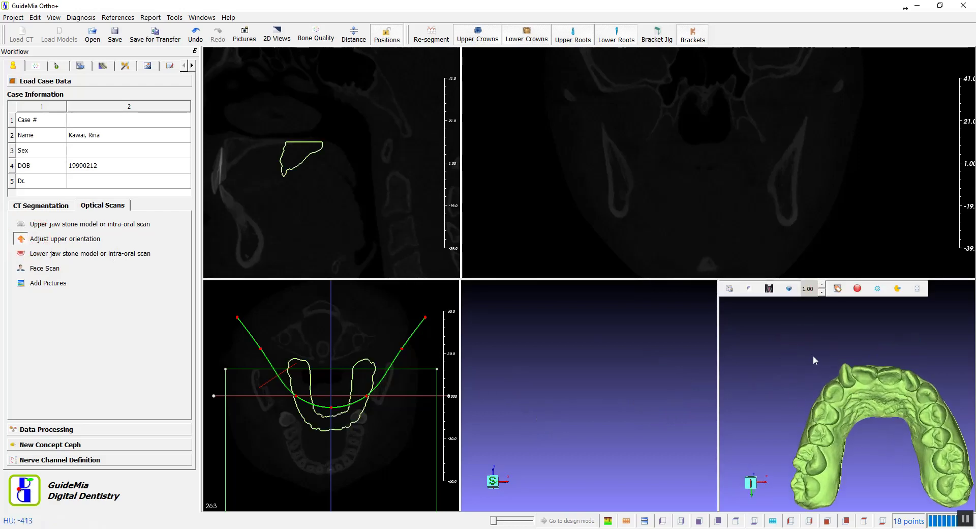
middle_drag(882, 487, 855, 442)
drag(855, 443, 850, 413)
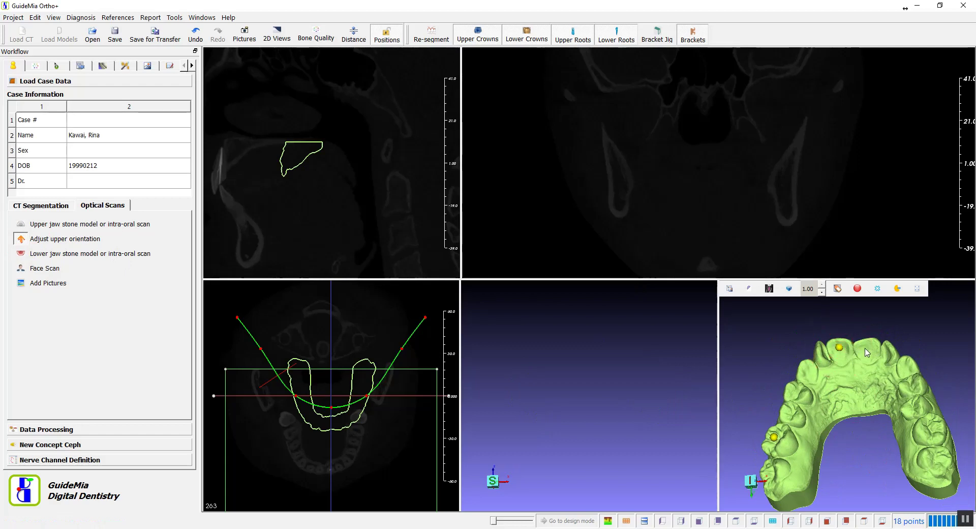
mouse_move(863, 454)
mouse_down()
mouse_move(846, 435)
mouse_move(853, 472)
mouse_move(855, 464)
mouse_up()
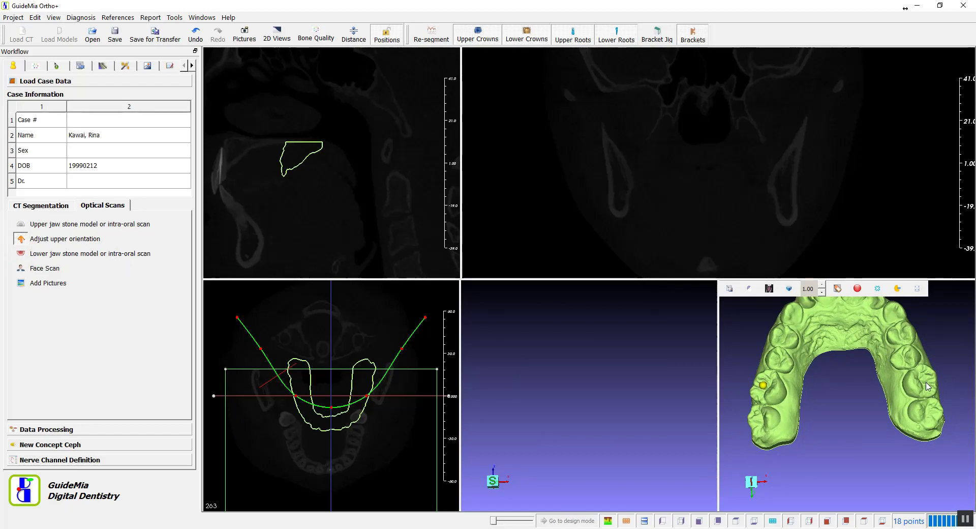
double_click(926, 383)
middle_drag(791, 479, 792, 498)
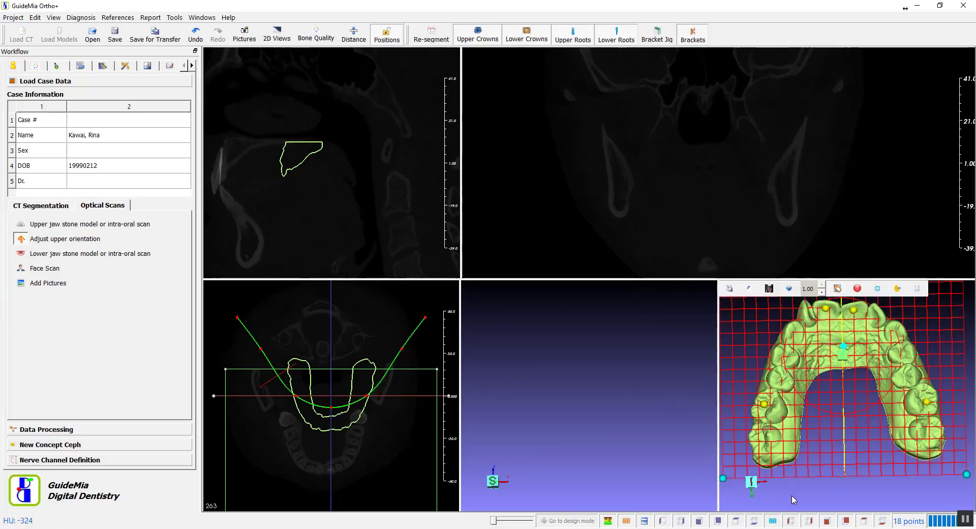
Step: Load the optical scan 41726008_Iprofile_occlusion_l.stl as the lower jaw model
click(25, 251)
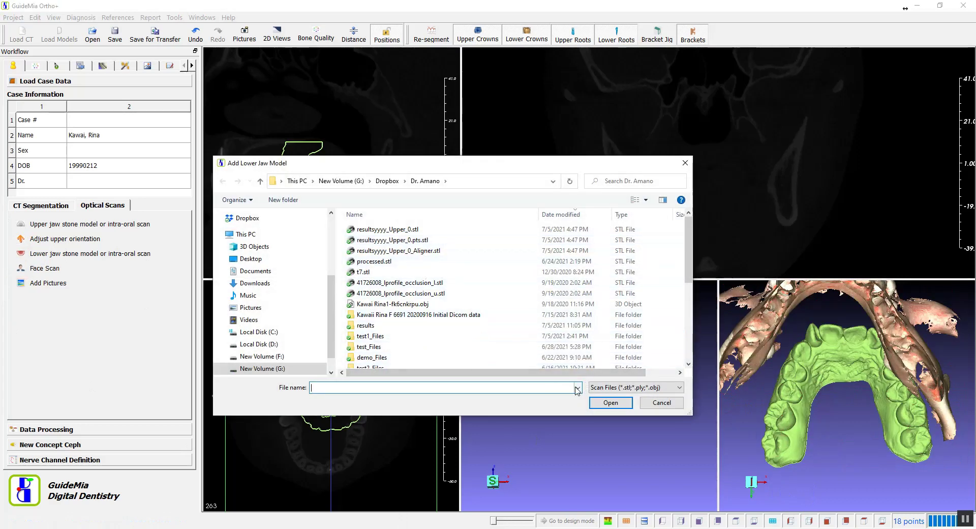
double_click(436, 283)
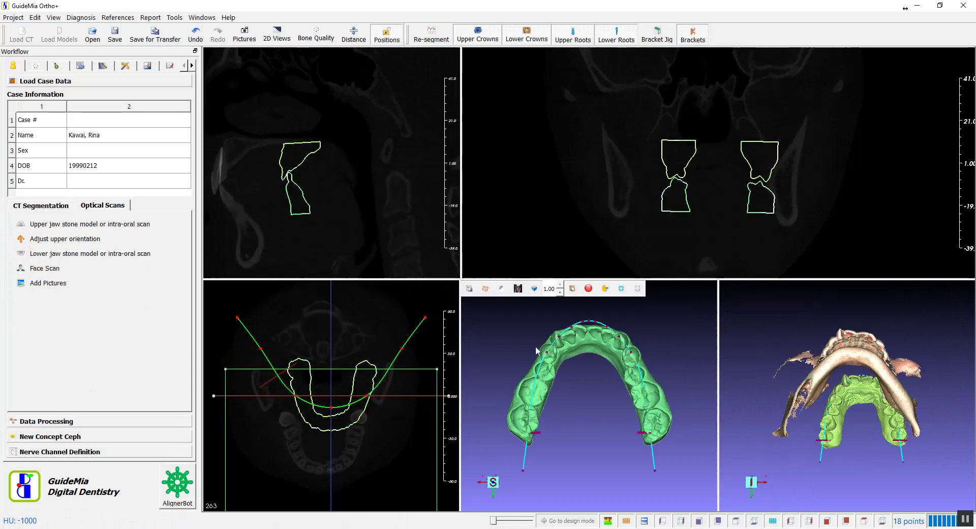
scroll(577, 381, up, 3)
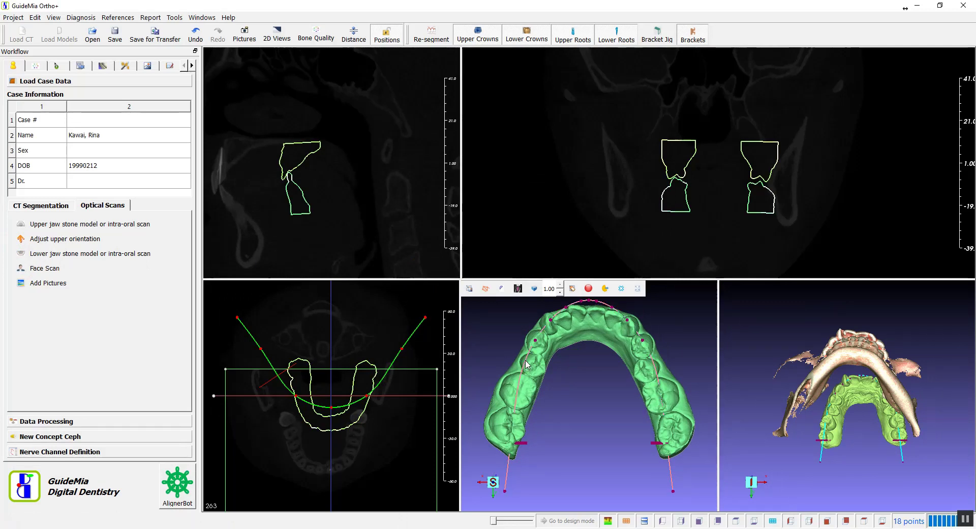
Step: Fit the lower scan's arch curve to the teeth and place its end markers behind the last molars
drag(526, 364, 523, 370)
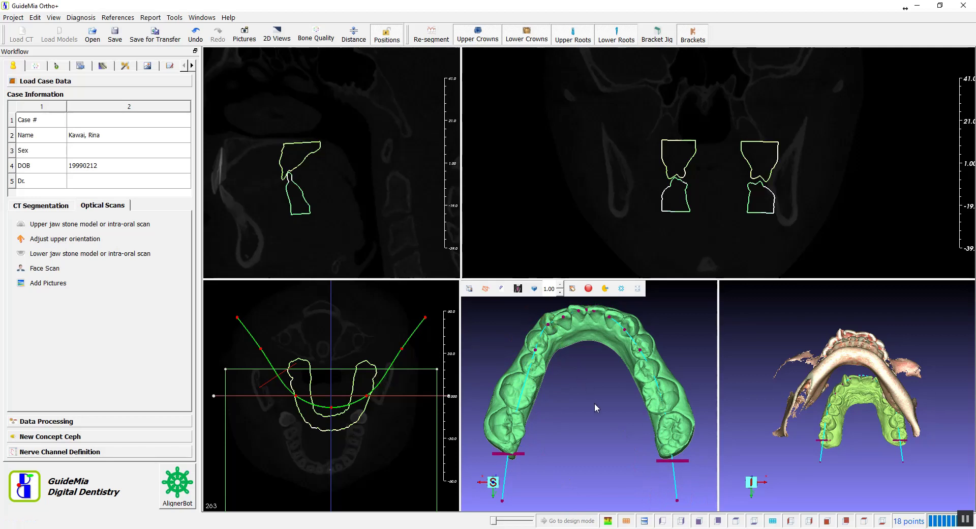
drag(601, 392, 608, 380)
drag(628, 325, 629, 320)
Step: Move the upper scan's arch end markers behind the last molar on both sides in the combined 3D view
drag(847, 477, 853, 477)
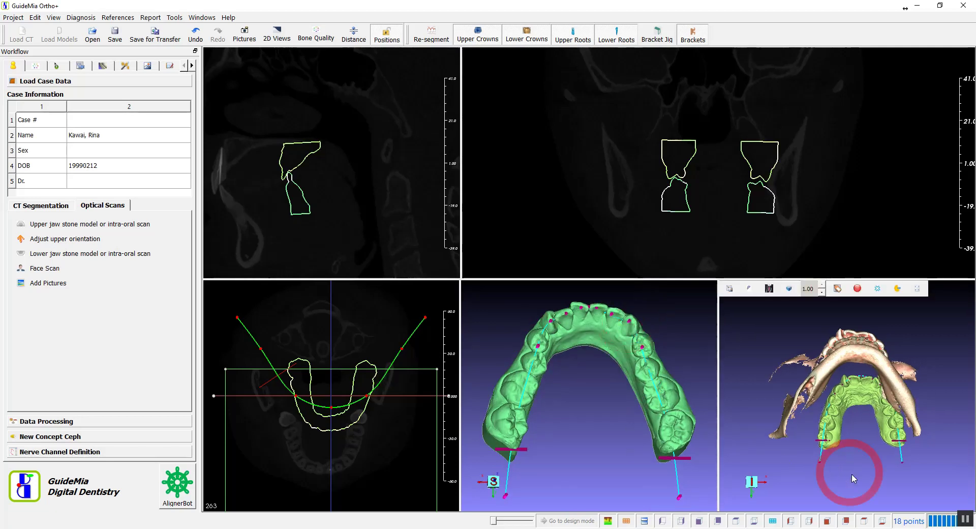
middle_drag(853, 477, 810, 437)
right_drag(812, 459, 829, 372)
middle_drag(822, 423, 872, 473)
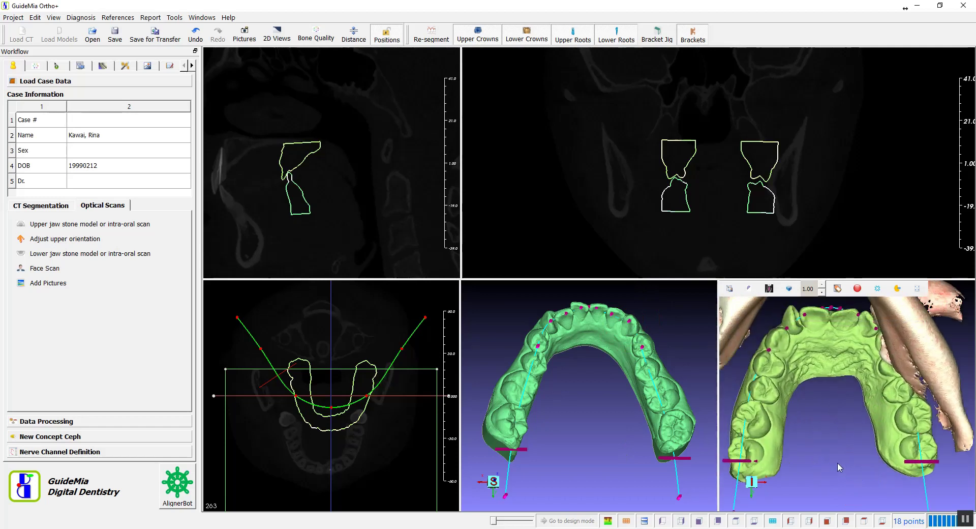
drag(819, 464, 835, 466)
middle_drag(818, 451, 813, 411)
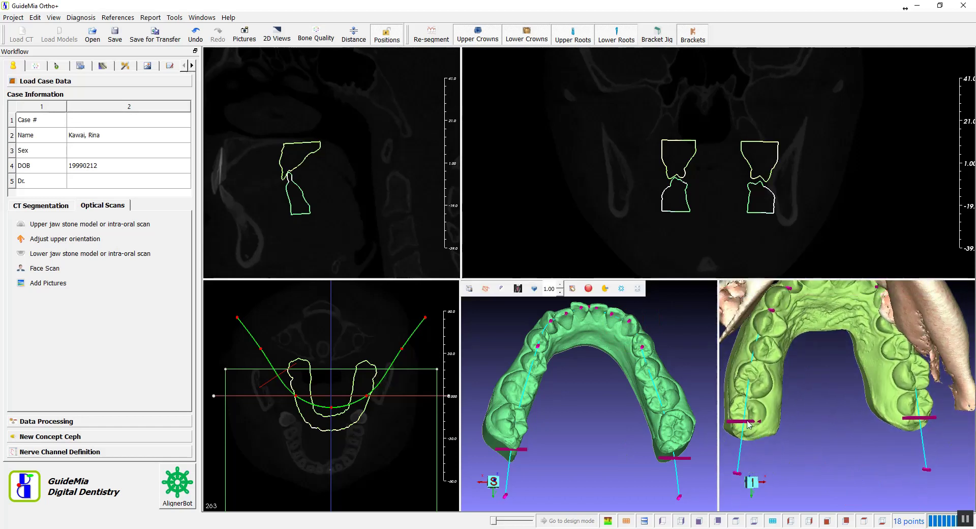
drag(745, 421, 744, 444)
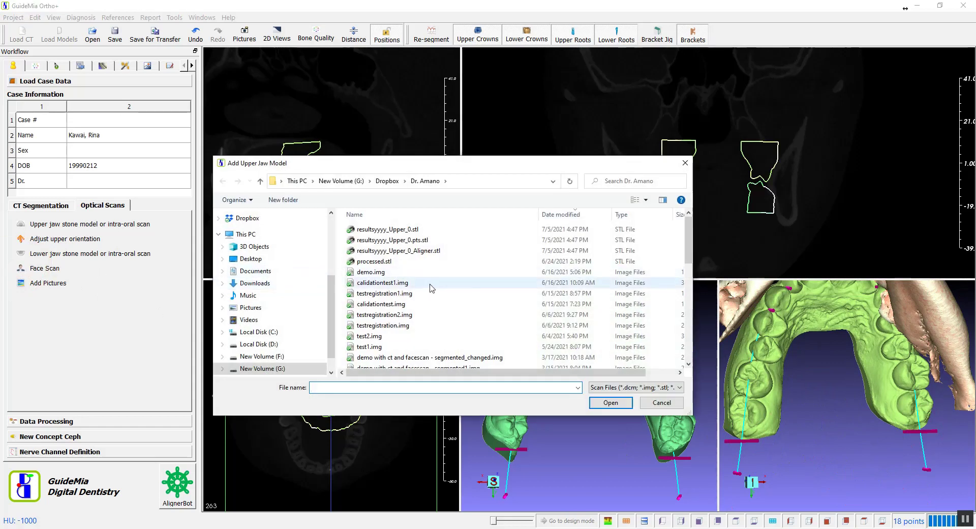
Step: Load the patient's face scan from its OBJ file in the Dr. Amano folder
scroll(445, 295, down, 2)
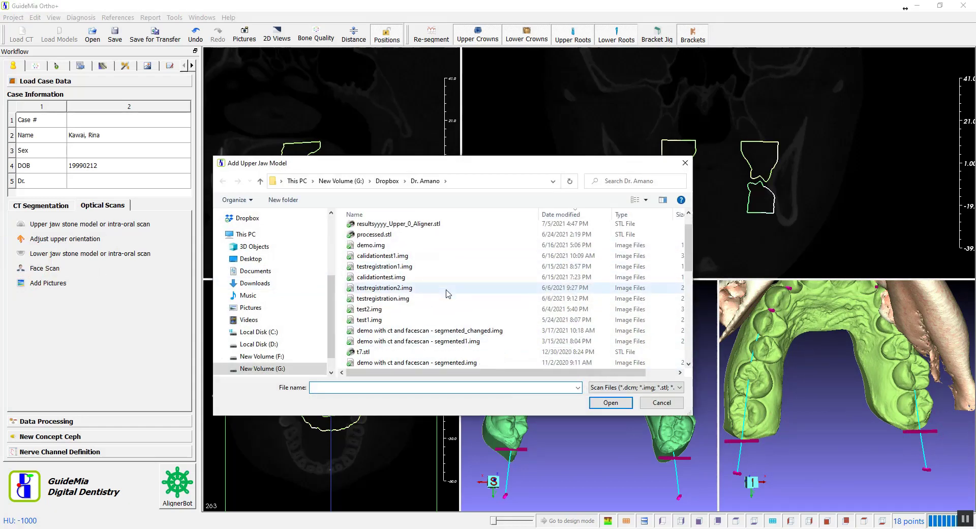
scroll(446, 293, down, 1)
click(419, 343)
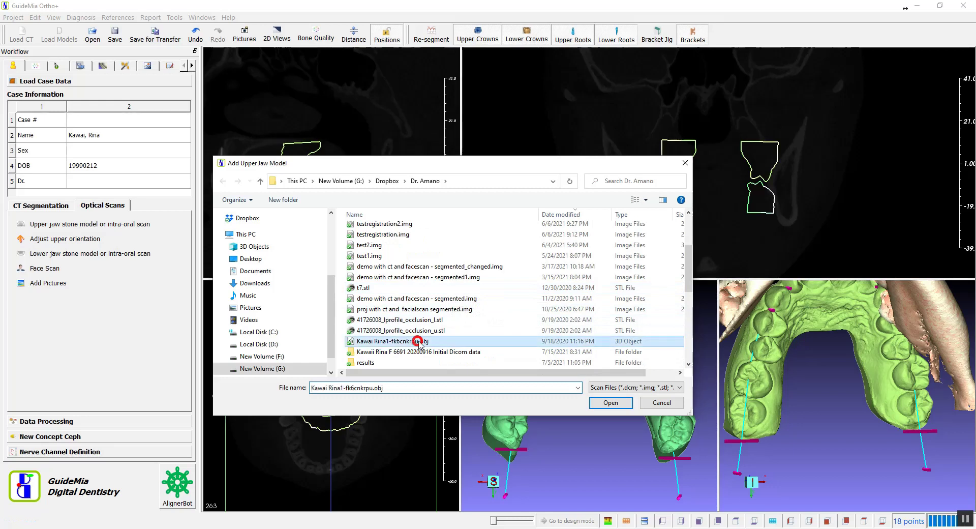
click(610, 404)
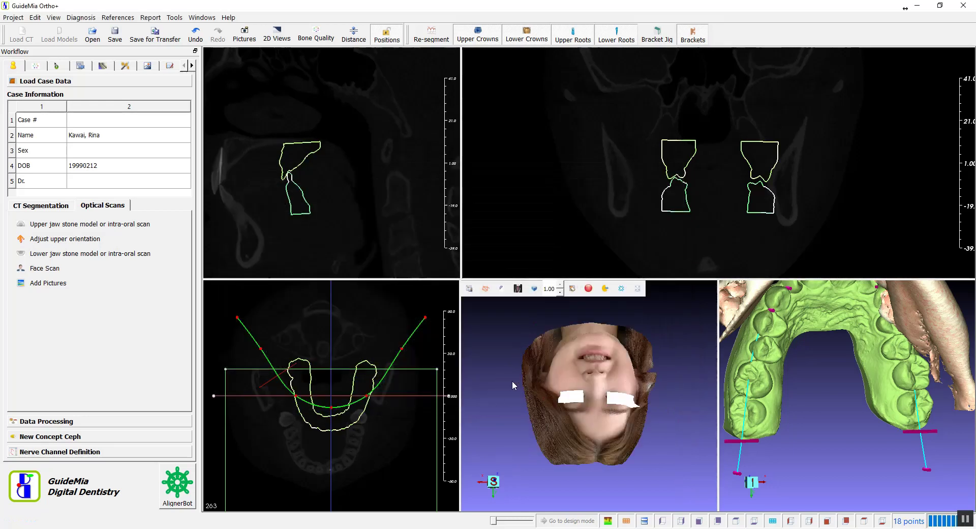
Step: Start registering the face scan to Face from CT, with both faces upright and seen from the front
right_click(574, 364)
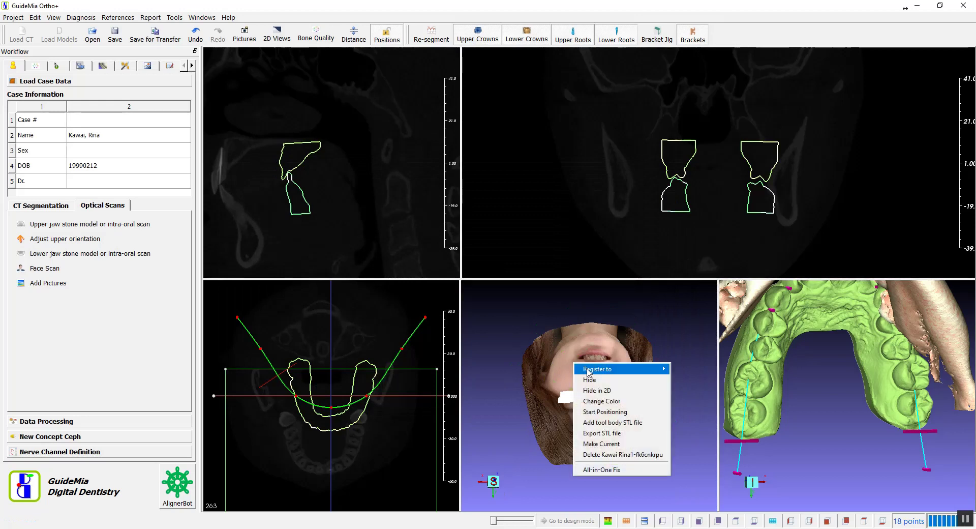
mouse_move(595, 370)
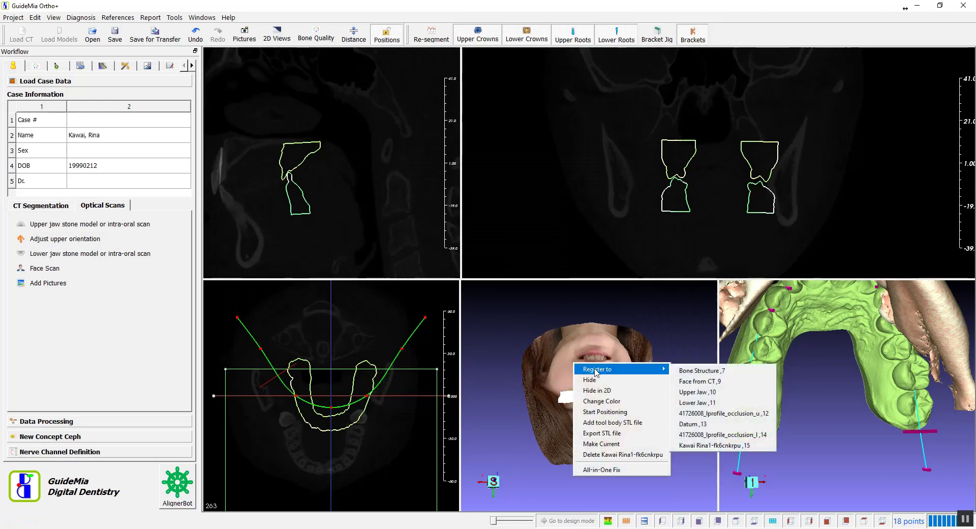
click(701, 381)
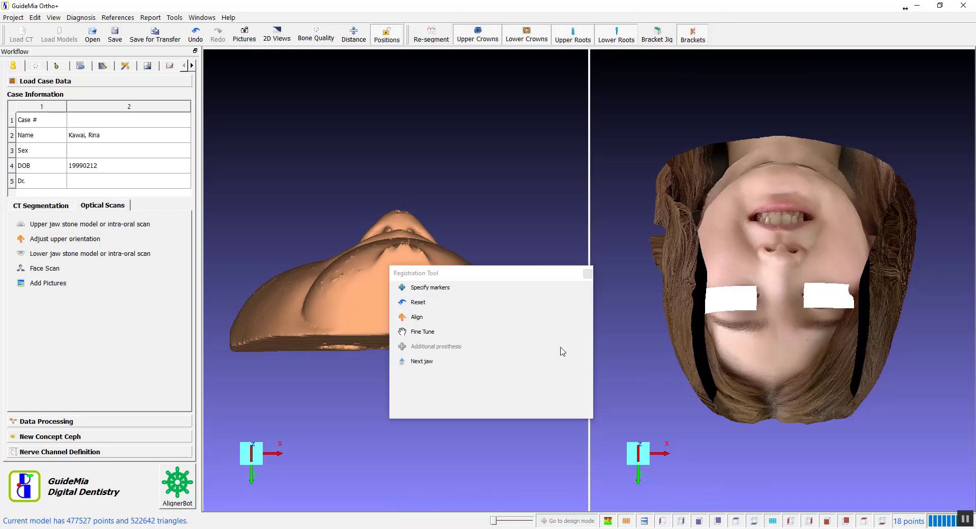
drag(506, 273, 222, 337)
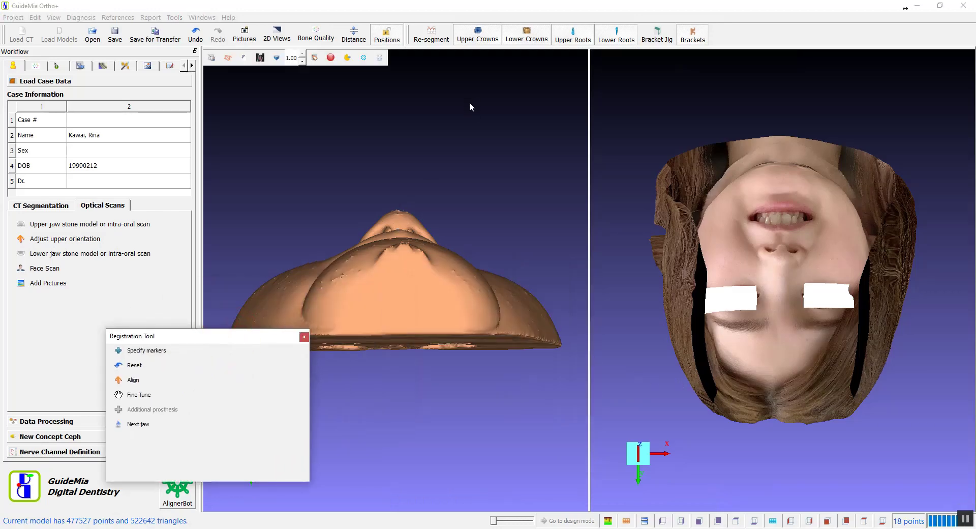
drag(440, 271, 440, 362)
drag(641, 353, 642, 63)
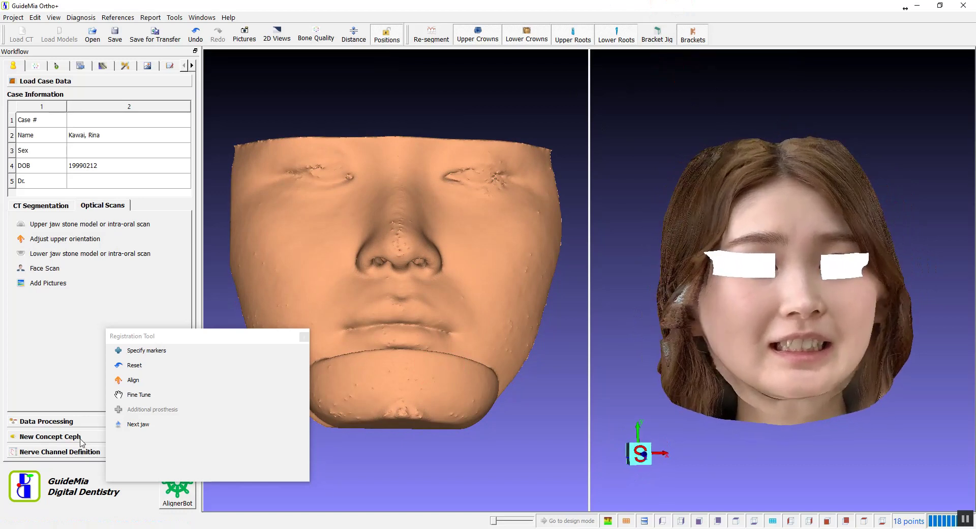
Step: Mark both inner eye corners and the same nose wing on both faces, align the face scan to the CT face, and close the Registration Tool
click(122, 351)
click(353, 177)
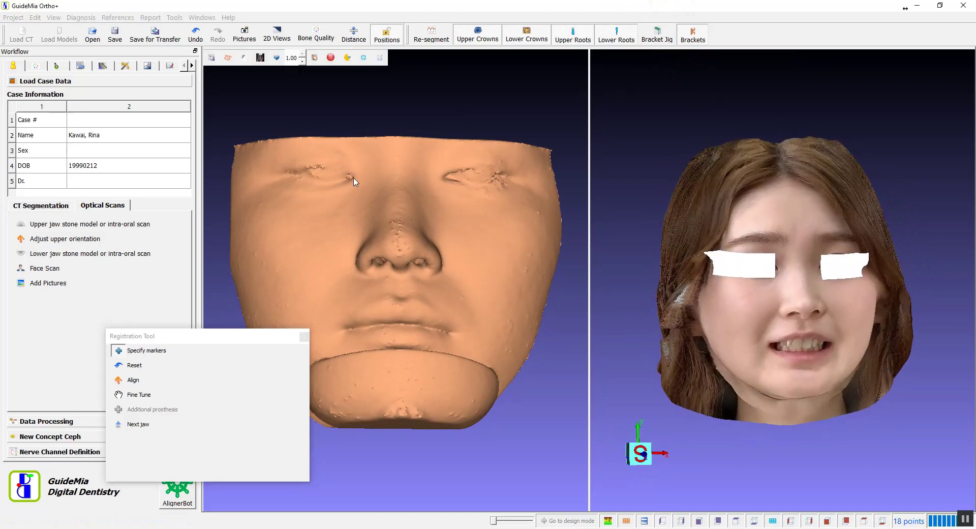
click(363, 273)
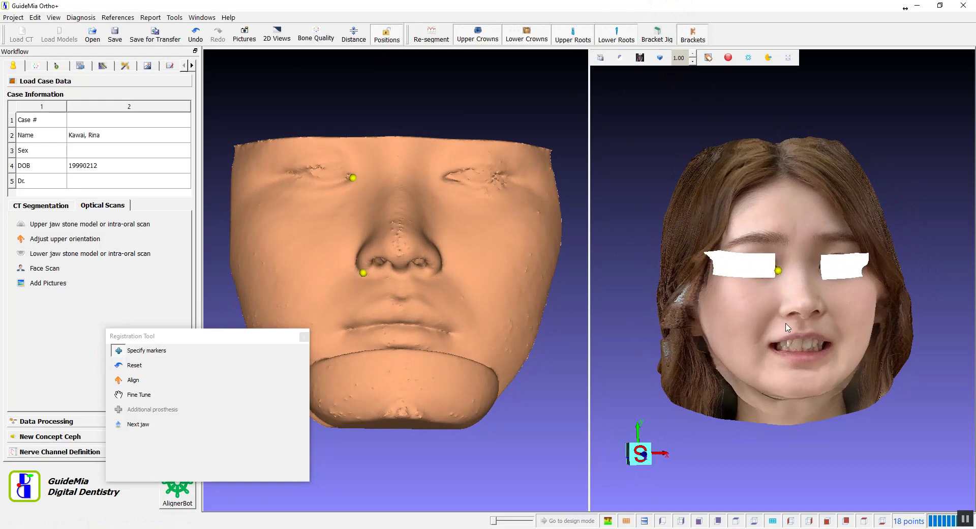
click(819, 270)
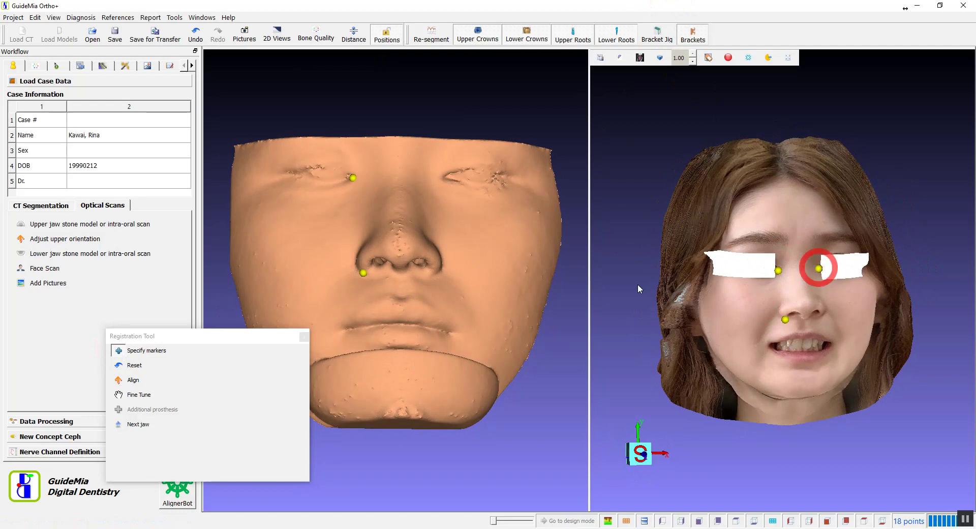
click(444, 178)
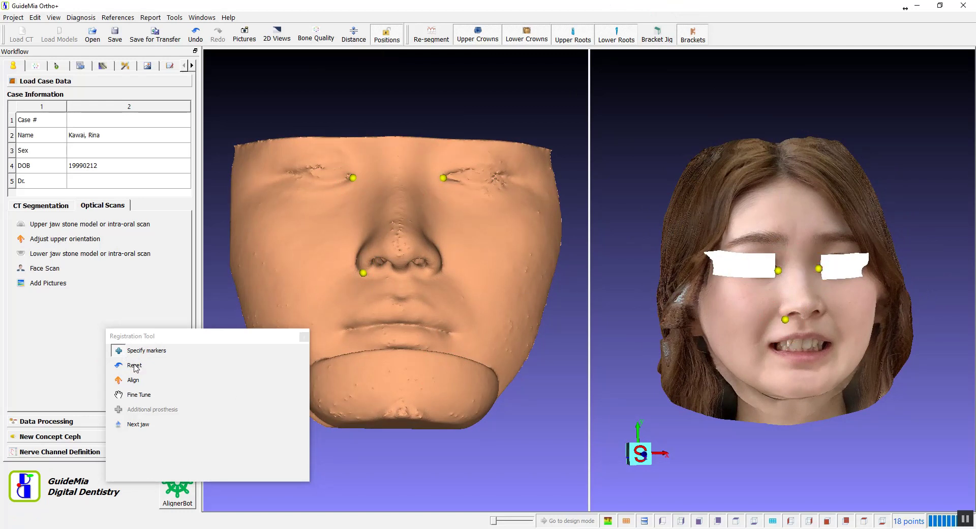
click(129, 381)
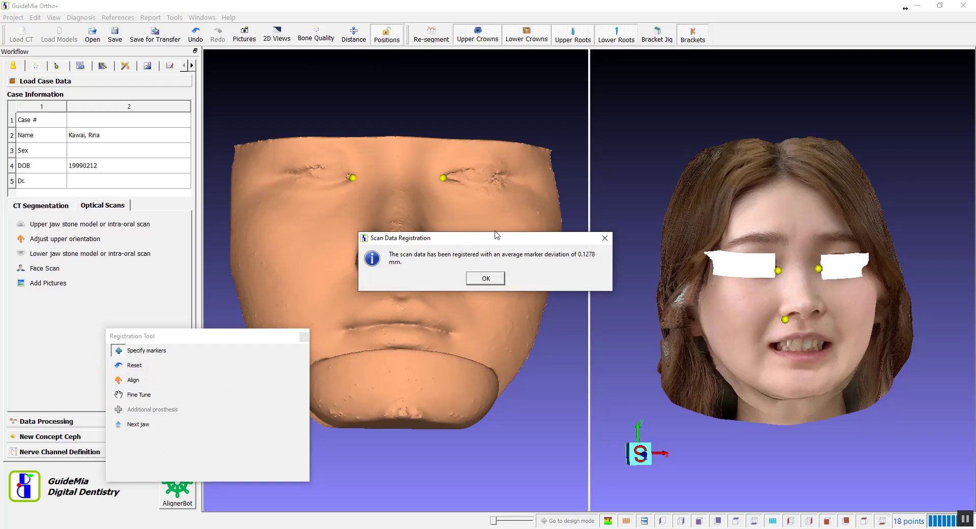
click(485, 279)
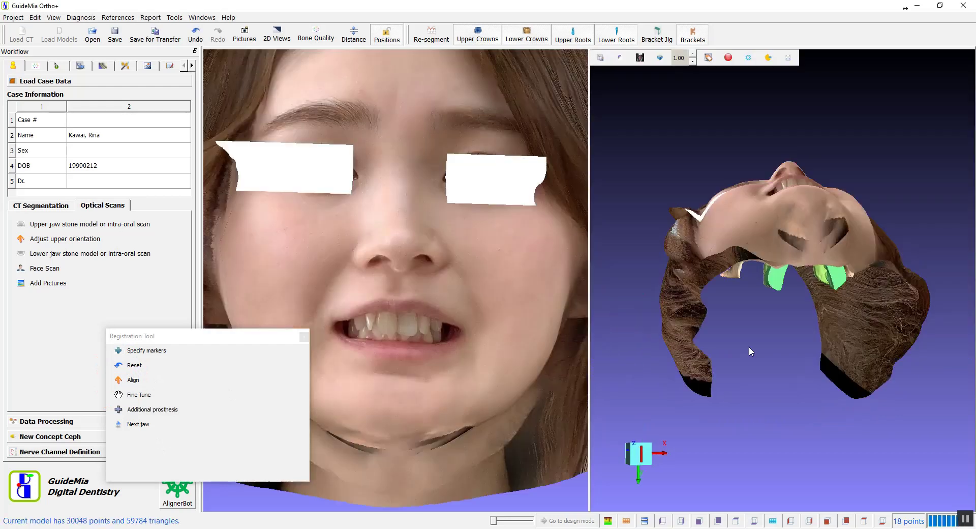
drag(880, 129, 531, 444)
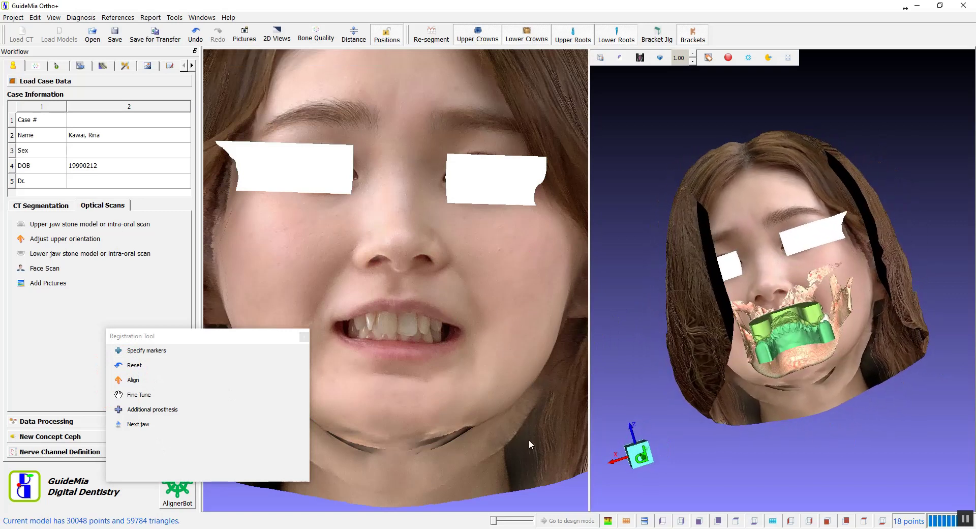
click(304, 336)
Step: Add pano.jpg and the three patient face JPG files as case pictures, and close the Picture Viewer
click(23, 283)
click(407, 241)
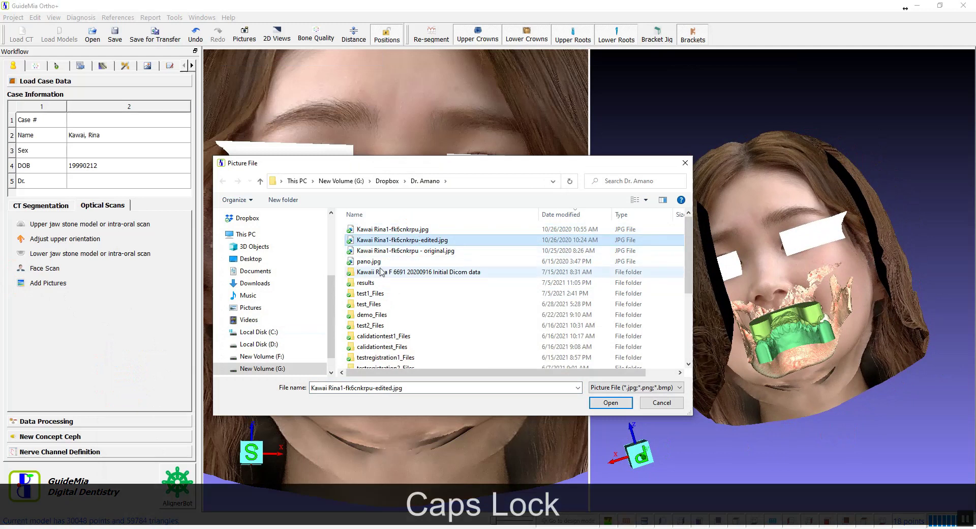
click(397, 252)
click(371, 262)
ctrl+click(381, 252)
ctrl+click(388, 241)
ctrl+click(392, 230)
click(619, 407)
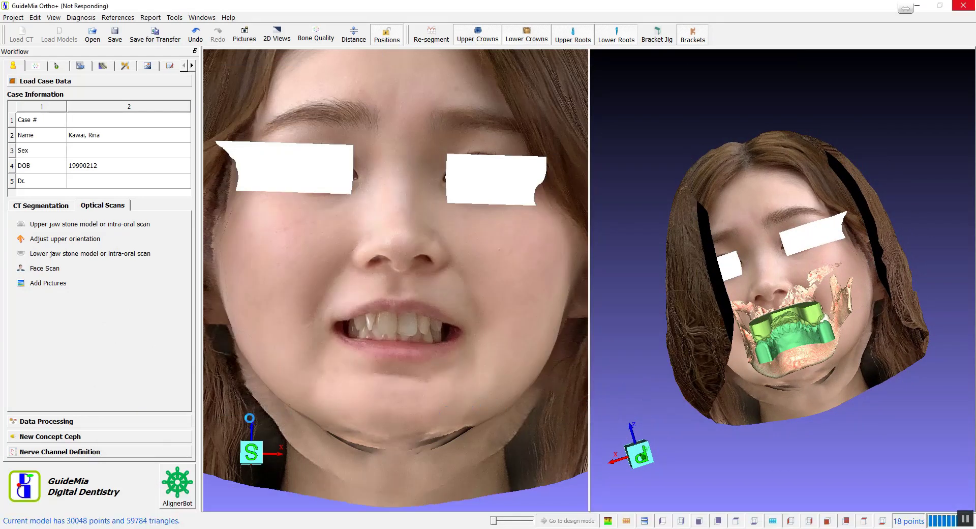
click(170, 402)
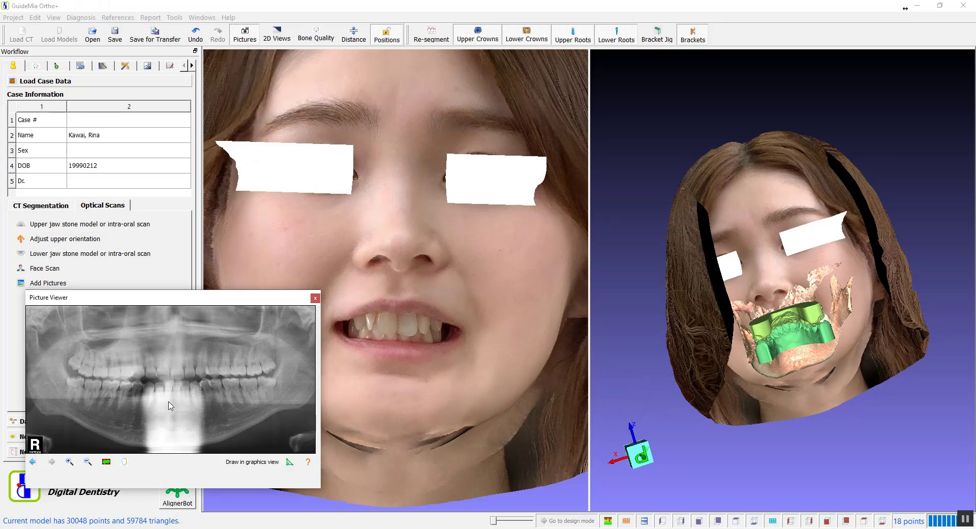
click(315, 299)
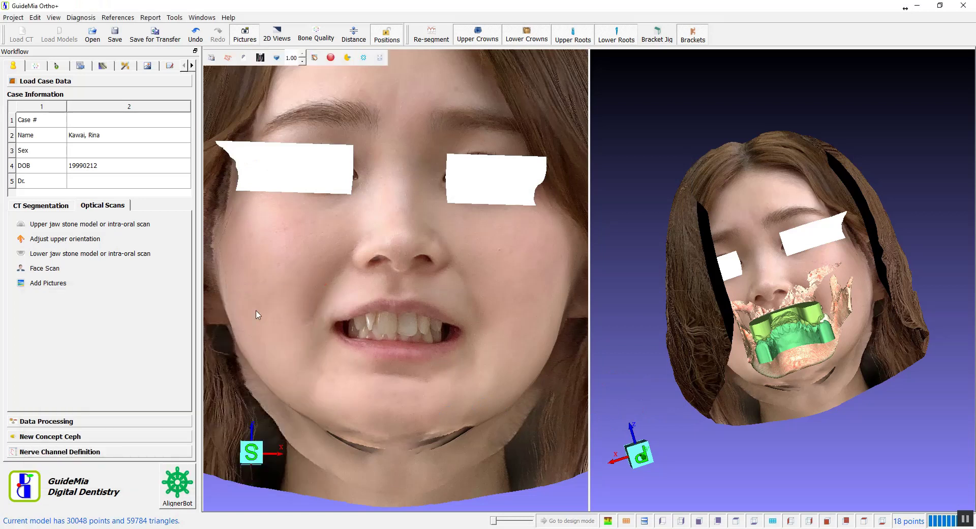
Step: Open Data Processing and make the upper scan 41726008_Iprofile_occlusion_u the current model, enlarged with its outer gum side in view
click(34, 422)
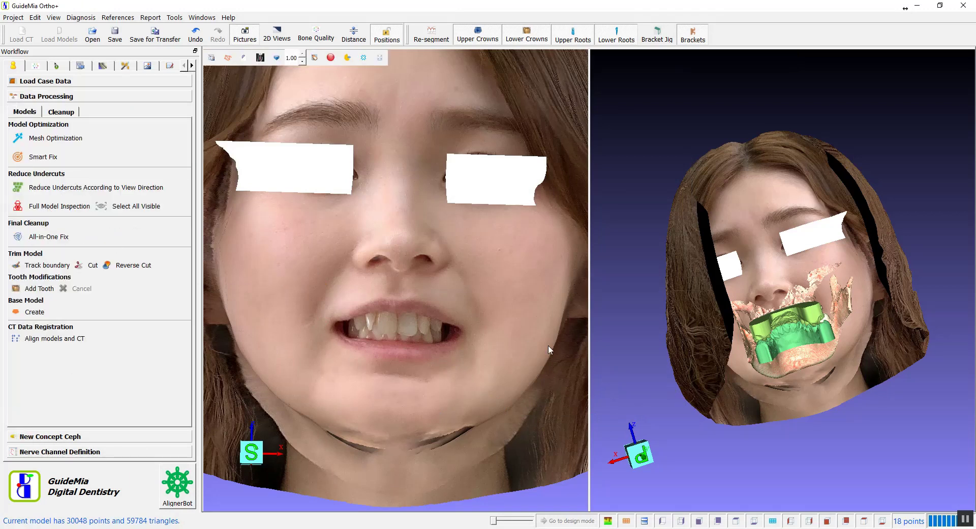
drag(555, 490, 476, 427)
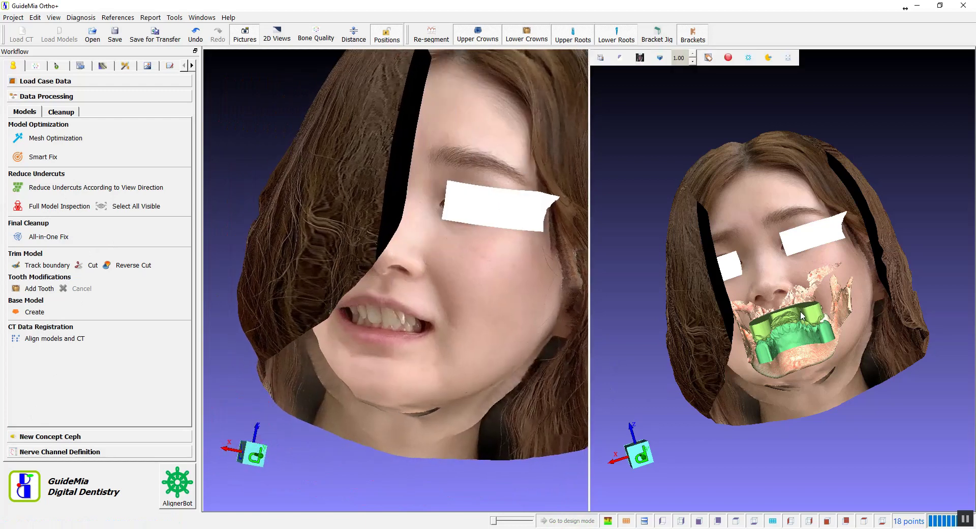
right_click(801, 315)
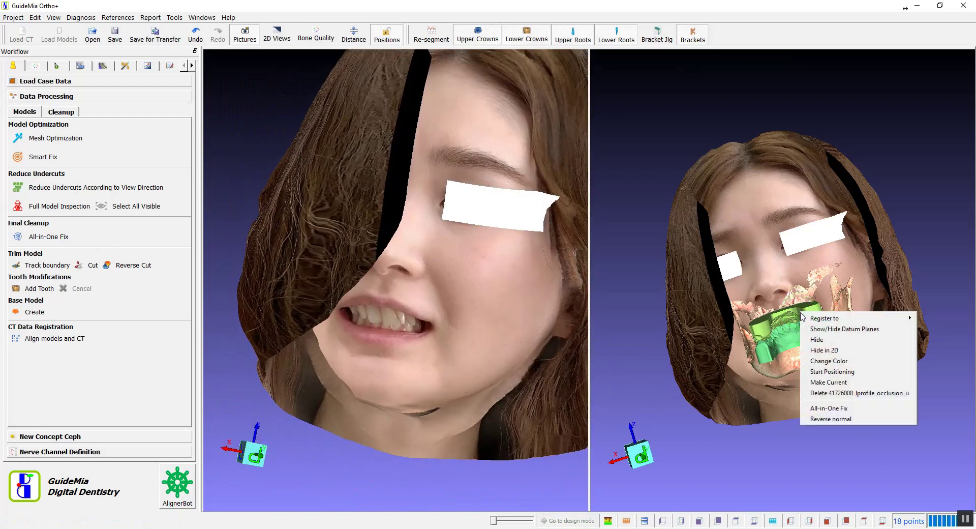
click(825, 384)
drag(417, 341, 393, 63)
drag(505, 249, 386, 270)
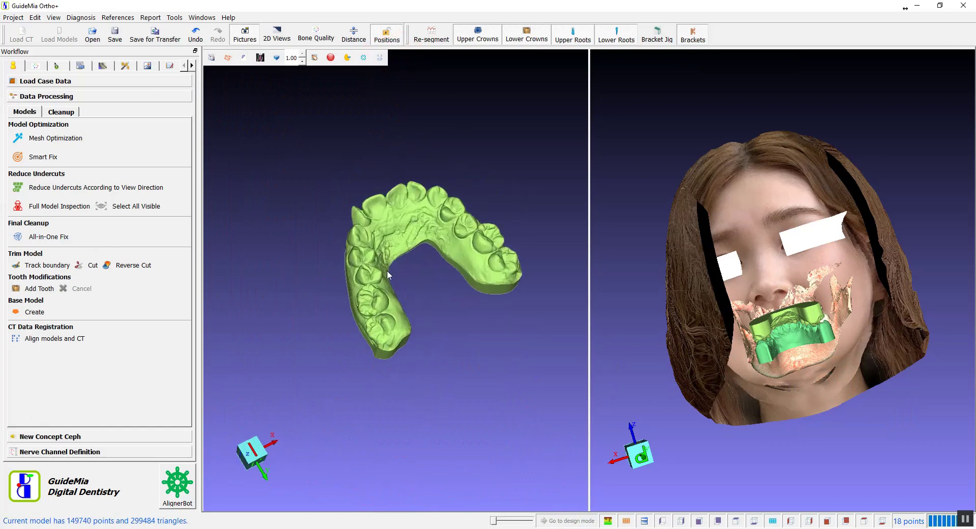
scroll(386, 270, up, 3)
drag(274, 288, 289, 250)
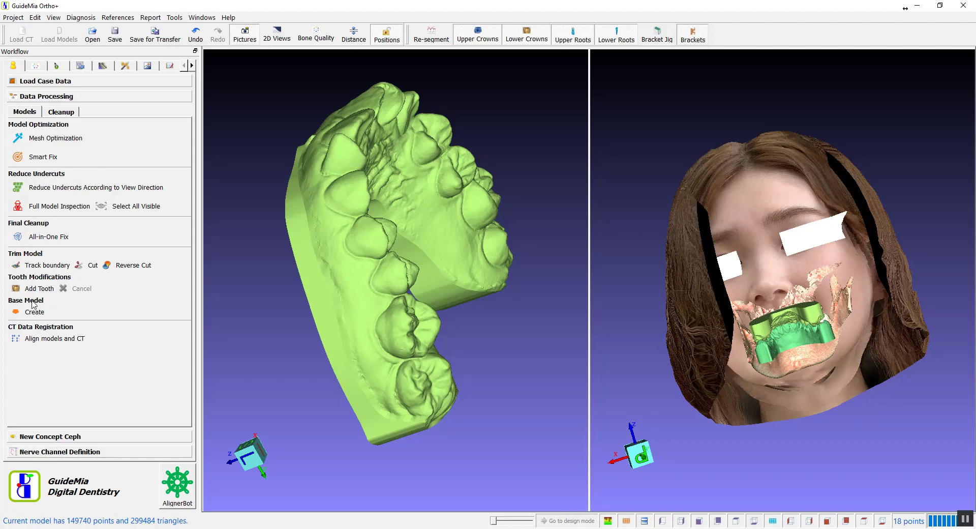
Step: Track a trim boundary on the upper scan's gum, around the outer side, behind the last molars and across the palate
click(16, 265)
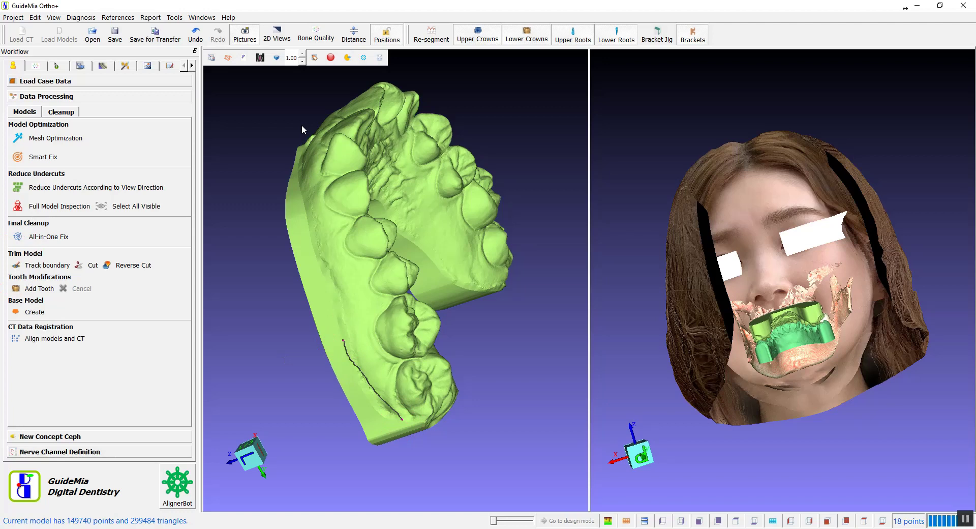
drag(302, 125, 402, 157)
click(371, 304)
drag(312, 326, 330, 157)
drag(519, 183, 342, 325)
drag(363, 421, 508, 212)
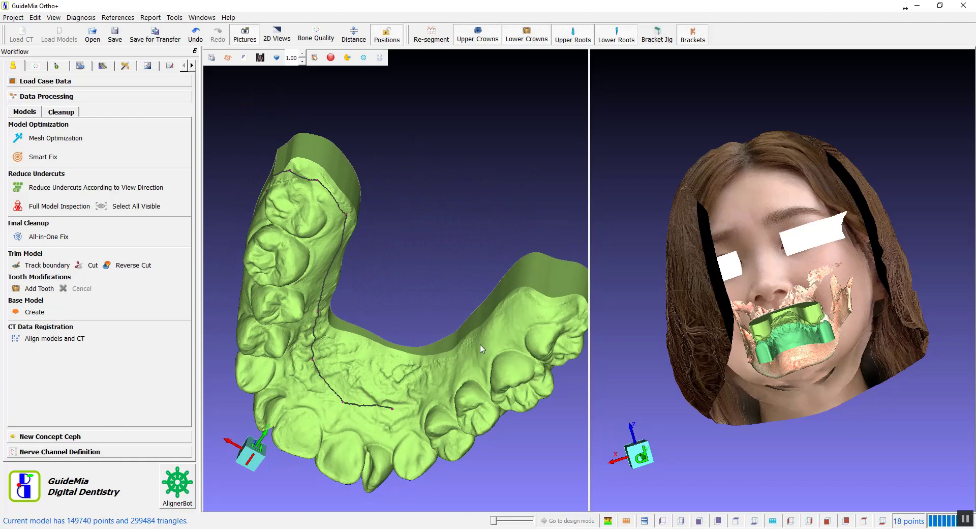
drag(528, 303, 396, 153)
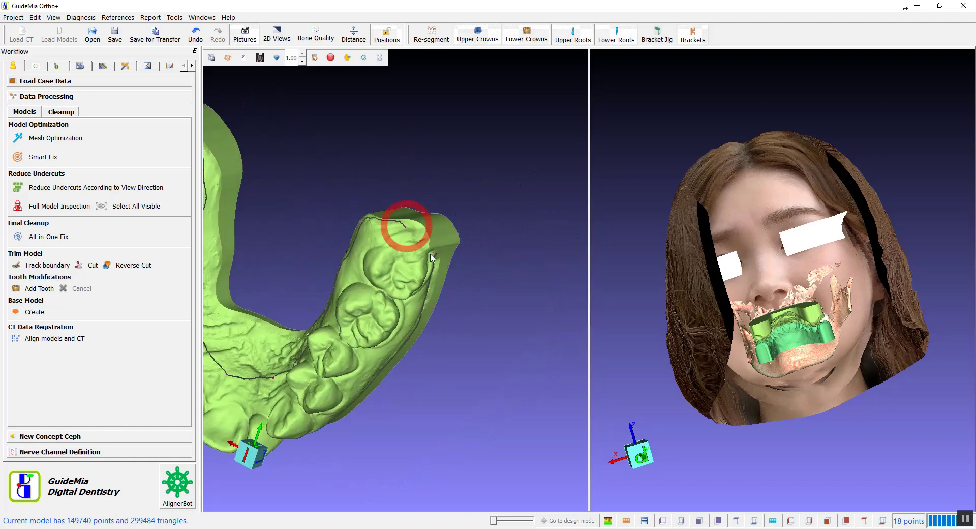
drag(405, 224, 388, 228)
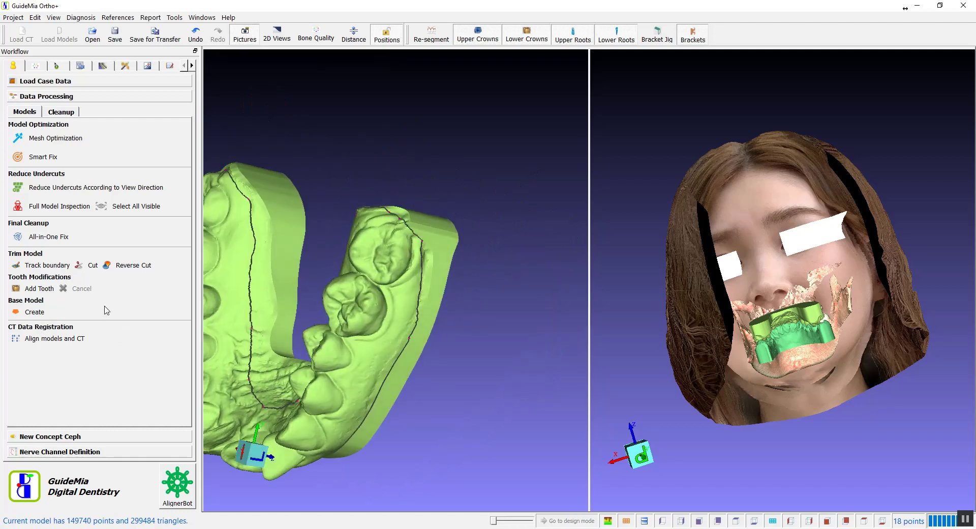
Step: Trim the base and palate off the upper scan along the tracked boundary, and run All-in-One Fix on the trimmed model
drag(438, 397, 410, 292)
scroll(431, 231, up, 10)
right_drag(441, 282, 243, 203)
scroll(227, 206, down, 5)
drag(355, 412, 382, 185)
right_drag(359, 286, 453, 258)
drag(475, 351, 229, 216)
drag(531, 179, 89, 229)
drag(385, 330, 517, 309)
mouse_move(450, 336)
mouse_down()
mouse_move(422, 285)
mouse_move(434, 227)
mouse_move(497, 218)
mouse_move(498, 304)
mouse_move(483, 328)
mouse_move(530, 308)
mouse_move(545, 267)
mouse_move(501, 352)
mouse_move(485, 418)
mouse_up()
drag(468, 353, 373, 374)
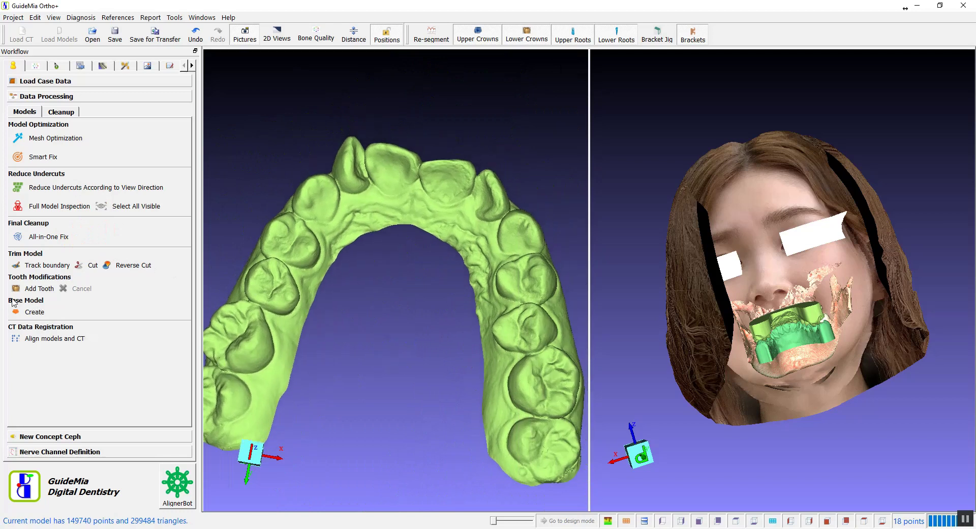
click(18, 237)
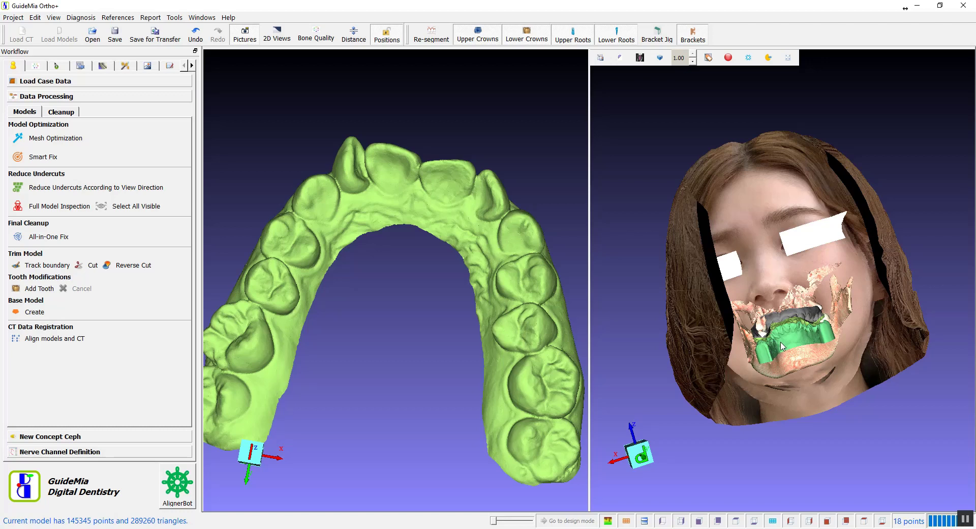
Step: Make the lower scan the current model and track its trim boundary along the outer gum and behind one last molar
right_click(782, 346)
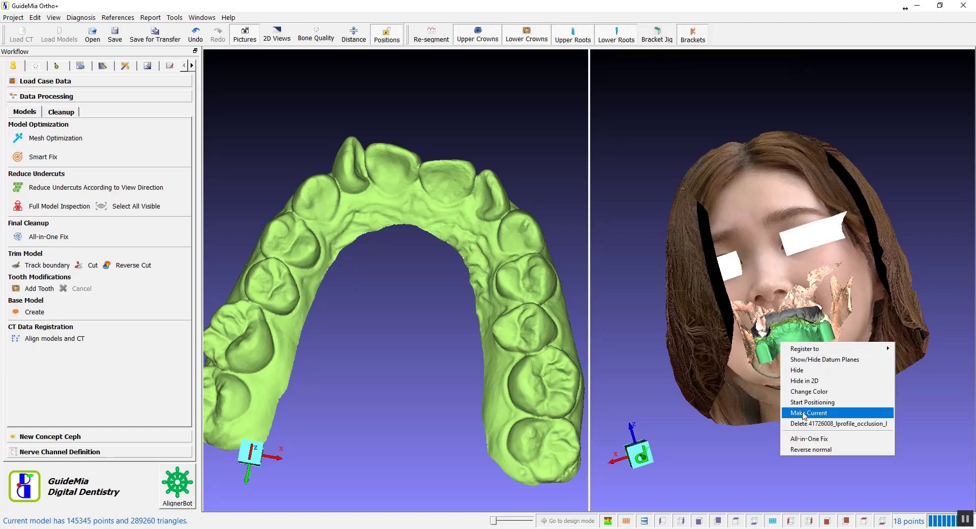
click(818, 417)
click(19, 264)
click(303, 419)
click(289, 329)
drag(479, 175, 470, 265)
click(330, 234)
mouse_move(335, 109)
mouse_down()
mouse_move(390, 107)
mouse_move(413, 192)
mouse_move(407, 178)
mouse_up()
click(335, 193)
click(332, 204)
Step: Continue the lower scan's trim boundary along the inner gum to the molars on the opposite side
mouse_move(417, 274)
mouse_down()
mouse_move(381, 208)
mouse_move(456, 130)
mouse_move(432, 204)
mouse_up()
click(307, 244)
click(312, 262)
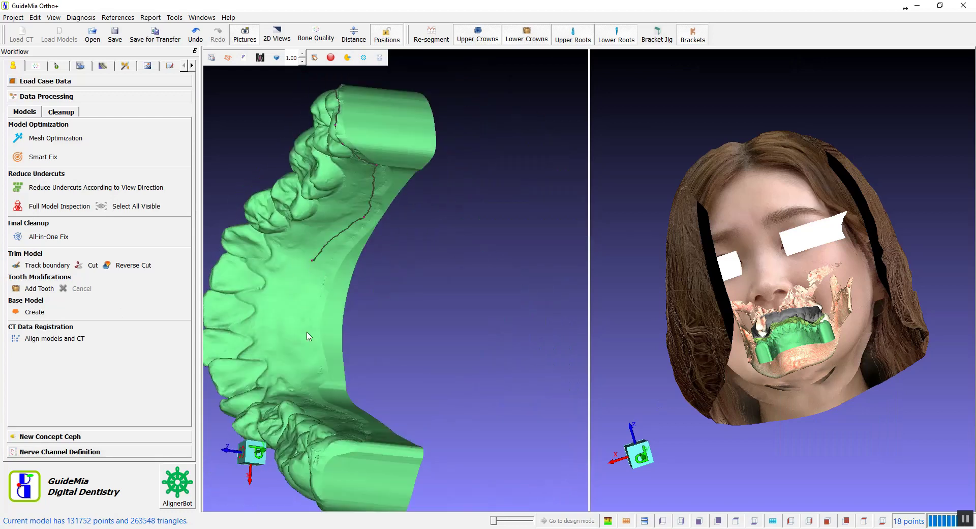
click(305, 307)
middle_drag(433, 336, 441, 196)
drag(441, 195, 452, 254)
click(364, 342)
click(381, 408)
Step: Track the boundary behind the opposite last molar and close it along the outer gum of the lower scan
mouse_move(483, 437)
mouse_down()
mouse_move(524, 416)
mouse_move(547, 370)
mouse_up()
click(530, 333)
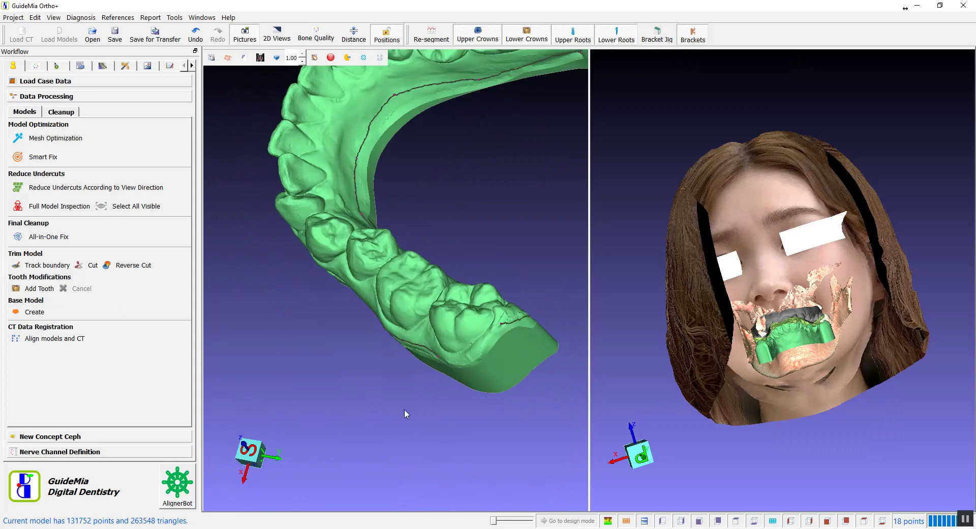
drag(405, 410, 304, 364)
click(493, 257)
click(470, 281)
click(422, 286)
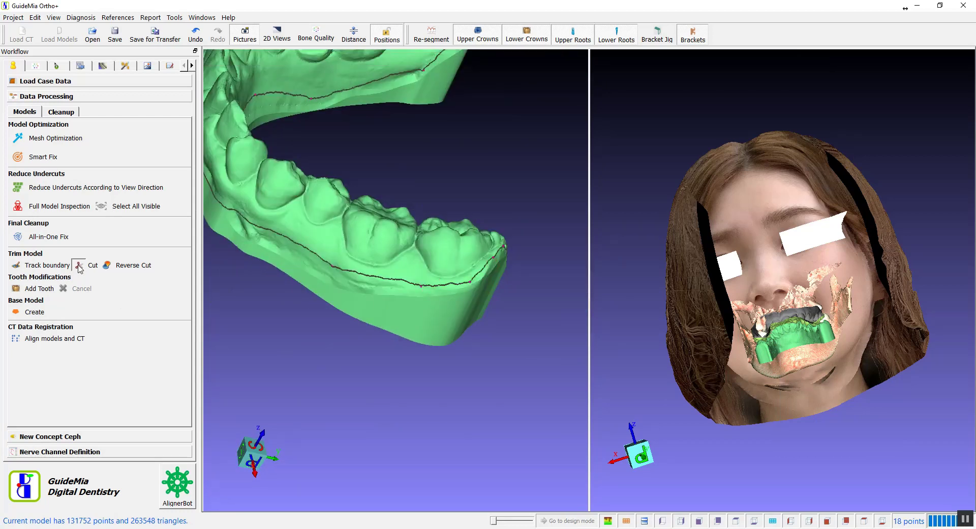
Step: Trim the base off the lower scan along the tracked boundary and run All-in-One Fix on the model
drag(383, 326, 349, 290)
right_drag(347, 361, 355, 1)
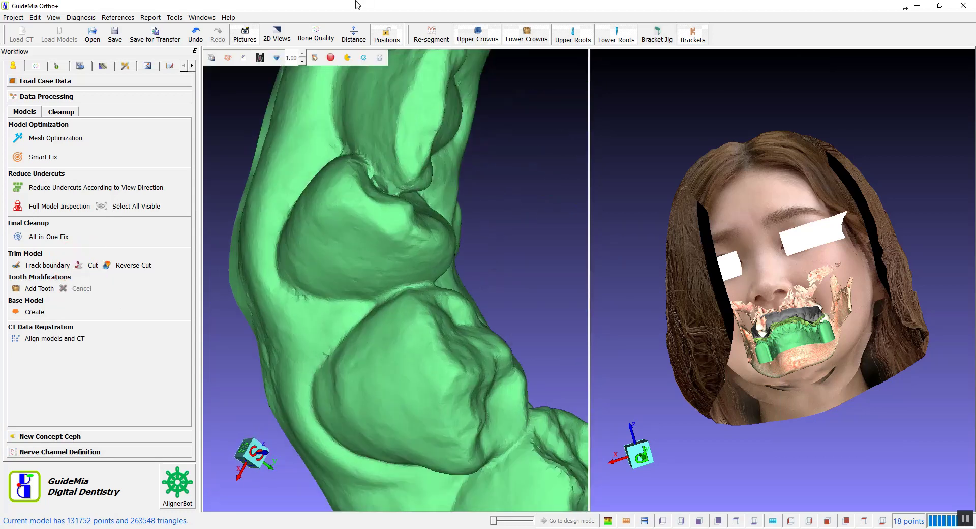
drag(511, 231, 378, 327)
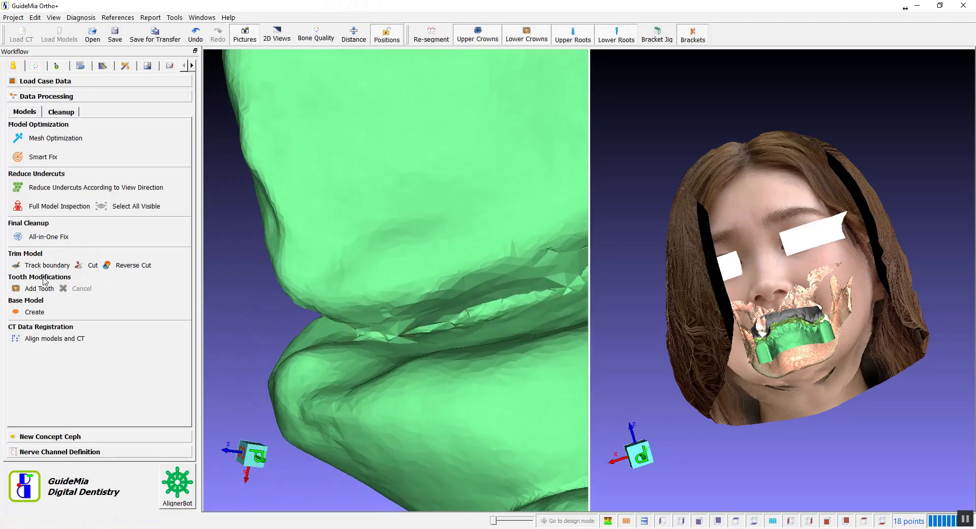
click(18, 239)
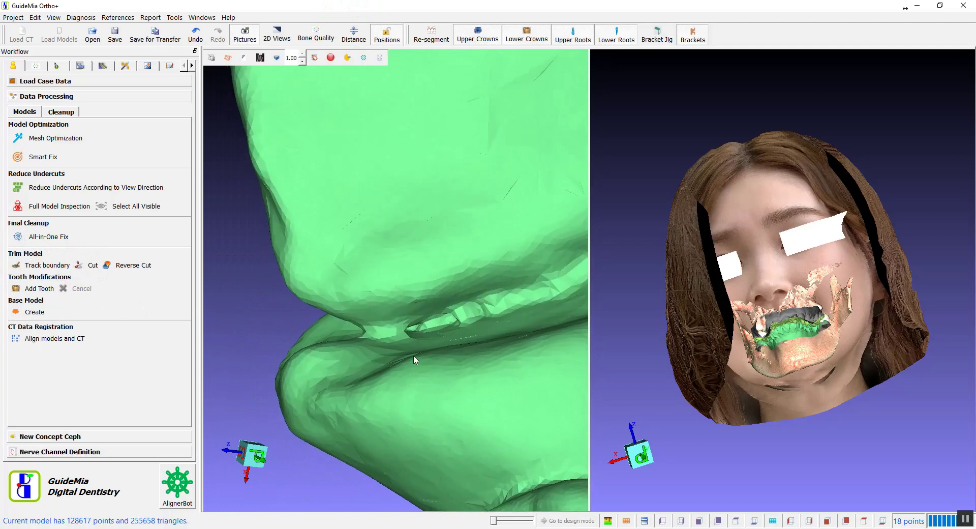
Step: Inspect the rough area between the lower teeth and run All-in-One Fix on the lower model again
drag(419, 351, 630, 381)
scroll(466, 260, up, 2)
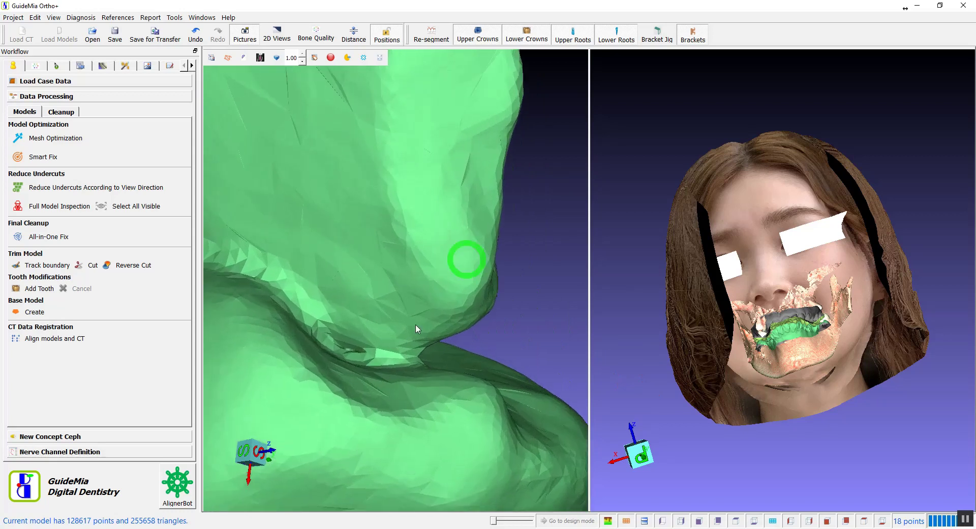
right_drag(424, 316, 448, 254)
click(19, 238)
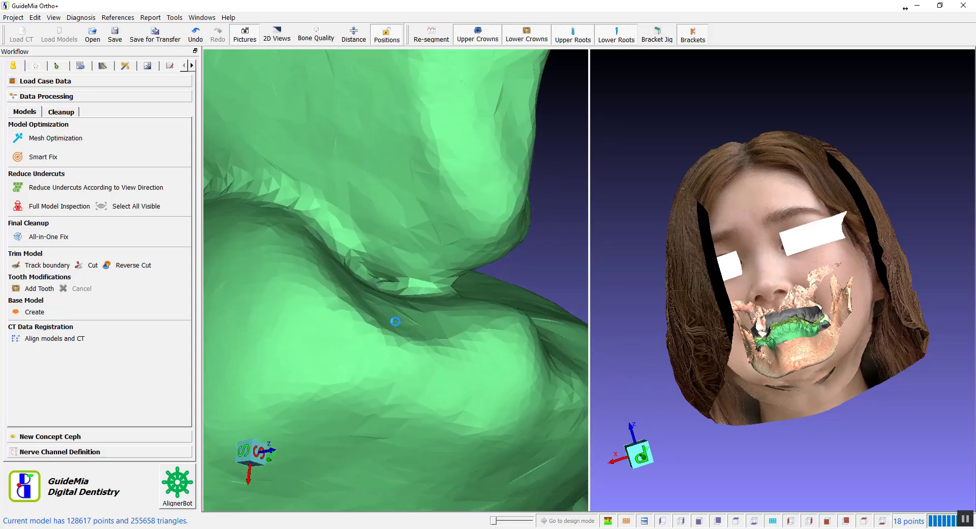
mouse_move(496, 331)
mouse_down()
mouse_move(290, 331)
mouse_move(413, 411)
mouse_move(371, 322)
mouse_move(464, 334)
mouse_move(490, 279)
mouse_move(452, 334)
mouse_move(250, 331)
mouse_move(456, 344)
mouse_move(398, 384)
mouse_move(409, 305)
mouse_move(405, 343)
mouse_move(357, 374)
mouse_move(403, 337)
mouse_move(319, 289)
mouse_move(351, 414)
mouse_move(448, 370)
mouse_move(363, 286)
mouse_move(450, 370)
mouse_move(503, 249)
mouse_move(386, 278)
mouse_move(342, 312)
mouse_up()
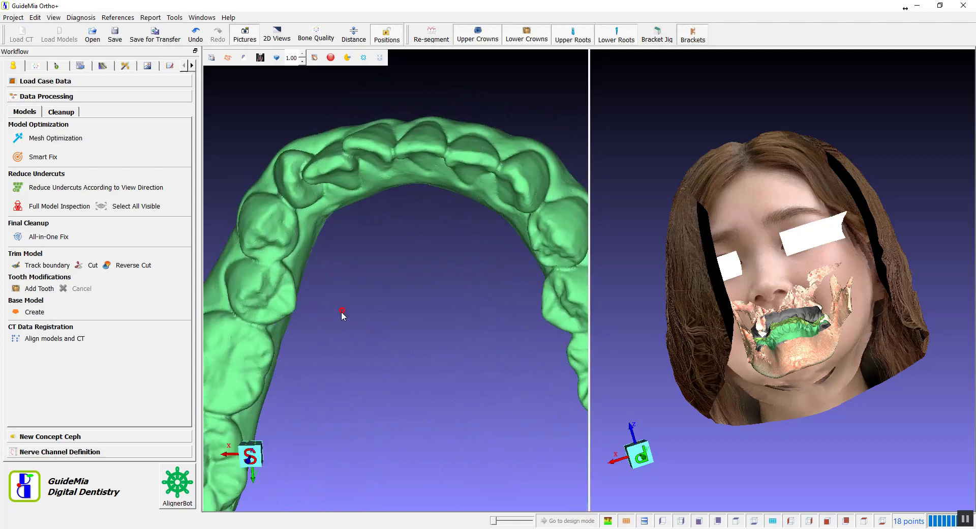
Step: Create base models for both jaws, adjusting the upper and lower edges of the base box around them
click(16, 312)
mouse_move(770, 401)
mouse_down()
mouse_move(813, 426)
mouse_move(810, 400)
mouse_move(787, 408)
mouse_up()
right_drag(786, 408, 799, 230)
drag(766, 281, 715, 141)
drag(773, 220, 776, 213)
drag(782, 301, 772, 310)
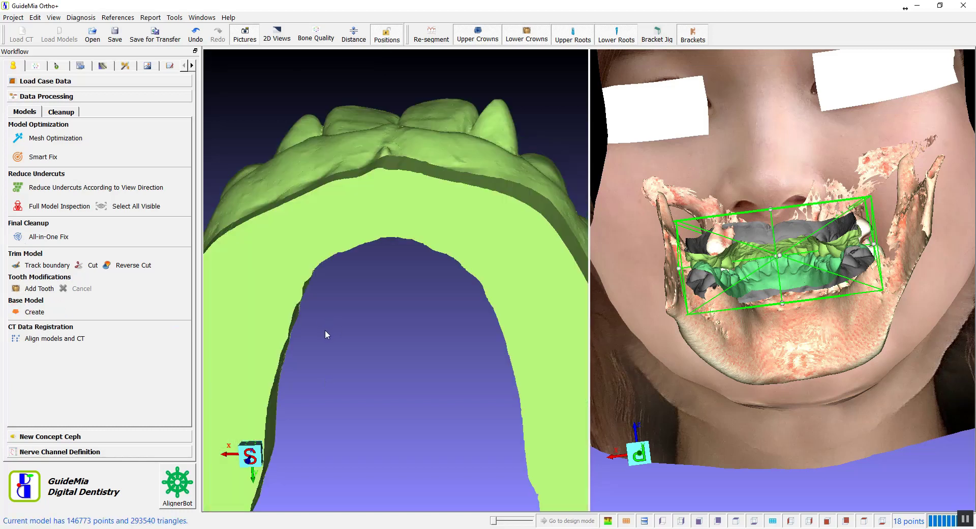
drag(397, 286, 133, 333)
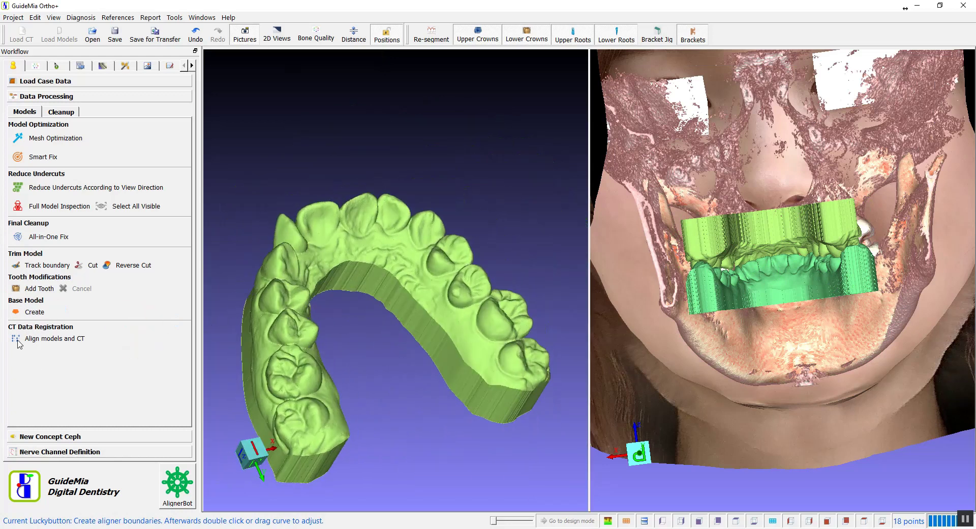
Step: Align the upper scan to the CT using three matching markers on a molar, the canine and the opposite premolar
click(16, 341)
drag(421, 302, 386, 405)
click(40, 355)
drag(433, 336, 322, 310)
click(625, 326)
click(391, 194)
click(699, 180)
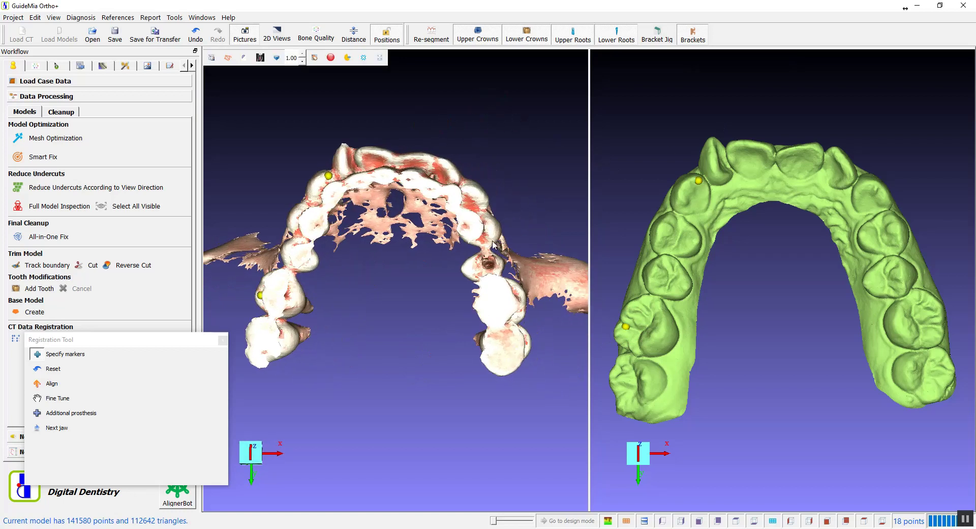
drag(821, 267, 804, 328)
click(902, 244)
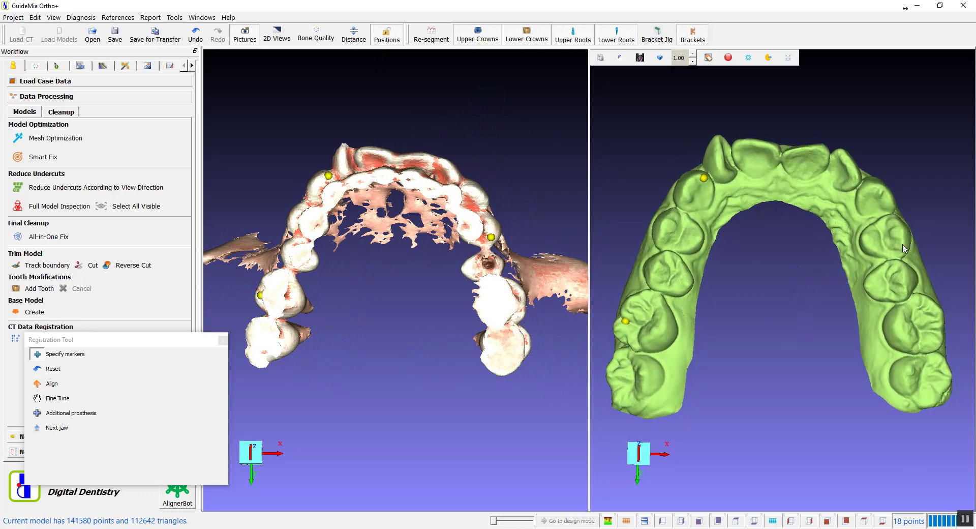
click(51, 383)
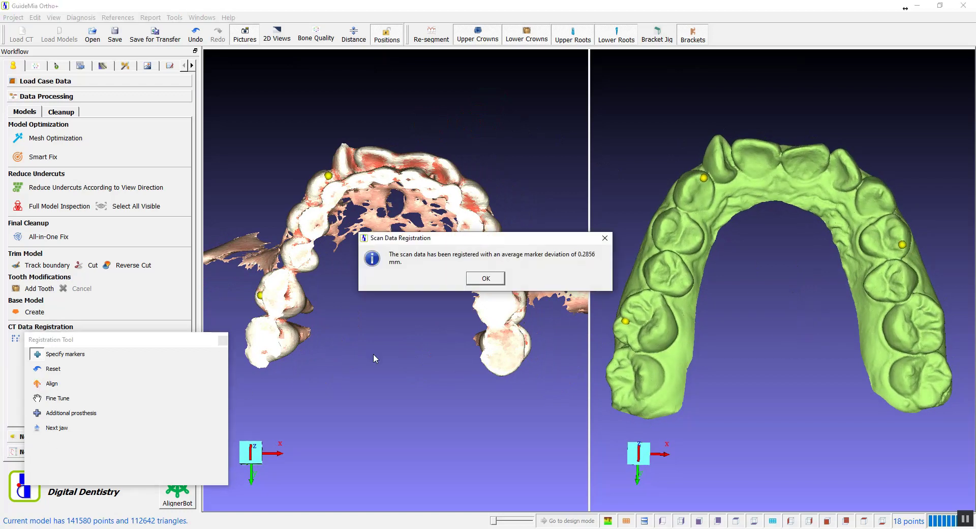
click(498, 272)
Step: Switch to the lower jaw and align it to the CT using matching markers on both last molars and a canine
click(41, 428)
drag(430, 438, 346, 331)
drag(742, 376, 759, 417)
click(37, 354)
click(478, 286)
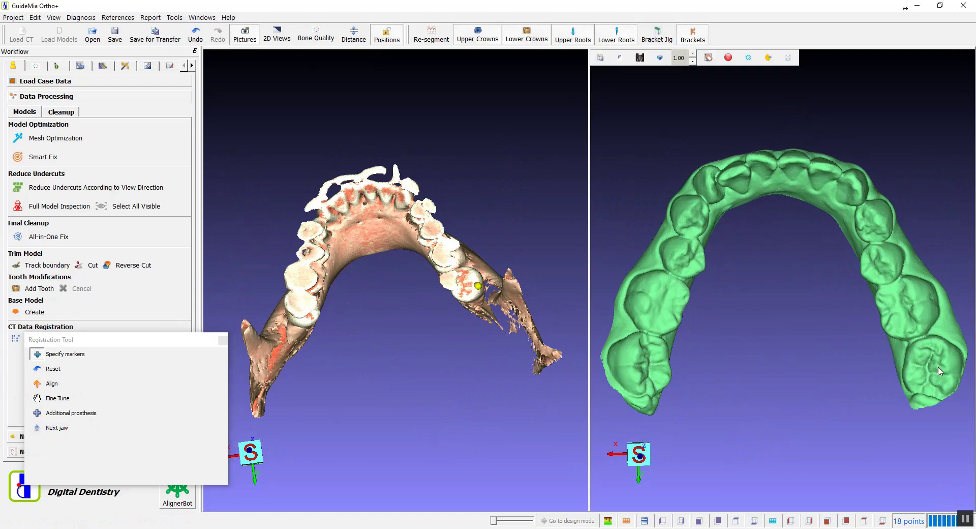
drag(394, 407, 455, 377)
drag(812, 326, 831, 268)
click(399, 204)
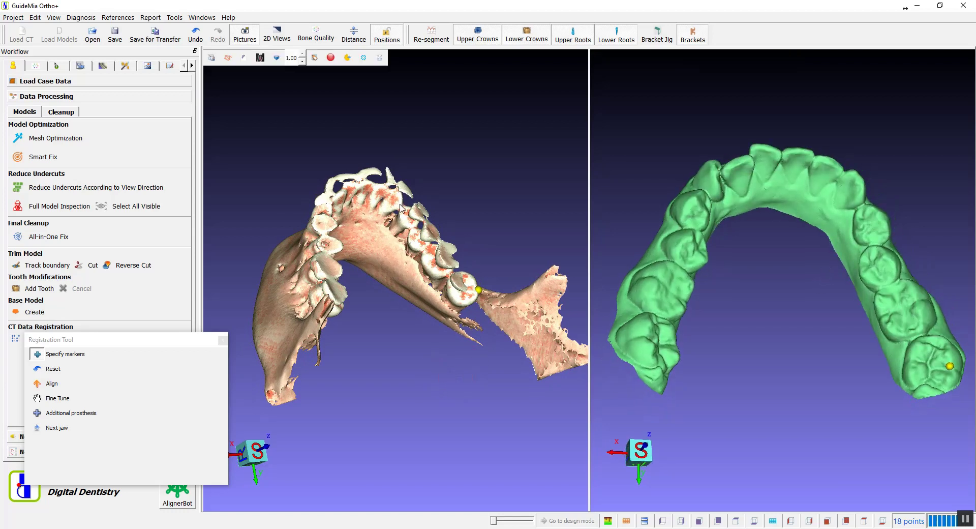
mouse_move(402, 384)
mouse_down()
mouse_move(325, 376)
mouse_move(288, 357)
mouse_up()
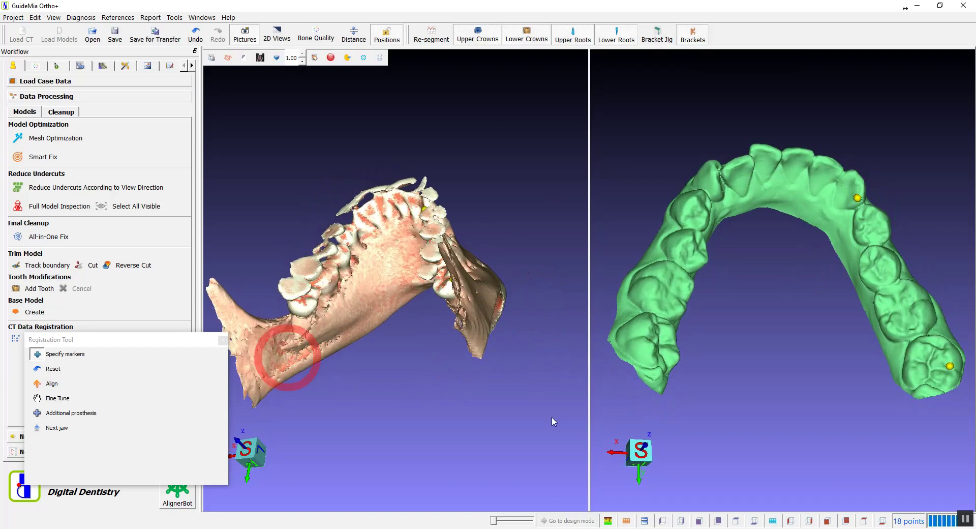
click(315, 301)
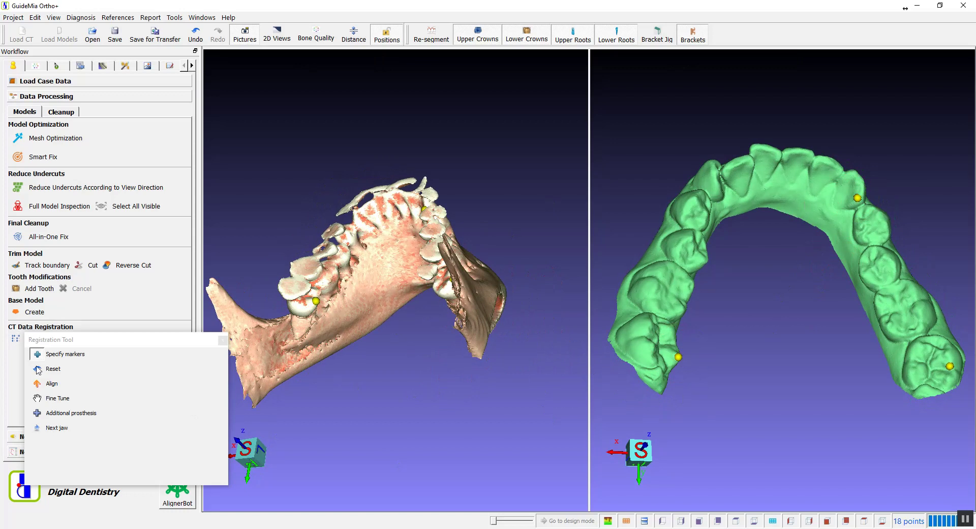
click(485, 279)
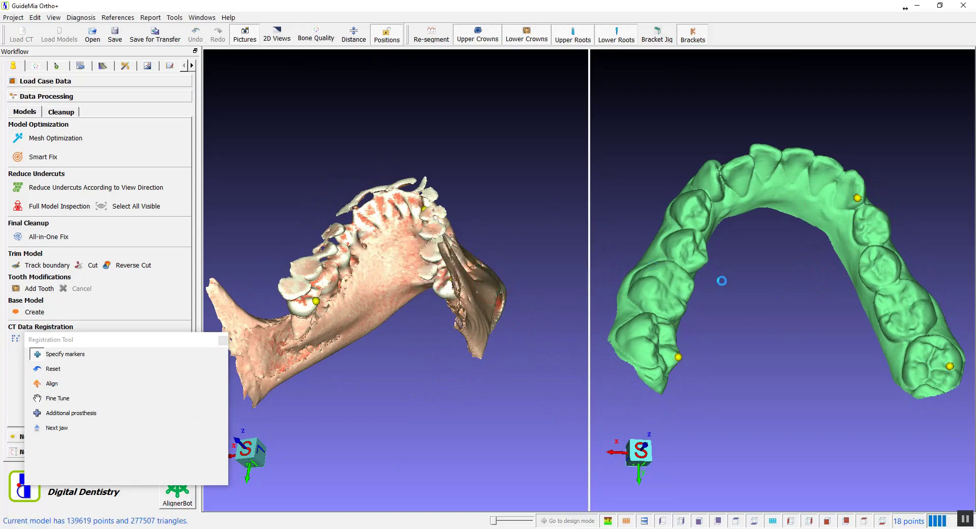
Step: Close the Registration Tool and show the arch lines under New Concept Ceph, with the lower arch seen from above
drag(879, 181, 556, 184)
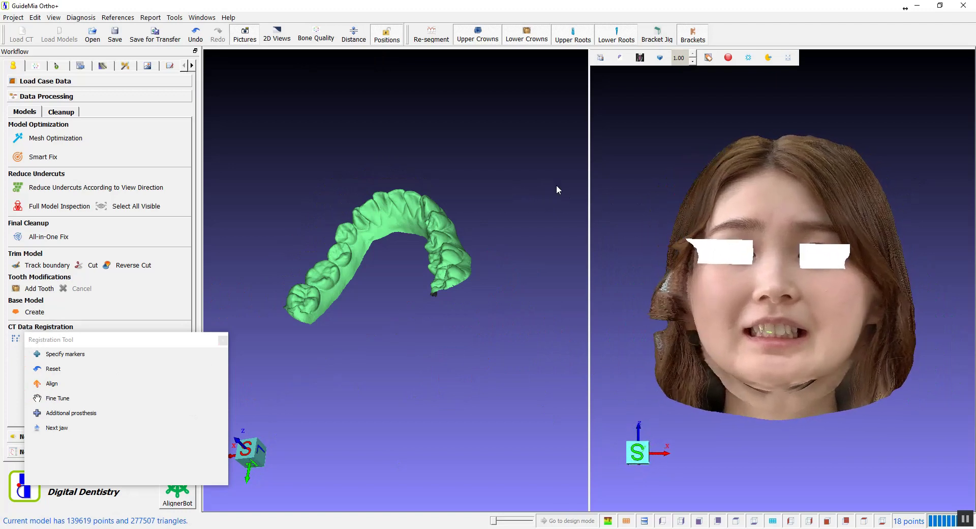
click(222, 340)
click(59, 437)
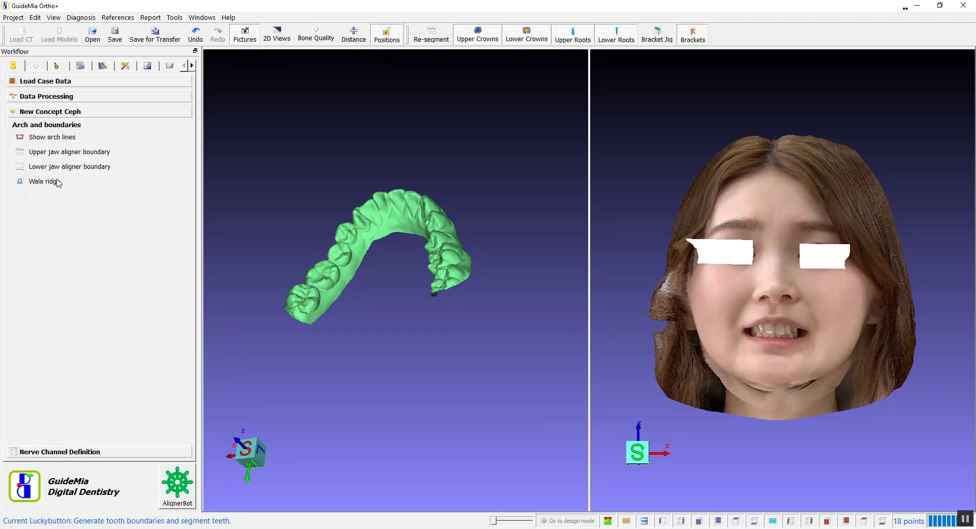
click(21, 138)
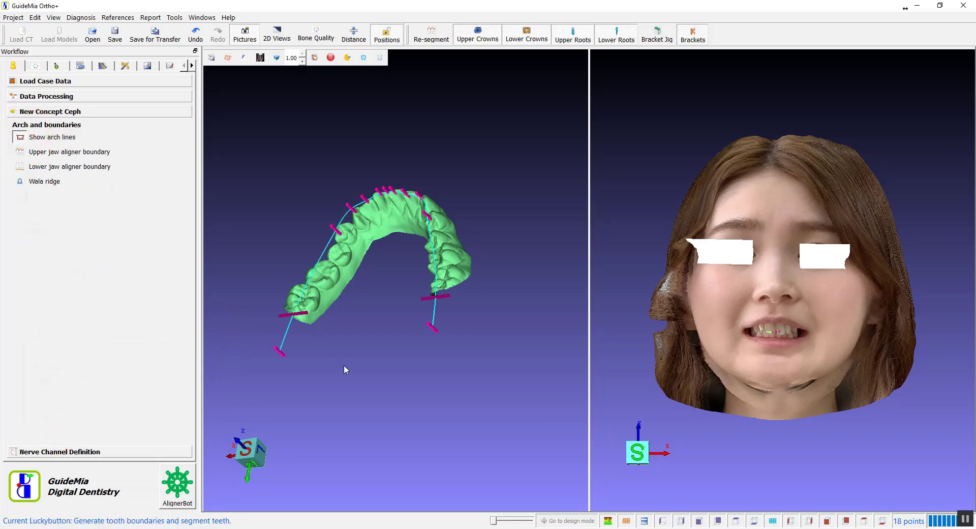
click(397, 443)
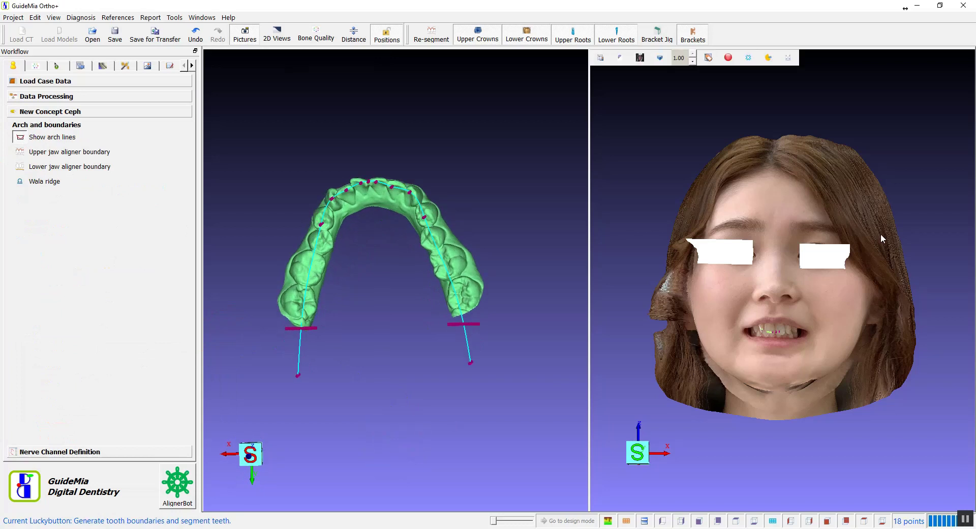
Step: Hide the face scan and check the arch lines against the jaw models and the CT bone
right_click(838, 210)
click(846, 227)
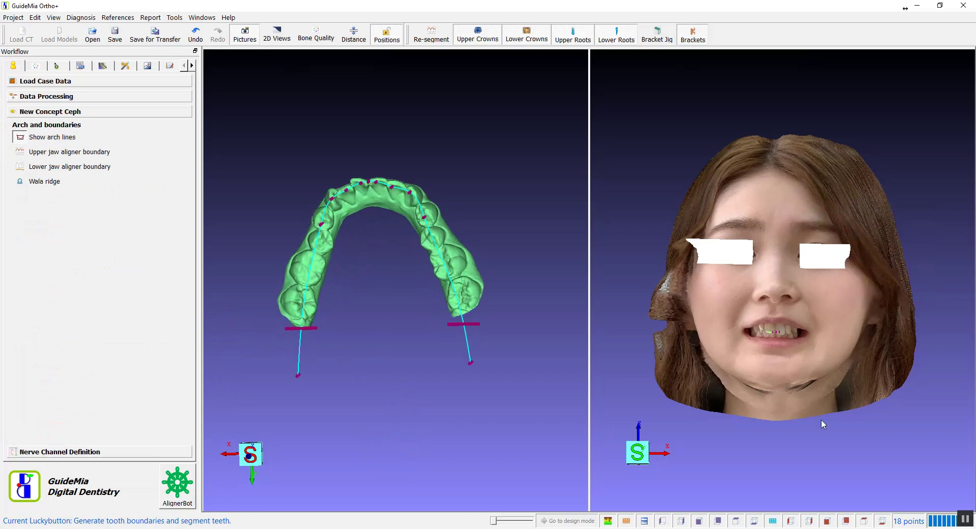
scroll(844, 361, up, 5)
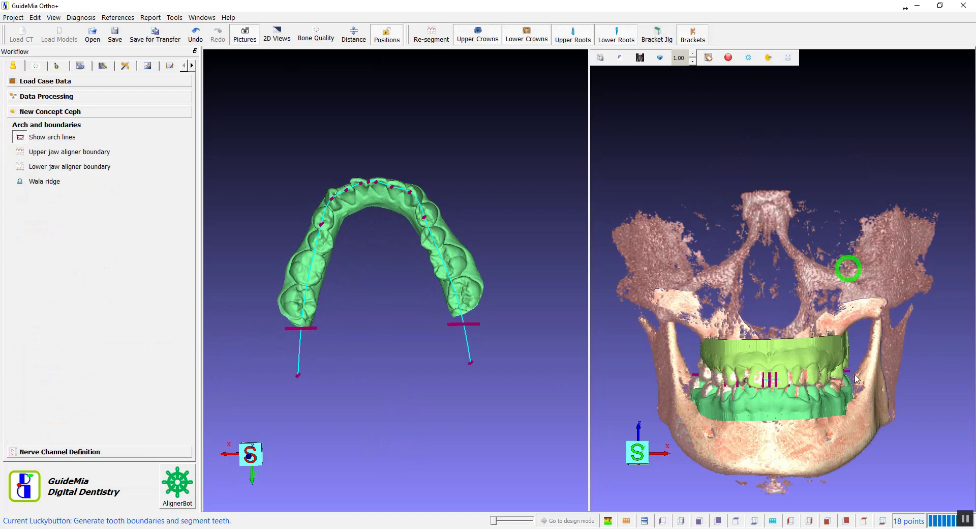
drag(834, 494, 838, 417)
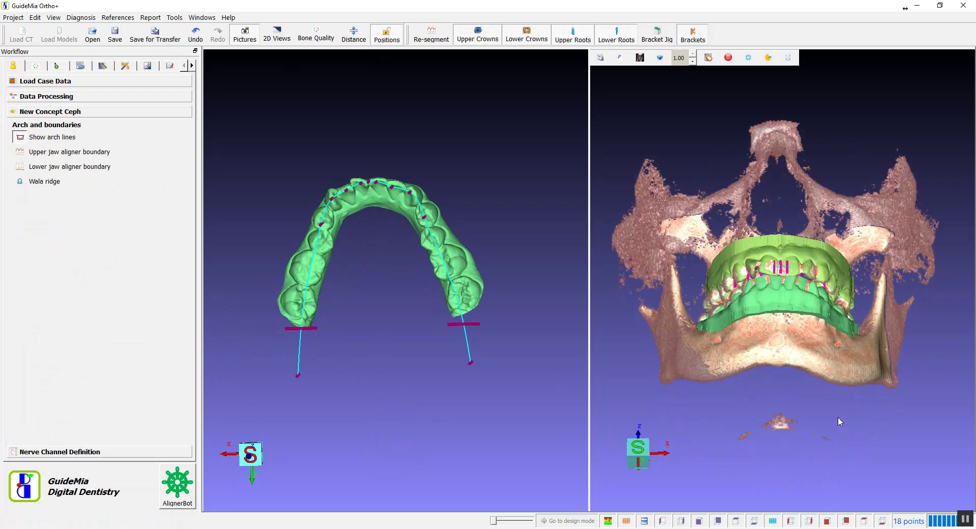
Step: Generate the upper and lower jaw aligner boundaries and bring the side teeth of the lower model into close view
click(23, 153)
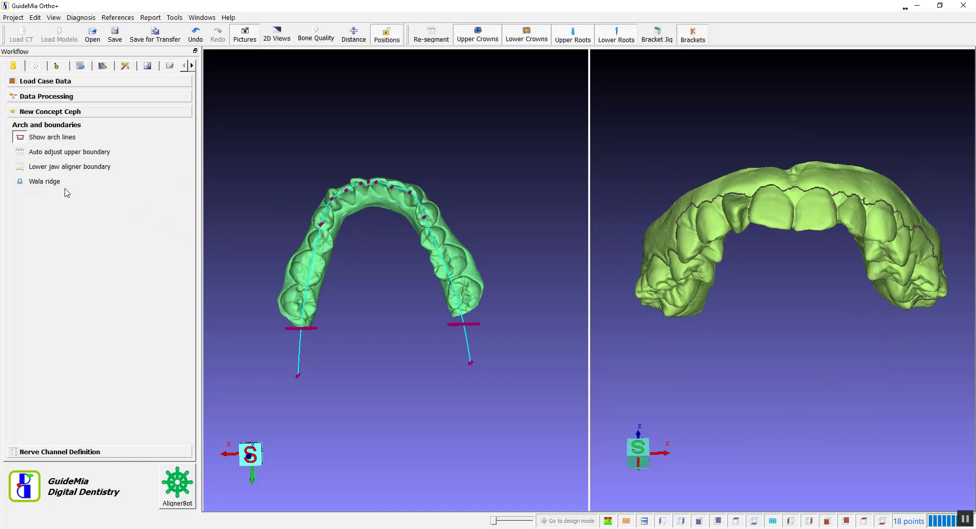
click(21, 168)
drag(438, 415, 488, 427)
scroll(393, 224, up, 5)
drag(435, 261, 352, 321)
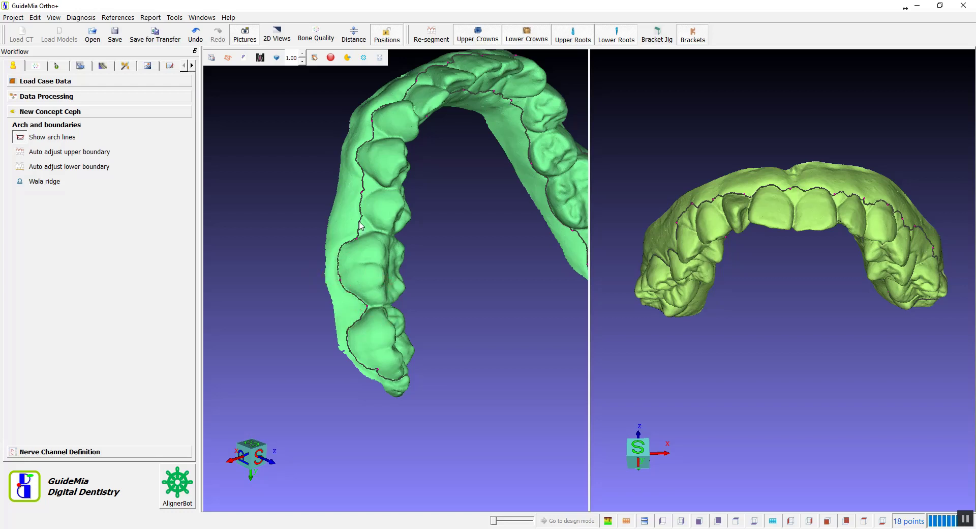
Step: Check the lower aligner boundary around the arch and correct it along the gum line of the teeth
click(376, 229)
middle_drag(441, 174, 448, 236)
drag(447, 236, 361, 229)
click(422, 274)
drag(512, 206, 388, 226)
drag(388, 300, 302, 178)
drag(377, 275, 309, 326)
Step: Check the upper aligner boundary on its outer and inner sides and correct it along the tooth margins
drag(646, 402, 752, 192)
drag(691, 346, 759, 257)
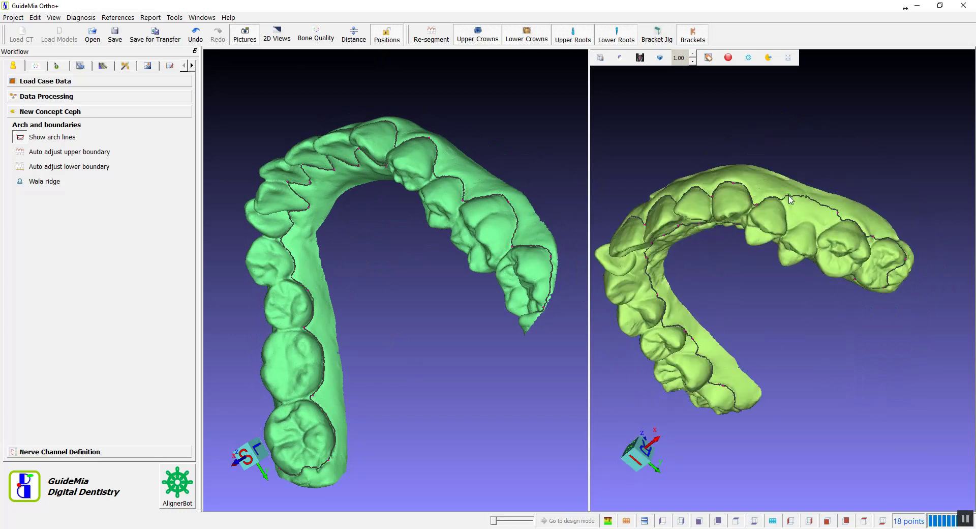
drag(824, 224, 740, 269)
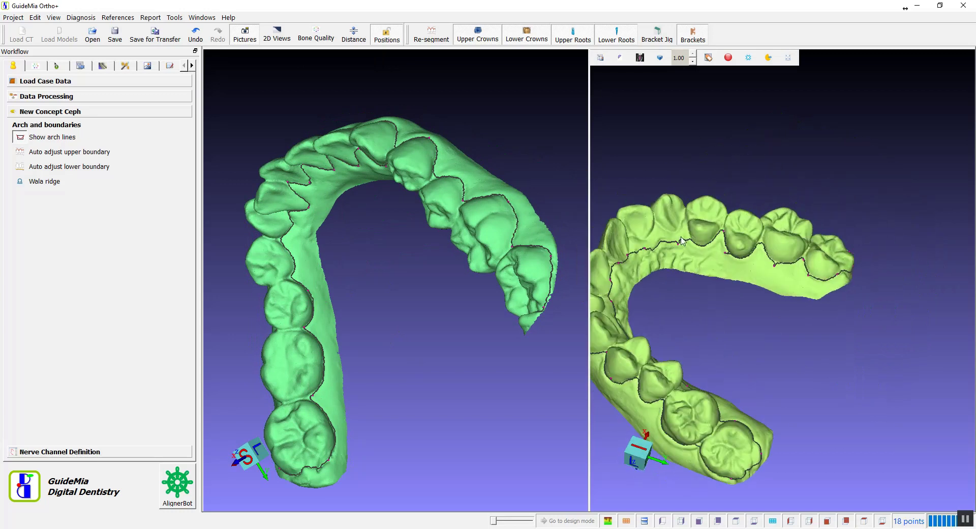
drag(686, 220, 722, 244)
drag(639, 184, 758, 354)
drag(782, 184, 782, 168)
drag(738, 213, 733, 193)
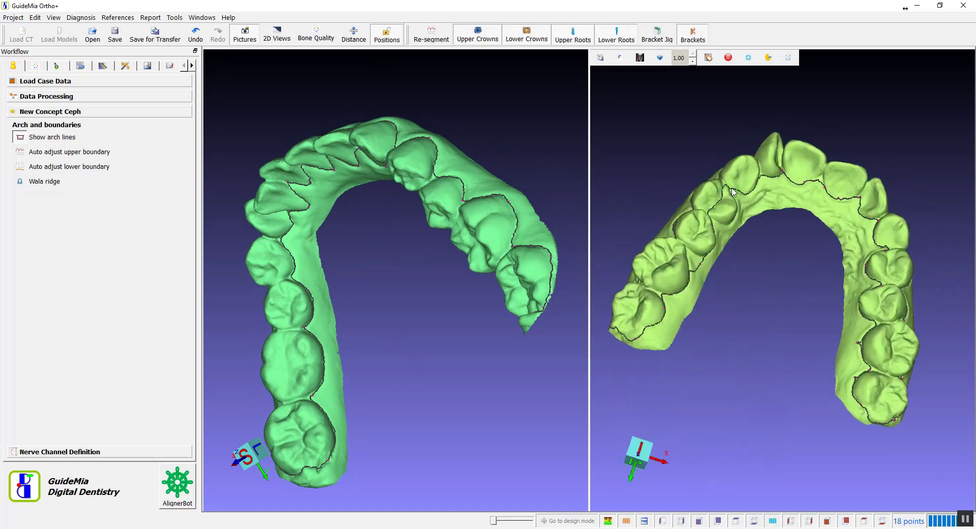
drag(699, 255, 654, 432)
Step: Save the project as FULLCT CASE and open the Tooth Segmentation stage
click(16, 17)
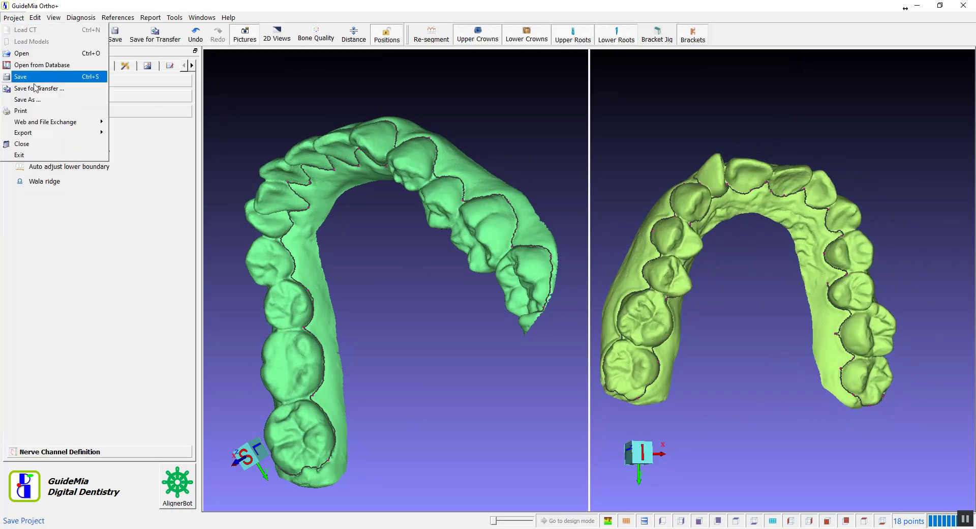
click(29, 79)
text(FULLCT CASE)
key(Return)
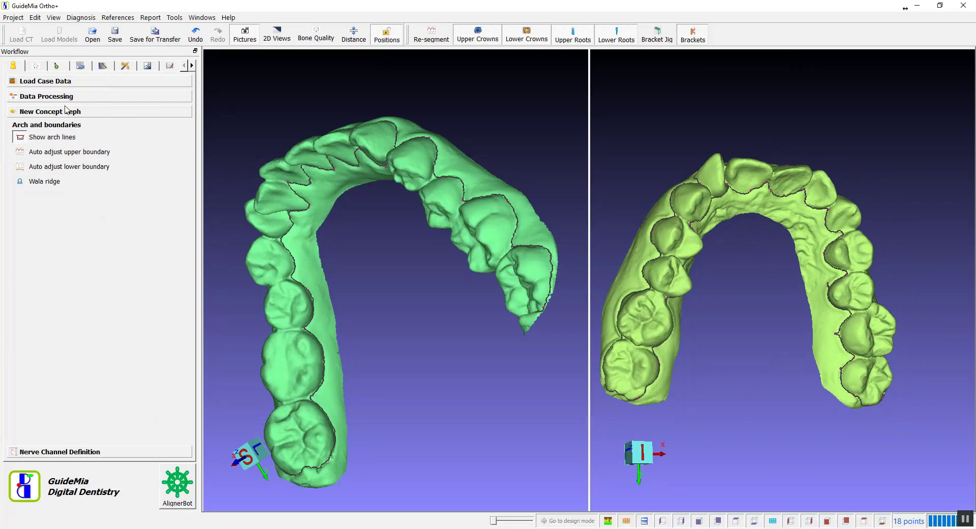
click(35, 66)
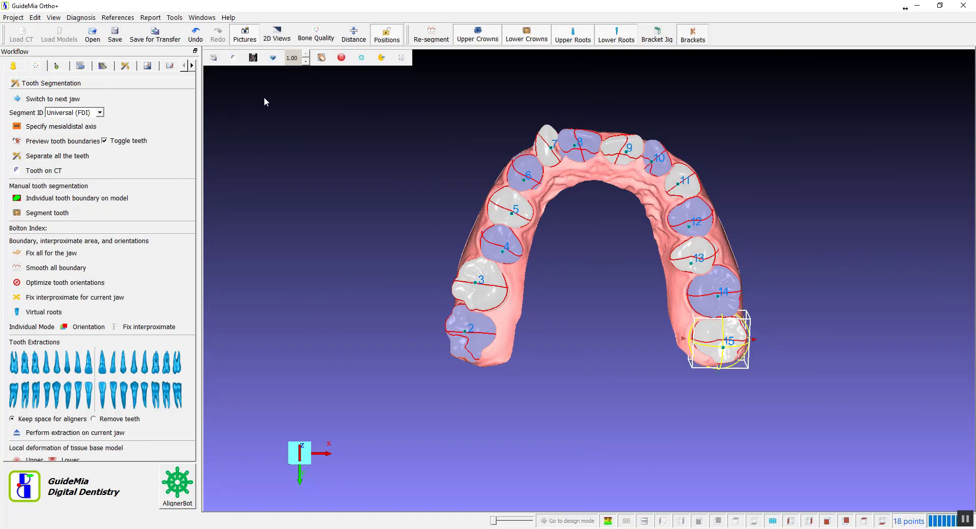
Step: Check the separated upper teeth and adjust the axis orientation of molars 2 and 3
mouse_move(414, 186)
mouse_down()
mouse_move(428, 141)
mouse_move(421, 169)
mouse_up()
drag(271, 225, 279, 246)
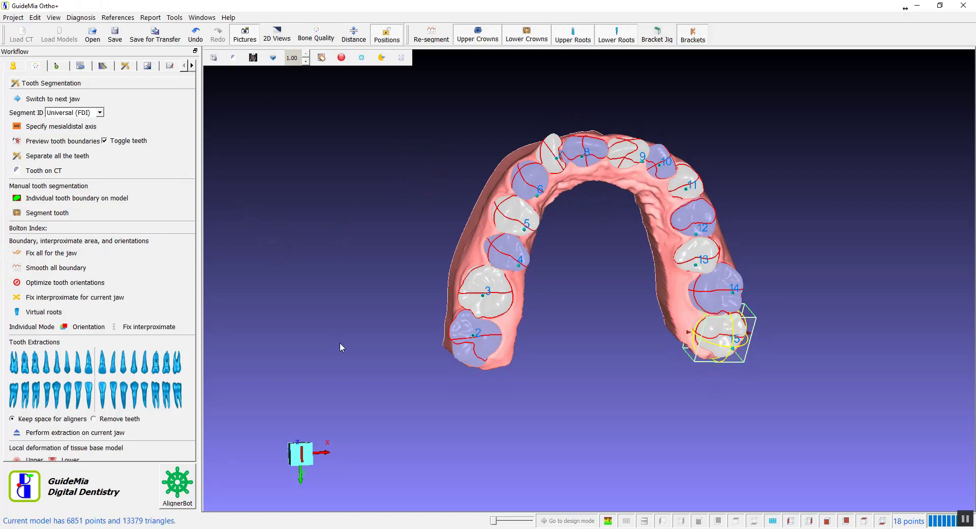
drag(536, 370, 740, 392)
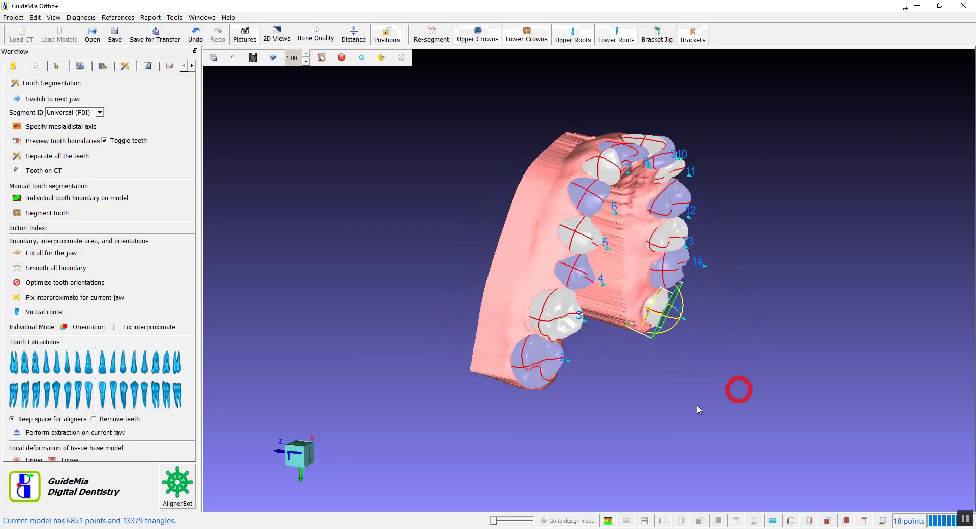
drag(668, 399, 509, 315)
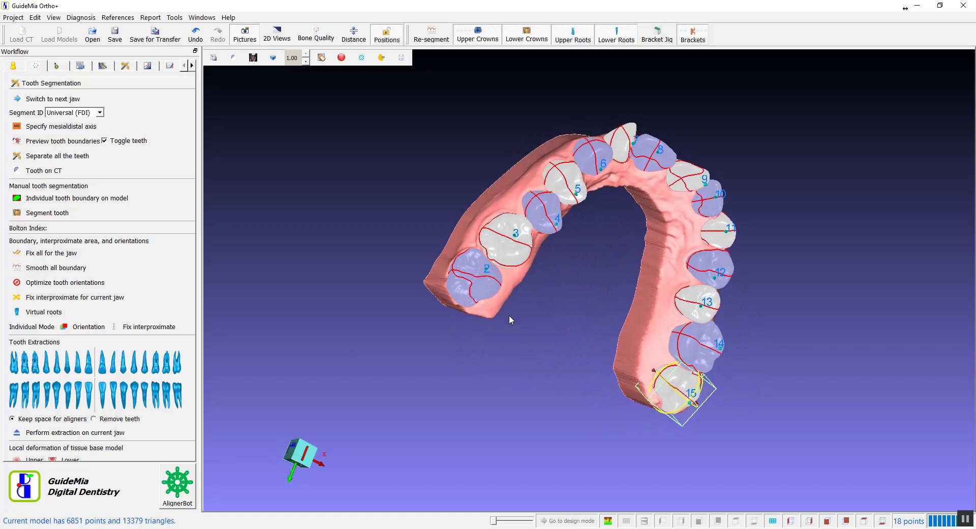
click(485, 270)
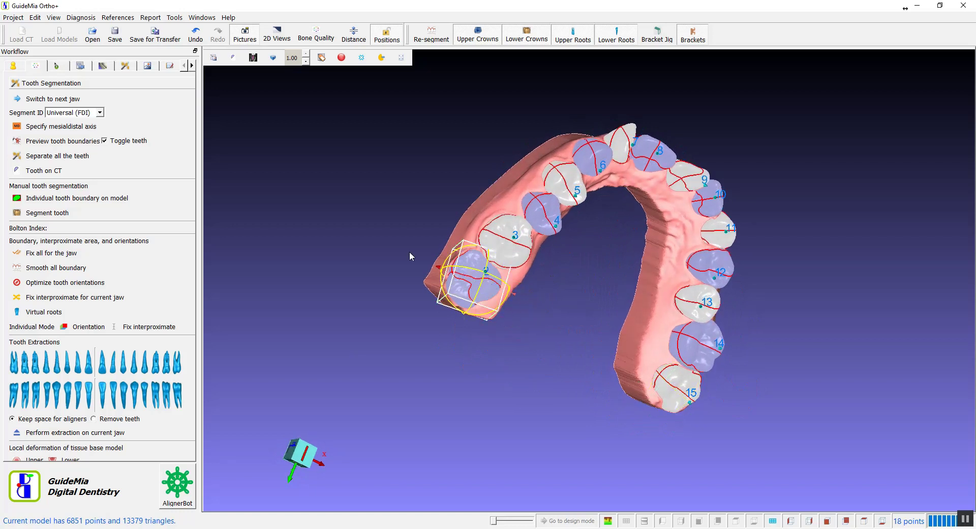
mouse_move(484, 270)
mouse_down()
mouse_move(520, 301)
mouse_move(499, 345)
mouse_move(493, 337)
mouse_up()
click(487, 310)
click(521, 272)
drag(552, 287, 568, 260)
click(517, 229)
drag(515, 224, 512, 221)
Step: Adjust the axis orientation of upper premolars 4 and 5 to match the arch
click(530, 193)
drag(579, 241, 583, 246)
click(550, 162)
middle_drag(618, 249, 634, 362)
drag(634, 361, 635, 366)
drag(564, 274, 562, 268)
Step: Correct the axis orientation of the upper front teeth, starting with canine 6
click(593, 244)
drag(598, 242, 612, 260)
drag(718, 220, 715, 231)
drag(599, 241, 596, 246)
drag(676, 229, 672, 239)
drag(599, 240, 630, 249)
click(629, 244)
drag(720, 228, 676, 230)
Step: Correct the axis orientation of the remaining upper teeth along the other side of the arch through molar 15
click(679, 265)
mouse_move(679, 265)
mouse_down()
mouse_move(657, 277)
mouse_move(697, 282)
mouse_up()
drag(784, 275, 764, 299)
drag(711, 322, 702, 330)
drag(764, 377, 771, 358)
drag(702, 324, 700, 333)
drag(753, 384, 687, 391)
drag(539, 434, 585, 404)
drag(728, 398, 708, 408)
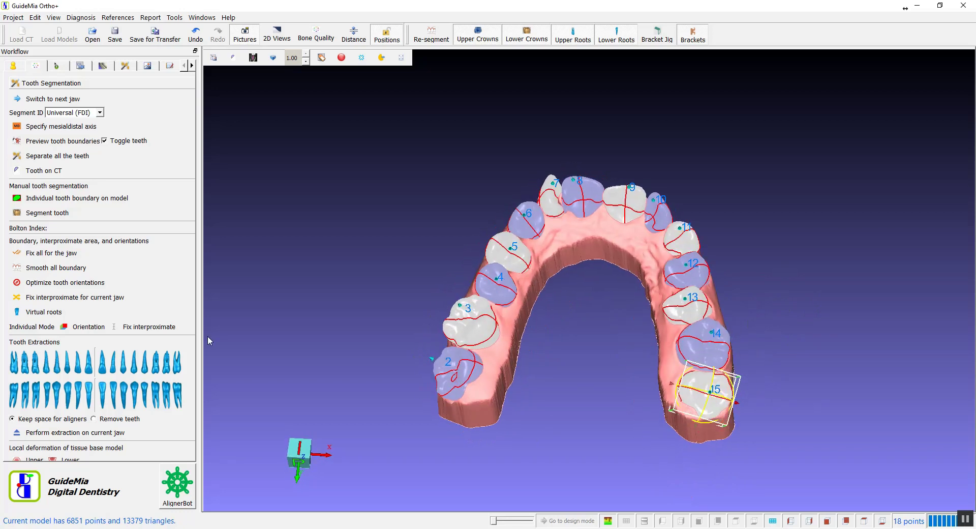
Step: Switch to the lower jaw and separate all of its teeth
click(17, 99)
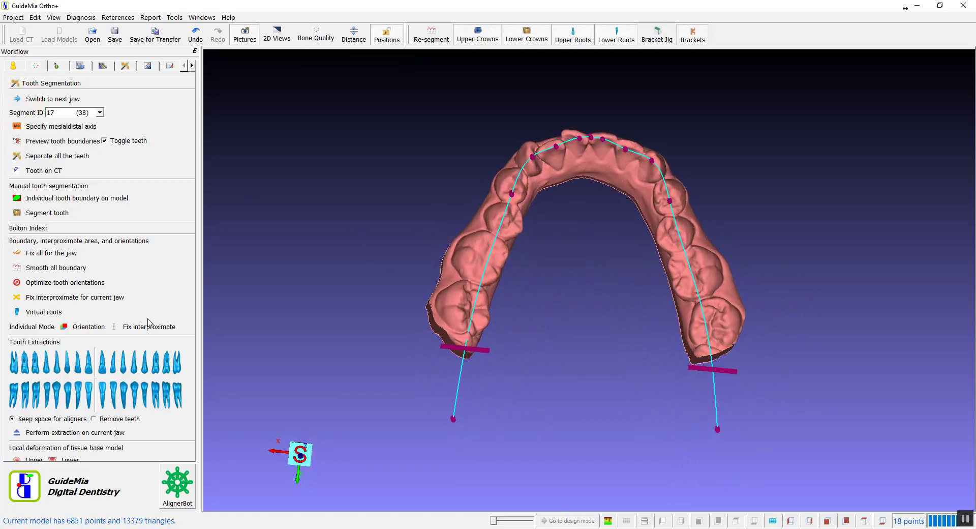
click(17, 156)
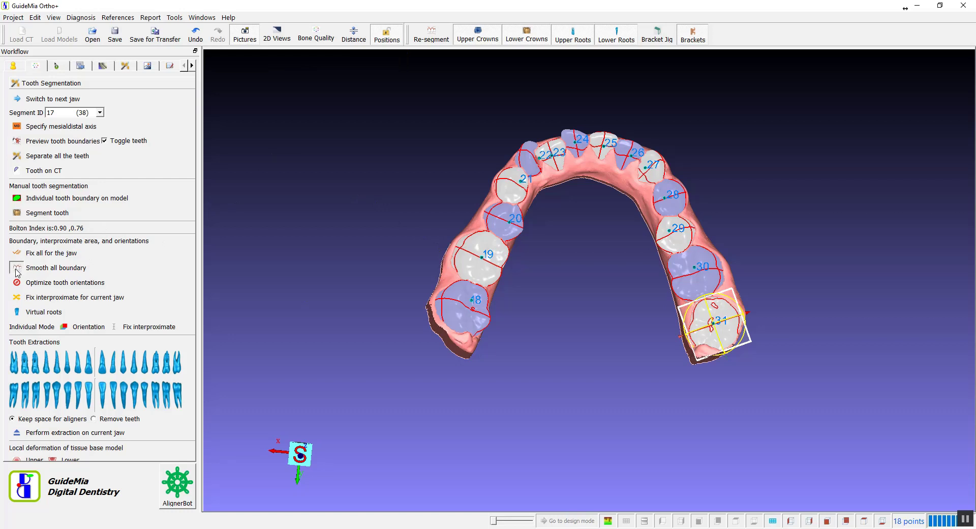
Step: Check the orientation of lower molars 18 and 19 and adjust the axis of tooth 19
drag(297, 257, 258, 270)
scroll(328, 237, up, 1)
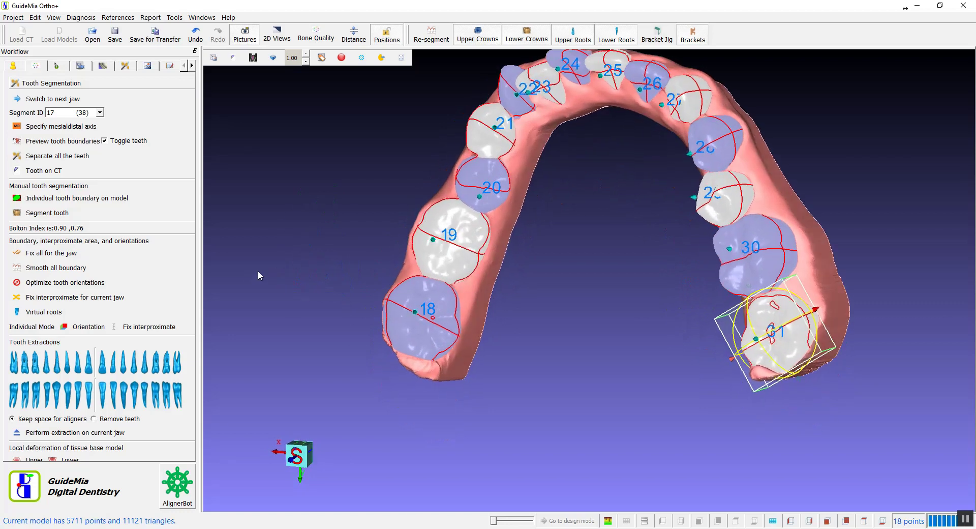
click(418, 315)
drag(488, 334, 534, 366)
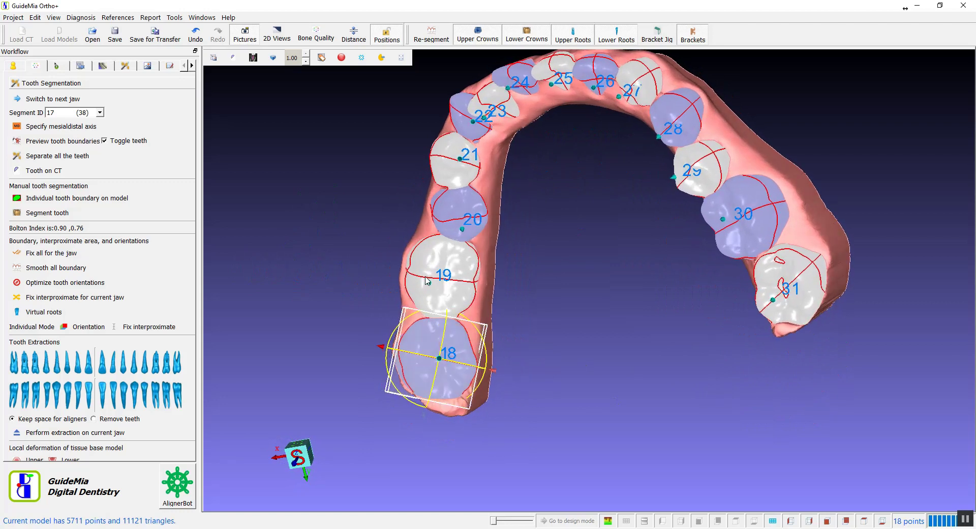
click(447, 288)
drag(468, 295, 531, 292)
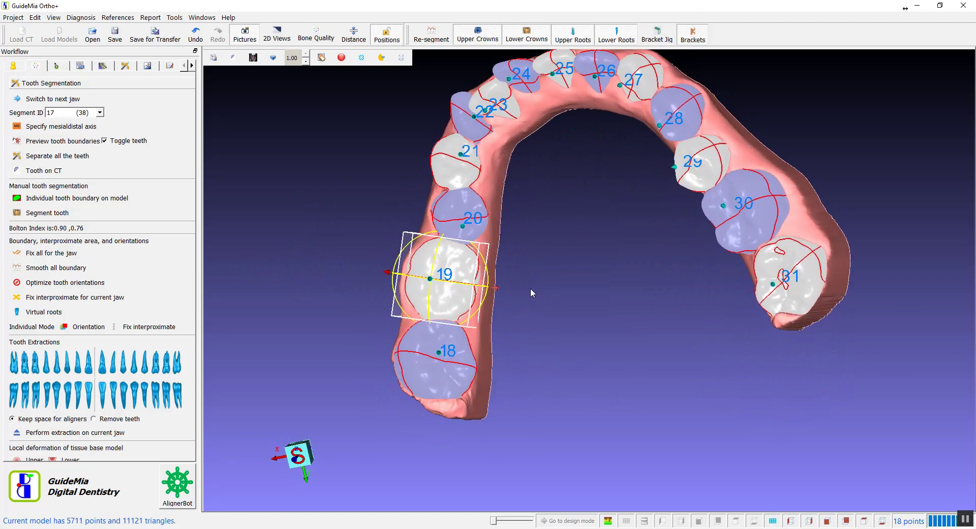
drag(444, 263, 454, 265)
drag(545, 275, 558, 259)
Step: Examine the axis orientation of lower premolars 20 and 21
click(469, 215)
drag(448, 125, 382, 144)
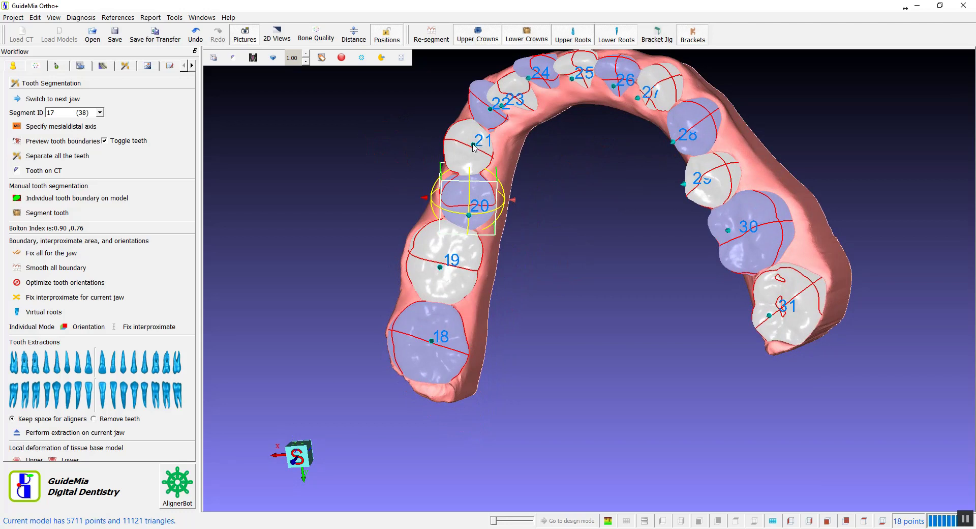
click(473, 147)
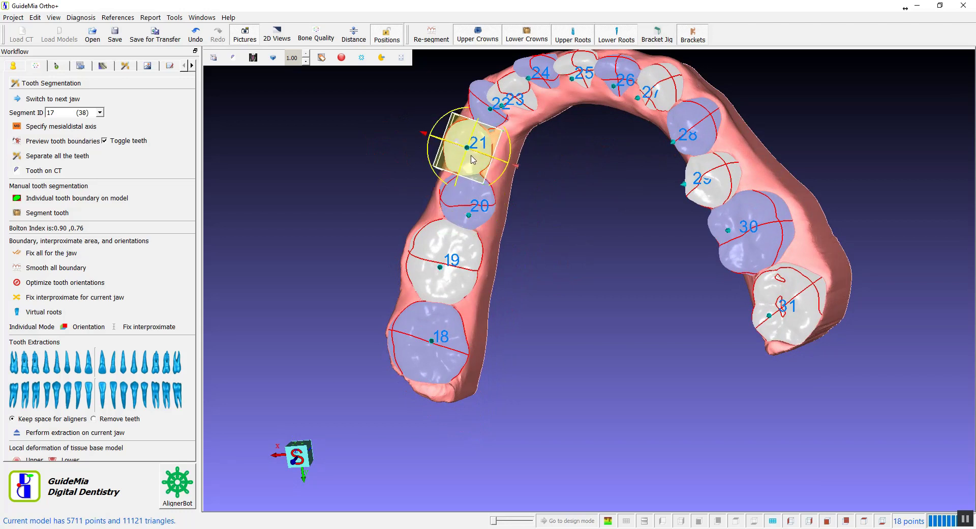
middle_drag(376, 109, 352, 203)
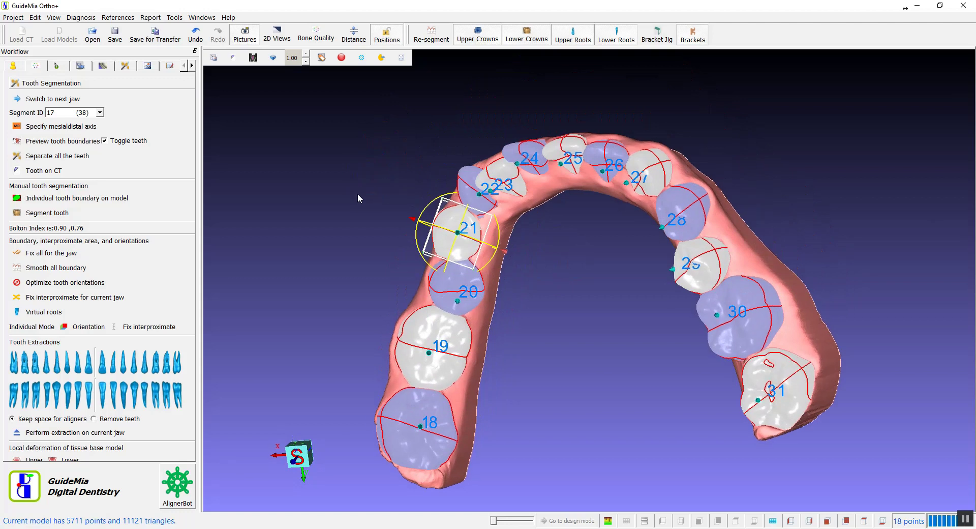
Step: Rotate the axis of lower canine 22 so it lines up with the curve of the arch
drag(352, 199, 389, 183)
click(486, 192)
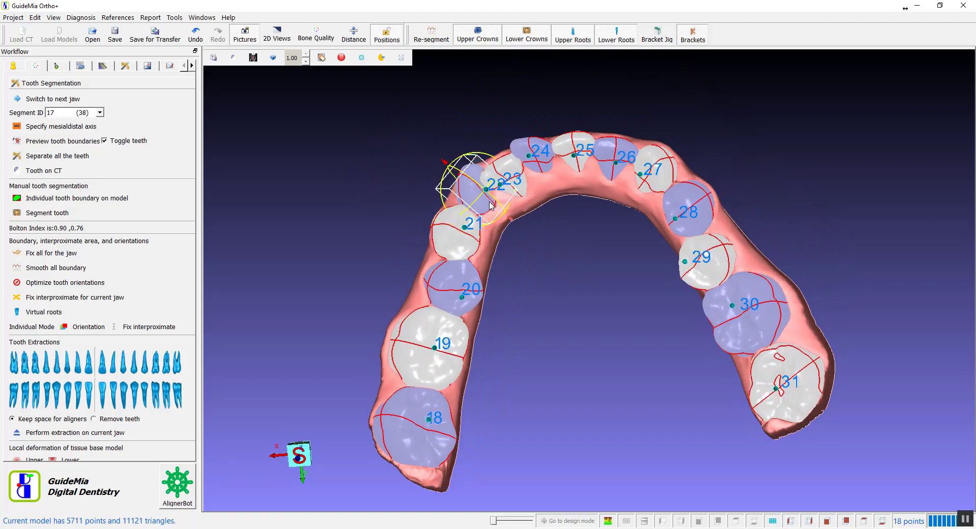
drag(482, 205, 499, 219)
drag(545, 256, 534, 268)
drag(468, 183, 473, 180)
drag(526, 243, 519, 244)
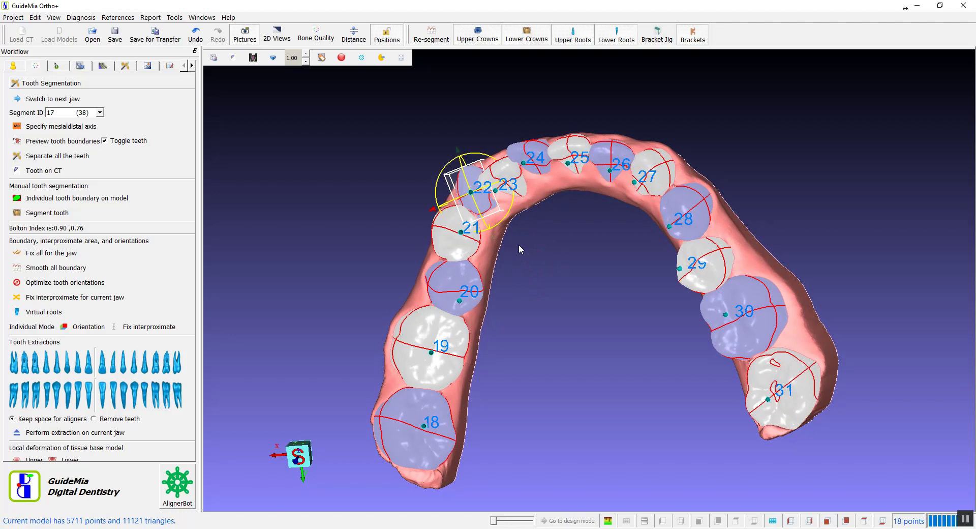
drag(474, 177, 479, 174)
Step: Adjust the axis orientation of lower incisors 23 and 24
drag(606, 241, 597, 179)
click(522, 164)
drag(582, 221, 594, 260)
drag(530, 159, 531, 161)
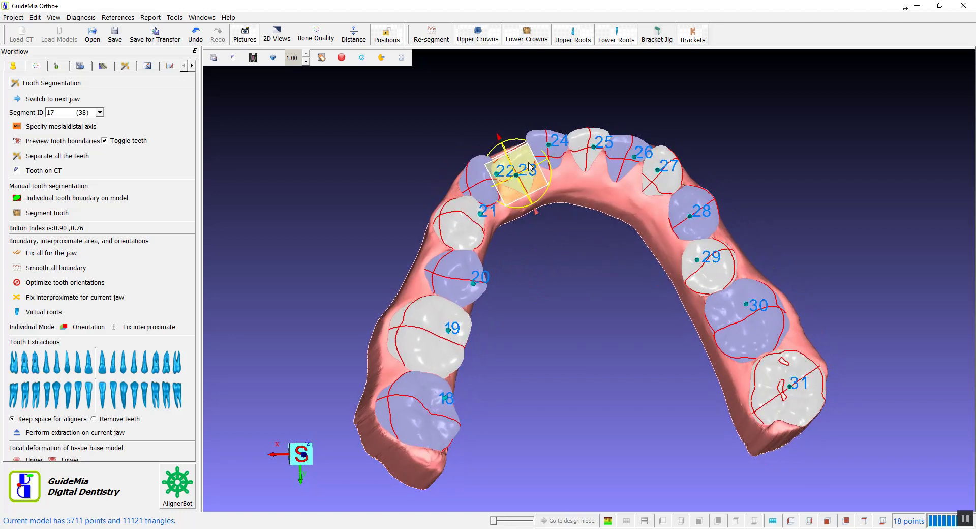
click(546, 144)
drag(633, 122, 638, 159)
drag(554, 143, 553, 134)
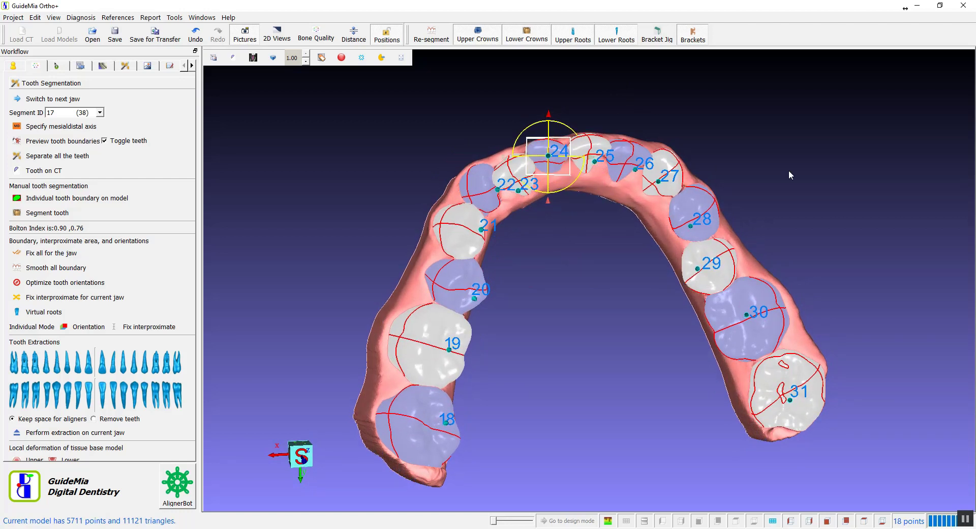
Step: Adjust the axis orientation of lower incisors 25 and 26
drag(789, 171, 786, 209)
click(601, 165)
drag(603, 243, 566, 188)
drag(597, 152, 596, 148)
click(631, 165)
drag(804, 164, 790, 155)
drag(643, 153, 638, 150)
Step: Check the axis orientation of lower teeth 27, 28 and 30 and correct it where needed
drag(727, 223, 678, 188)
click(681, 178)
drag(787, 240, 754, 244)
right_click(697, 218)
drag(700, 229, 808, 302)
click(750, 311)
drag(751, 312, 571, 434)
drag(795, 152, 850, 291)
drag(697, 195, 60, 209)
drag(244, 228, 526, 213)
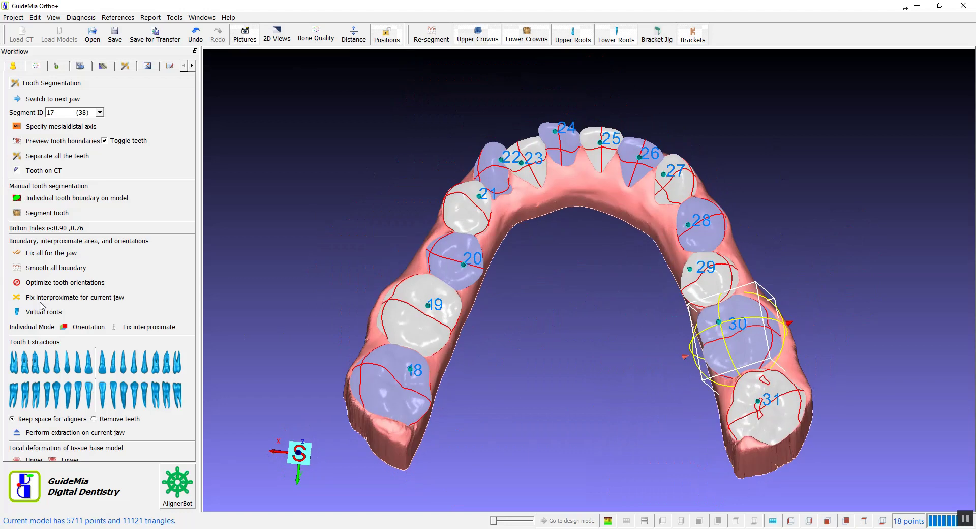
Step: Start Tooth on CT segmentation for tooth 18 and adjust the CT window to a lower threshold of about 1,060
click(17, 172)
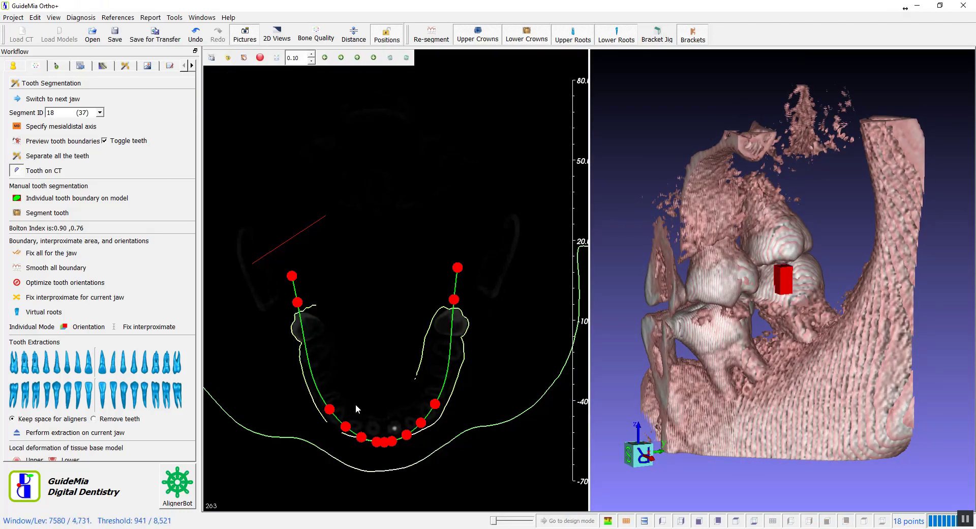
drag(496, 232, 426, 385)
drag(524, 361, 480, 232)
drag(493, 299, 479, 274)
drag(485, 309, 486, 320)
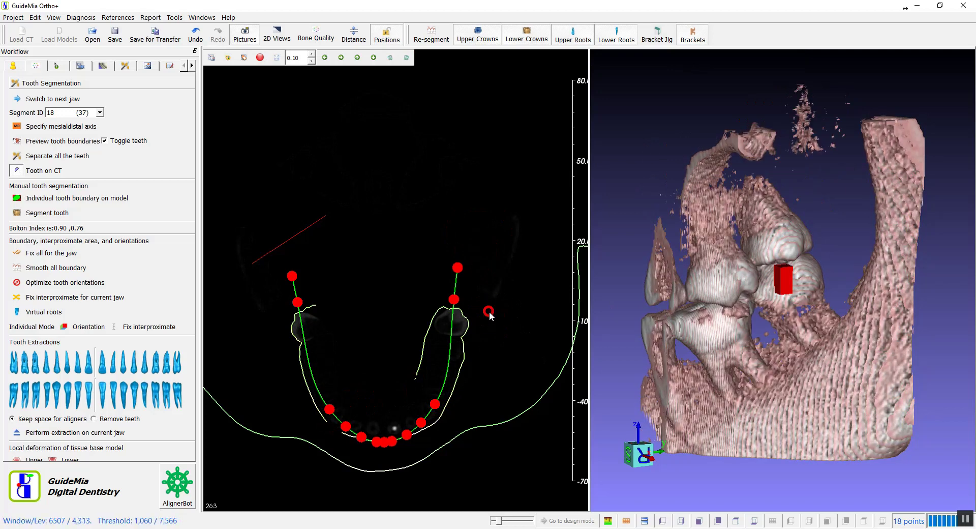
mouse_move(668, 160)
mouse_down()
mouse_move(647, 133)
mouse_move(658, 145)
mouse_up()
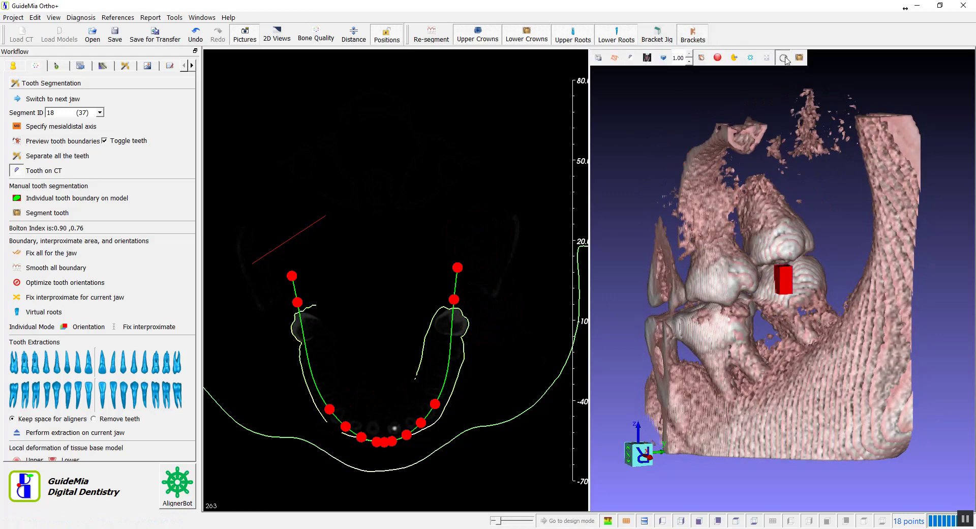
Step: Outline tooth 18 and its roots on the CT volume from the side and crop the volume to that outline
click(793, 355)
click(773, 330)
click(742, 293)
click(748, 254)
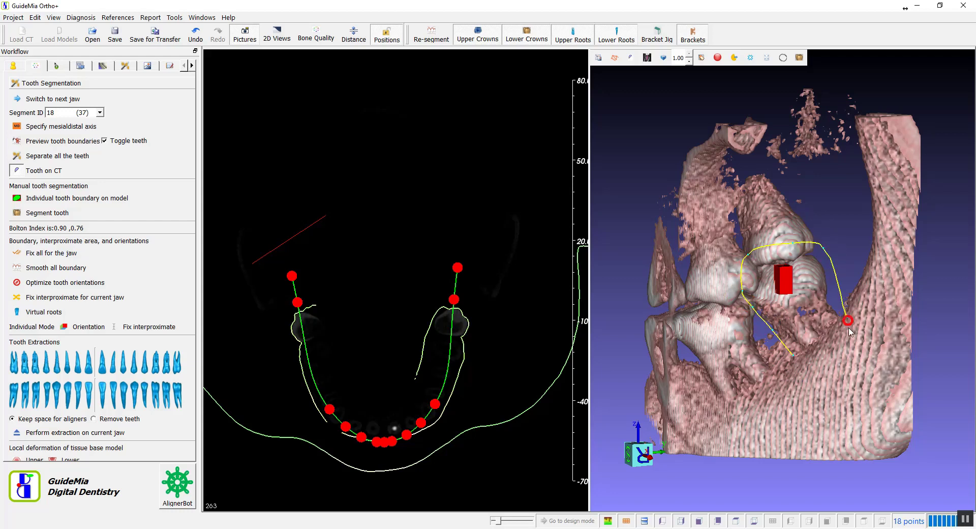
click(811, 379)
double_click(794, 355)
Step: Turn the cropped volume to its back and crop it again to a closed outline around tooth 18
drag(875, 294, 741, 328)
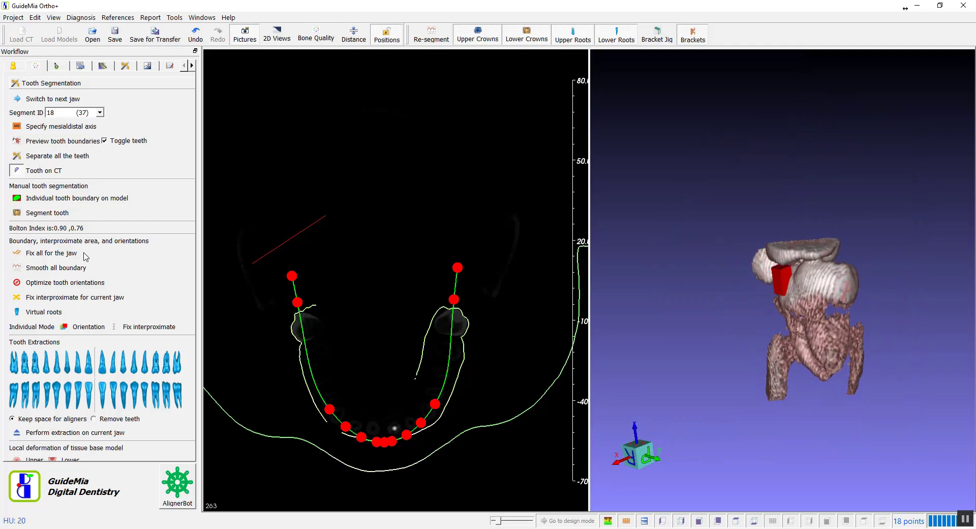
mouse_move(313, 307)
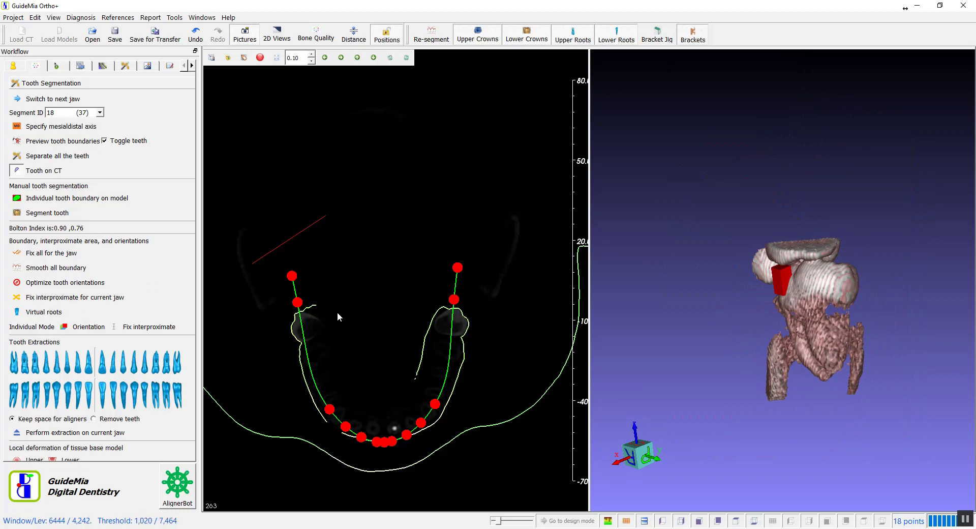
mouse_move(834, 50)
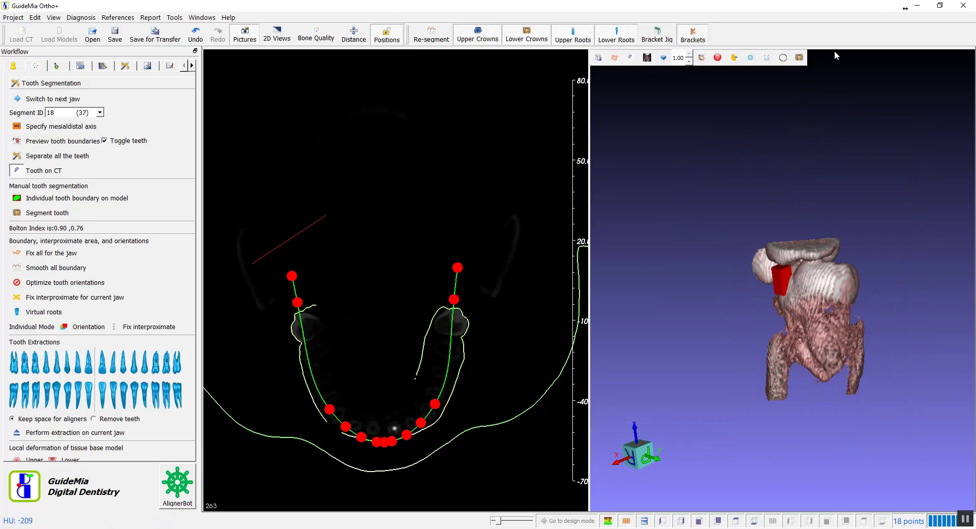
drag(813, 107, 805, 104)
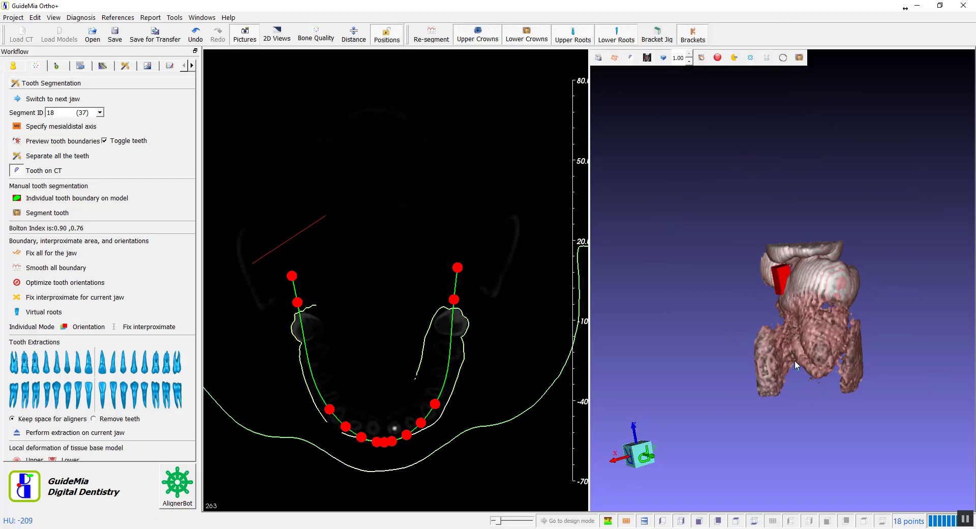
click(794, 256)
click(820, 251)
click(848, 331)
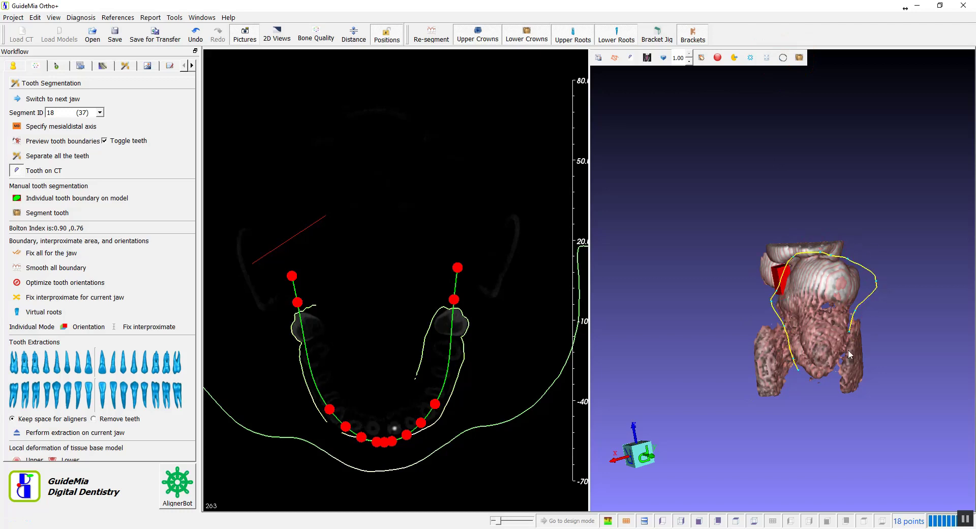
drag(801, 382, 816, 362)
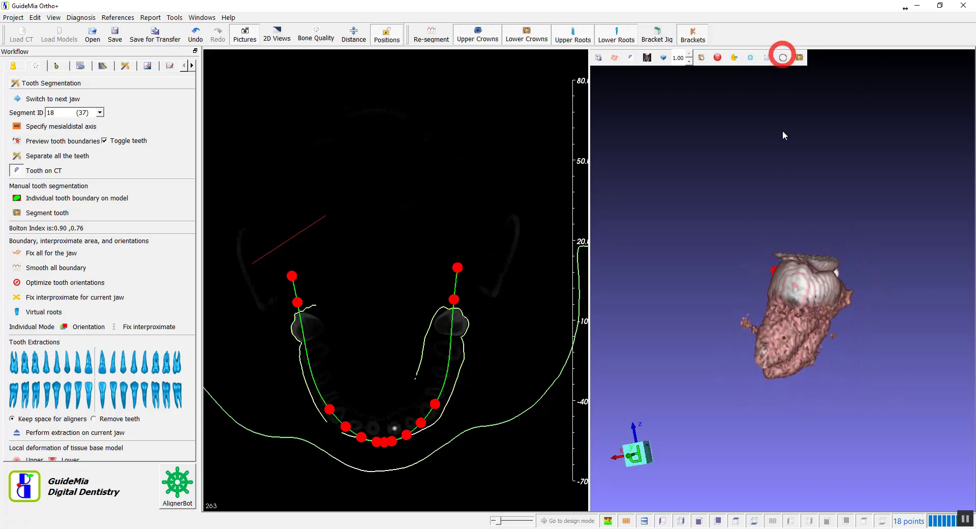
Step: Crop the remaining fragments with a third outline around the crown and roots, and segment tooth 18
click(789, 259)
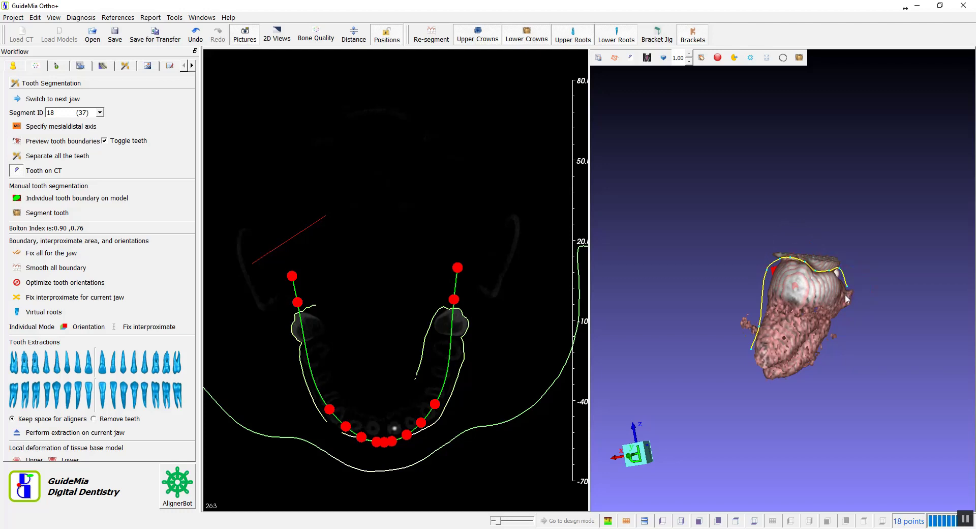
click(740, 379)
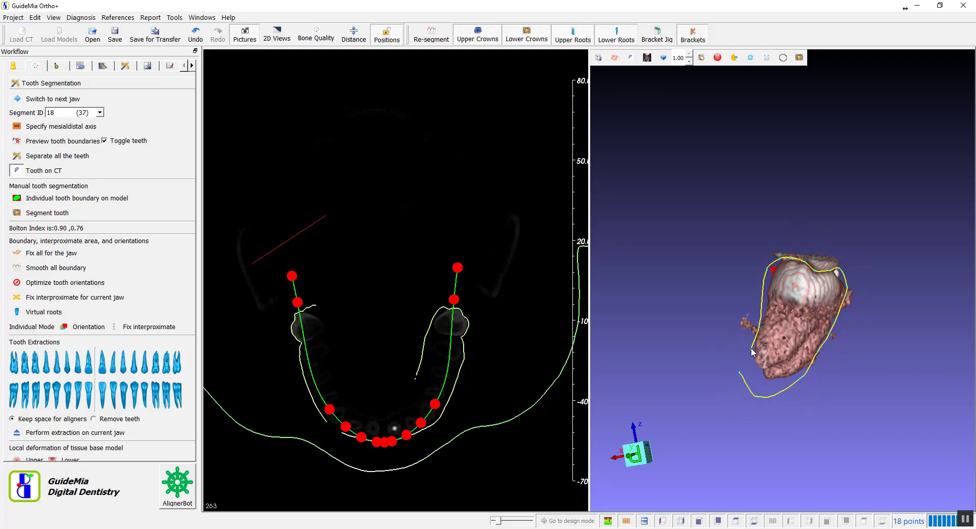
click(752, 350)
click(800, 56)
click(710, 278)
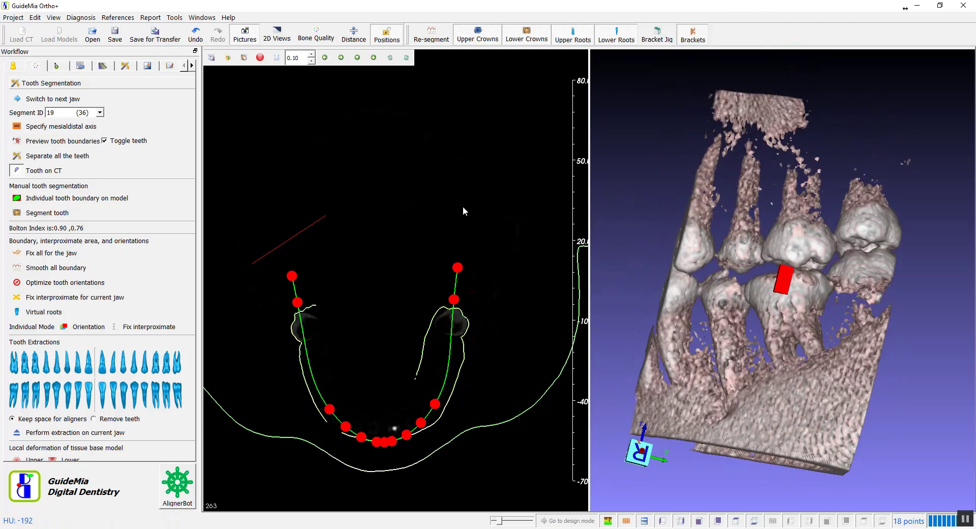
Step: Set the lower CT threshold to about 1,154.5 for tooth 19 and outline the tooth from two sides to crop it
drag(438, 200, 441, 215)
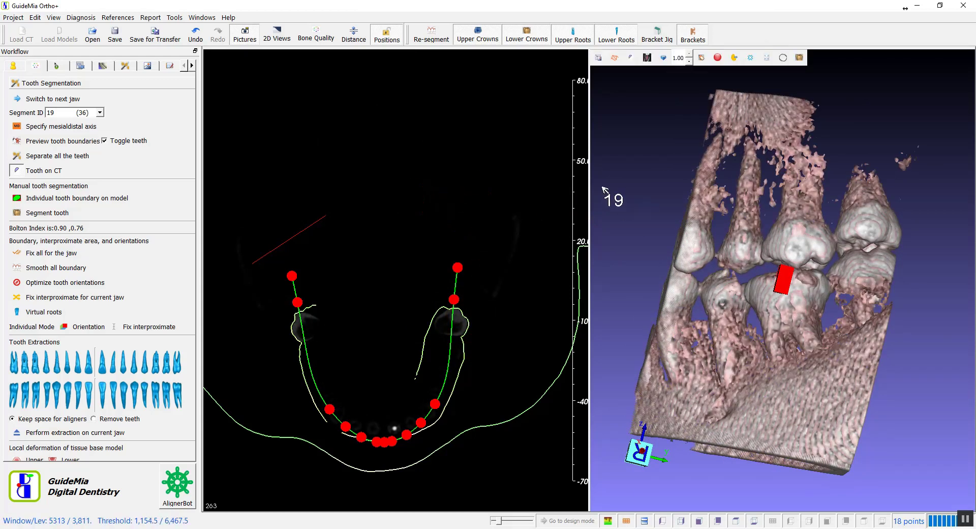
drag(663, 84, 651, 218)
mouse_move(754, 336)
mouse_down()
mouse_move(728, 287)
mouse_move(776, 264)
mouse_move(813, 262)
mouse_move(828, 358)
mouse_move(807, 362)
mouse_move(777, 391)
mouse_up()
drag(898, 278, 792, 260)
mouse_move(772, 292)
mouse_down()
mouse_move(803, 262)
mouse_move(850, 269)
mouse_move(843, 341)
mouse_move(813, 399)
mouse_move(777, 342)
mouse_up()
key(Delete)
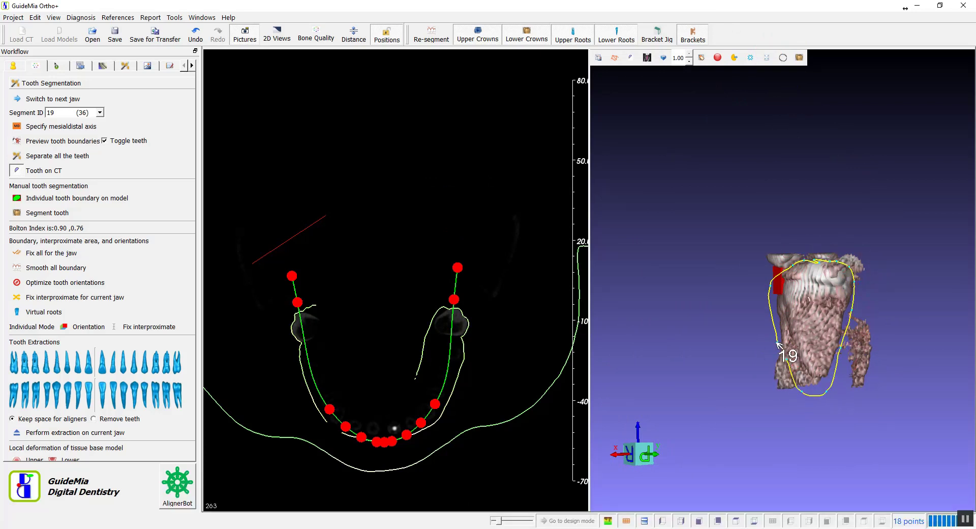
Step: Trim the leftover fragments around the roots of tooth 19 from another angle, and proceed to tooth 31
drag(814, 72, 773, 208)
click(783, 58)
mouse_move(763, 397)
mouse_down()
mouse_move(762, 300)
mouse_move(821, 249)
mouse_move(860, 278)
mouse_move(860, 295)
mouse_move(808, 380)
mouse_move(762, 397)
mouse_up()
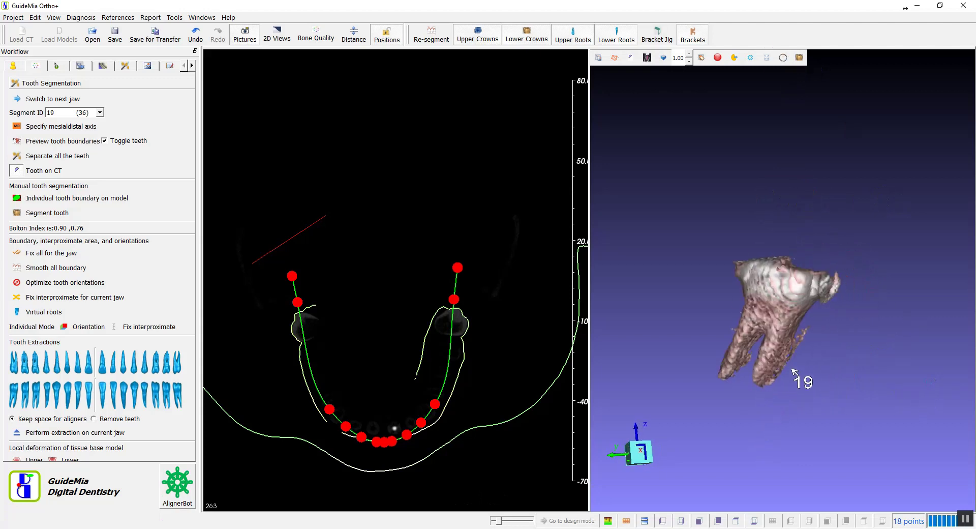
mouse_move(742, 281)
mouse_down()
mouse_move(745, 260)
mouse_move(817, 242)
mouse_move(830, 260)
mouse_move(760, 401)
mouse_move(732, 341)
mouse_move(750, 305)
mouse_move(744, 287)
mouse_up()
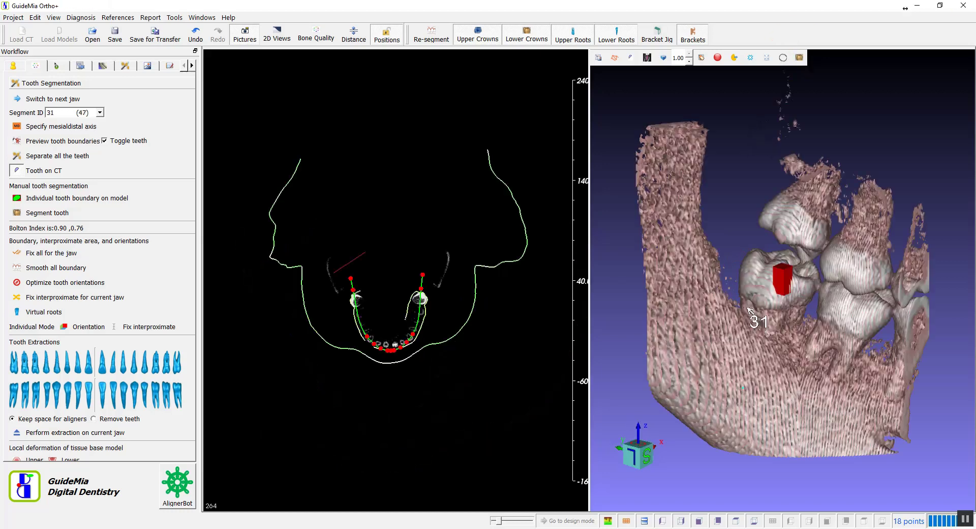
Step: Crop the CT volume down to tooth 31 with outlines around it from two sides
mouse_move(743, 386)
mouse_down()
mouse_move(737, 261)
mouse_move(800, 253)
mouse_move(823, 282)
mouse_move(802, 356)
mouse_move(744, 388)
mouse_up()
drag(798, 366, 689, 369)
mouse_move(774, 268)
mouse_down()
mouse_move(864, 272)
mouse_move(859, 345)
mouse_move(828, 394)
mouse_move(803, 407)
mouse_up()
drag(890, 358, 725, 364)
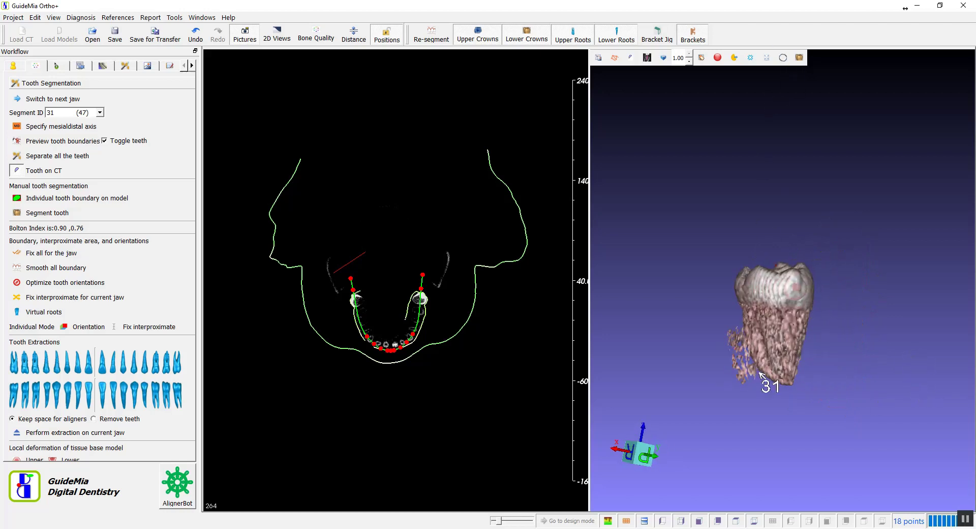
Step: Trim the leftover fragments around the roots of tooth 31 and complete the lower jaw's CT tooth segmentations
mouse_move(742, 316)
mouse_down()
mouse_move(816, 346)
mouse_move(760, 376)
mouse_up()
drag(863, 377, 755, 377)
mouse_move(716, 307)
mouse_down()
mouse_move(773, 384)
mouse_move(720, 325)
mouse_up()
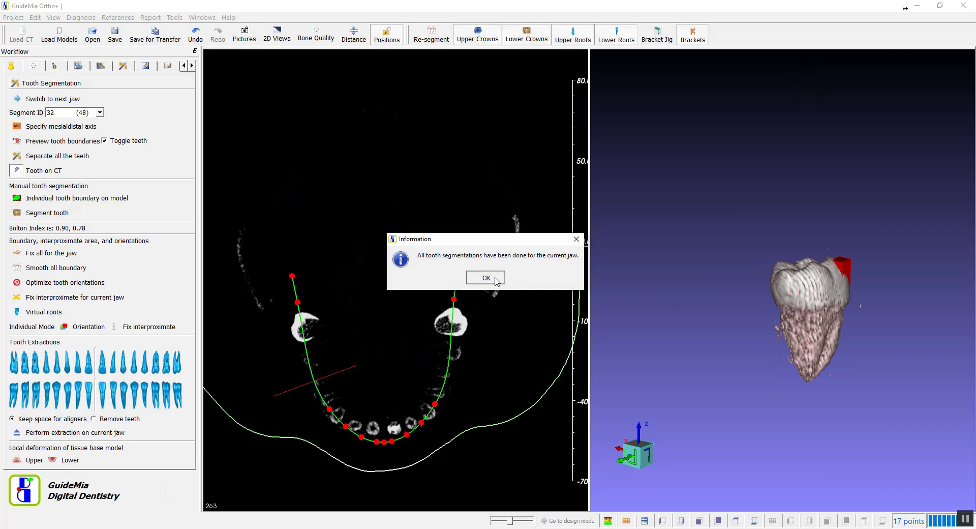
click(486, 277)
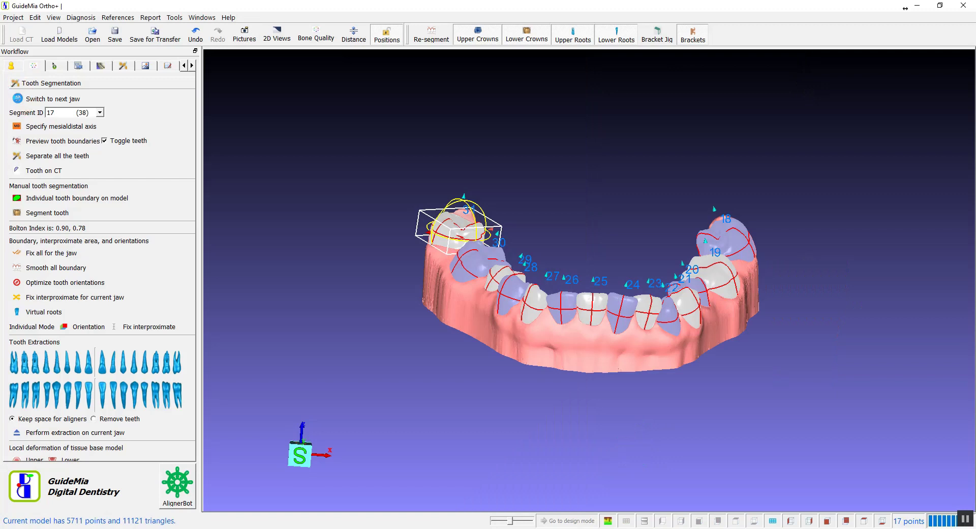
Step: Switch to the upper jaw, start segmenting its teeth on the CT, and outline tooth 15 to crop it
click(51, 99)
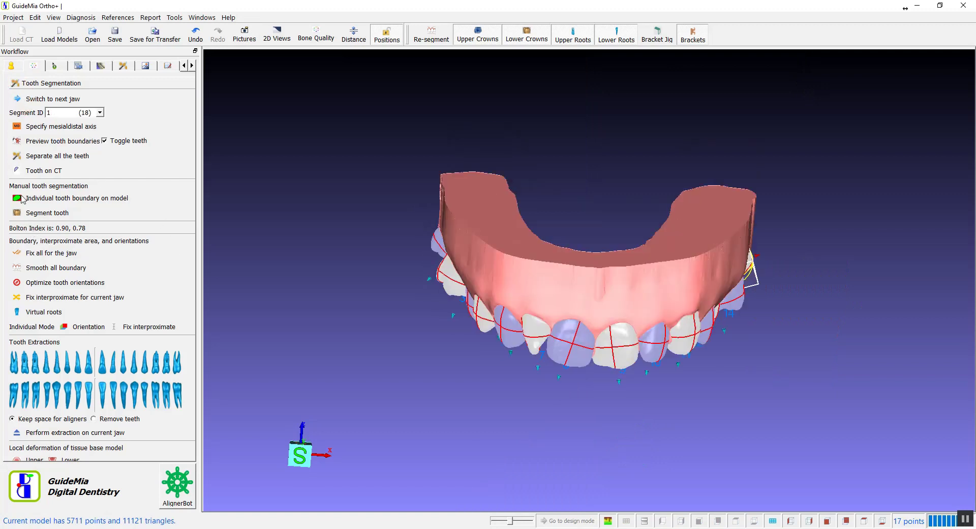
click(17, 171)
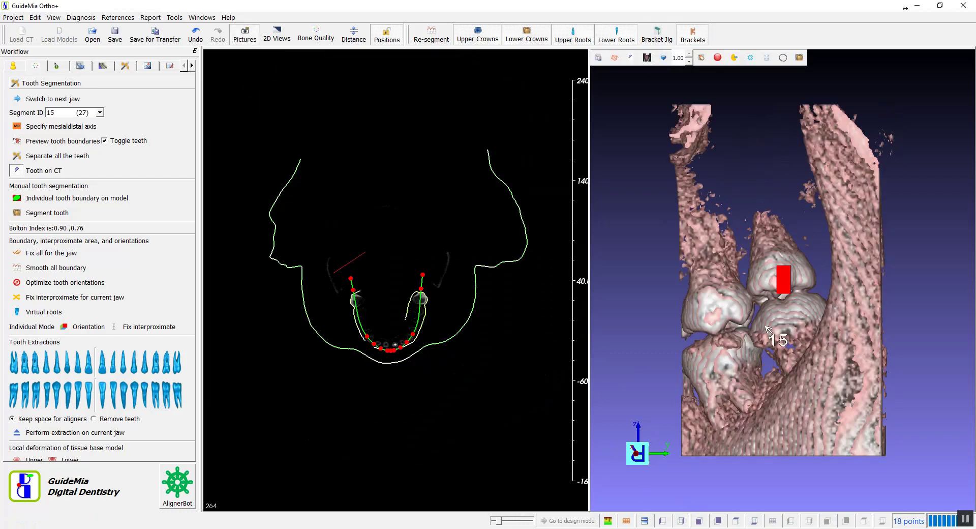
mouse_move(634, 224)
mouse_down()
mouse_move(636, 252)
mouse_move(642, 224)
mouse_up()
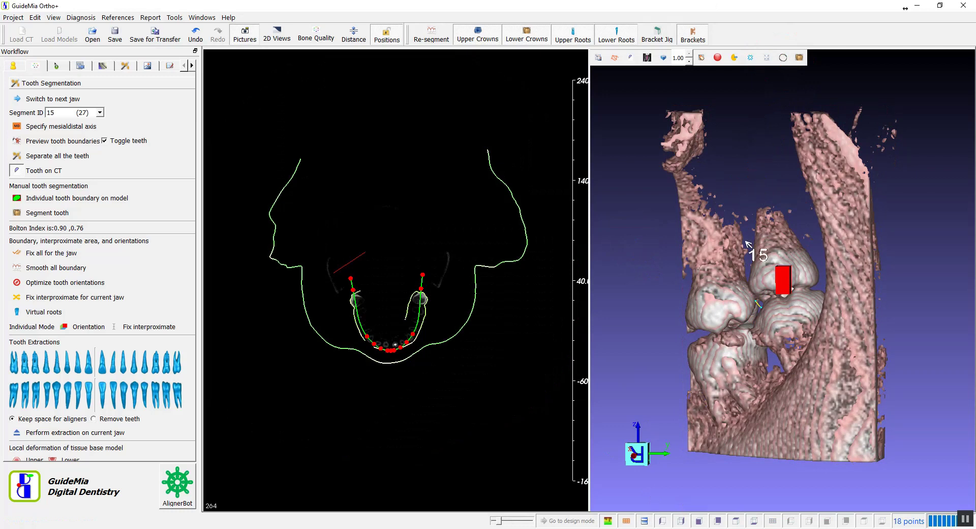
mouse_move(750, 250)
mouse_down()
mouse_move(754, 203)
mouse_move(816, 257)
mouse_move(801, 293)
mouse_move(762, 308)
mouse_up()
mouse_move(880, 267)
mouse_down()
mouse_move(792, 294)
mouse_move(785, 279)
mouse_up()
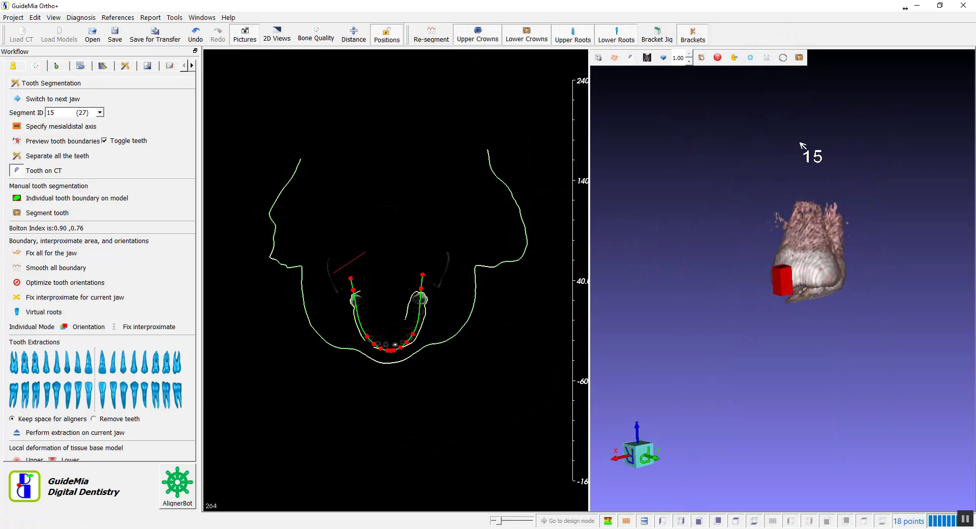
Step: Trim the leftover fragments around tooth 15 with a closed outline around the crown and roots from another side
mouse_move(775, 243)
mouse_down()
mouse_move(785, 224)
mouse_move(842, 229)
mouse_move(842, 292)
mouse_move(773, 279)
mouse_up()
drag(900, 306, 659, 288)
mouse_move(767, 242)
mouse_down()
mouse_move(821, 186)
mouse_move(830, 264)
mouse_up()
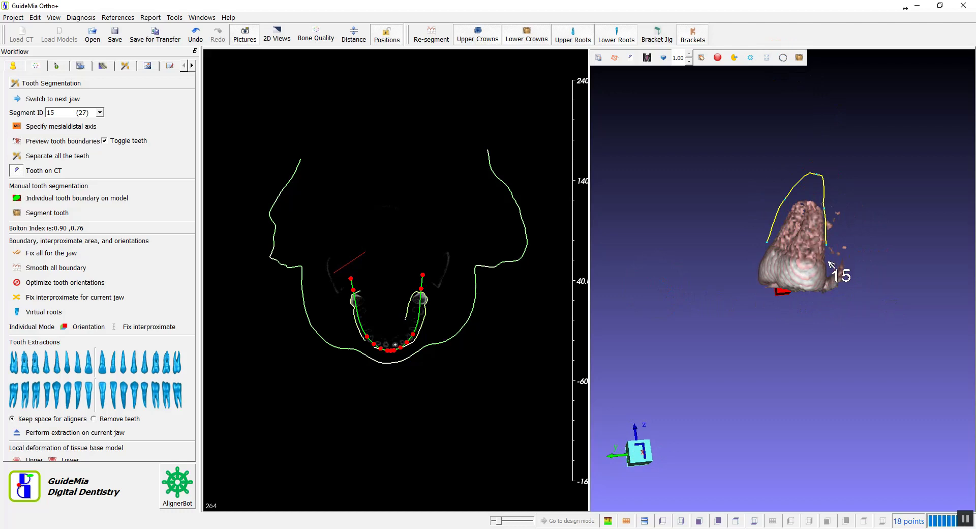
mouse_move(807, 313)
mouse_down()
mouse_move(776, 277)
mouse_move(767, 243)
mouse_up()
Step: Crop the remaining upper molars through tooth 3 and complete the upper jaw's CT tooth segmentations
drag(927, 292, 712, 274)
mouse_move(707, 254)
mouse_down()
mouse_move(722, 203)
mouse_move(790, 239)
mouse_move(642, 267)
mouse_up()
drag(834, 312, 811, 72)
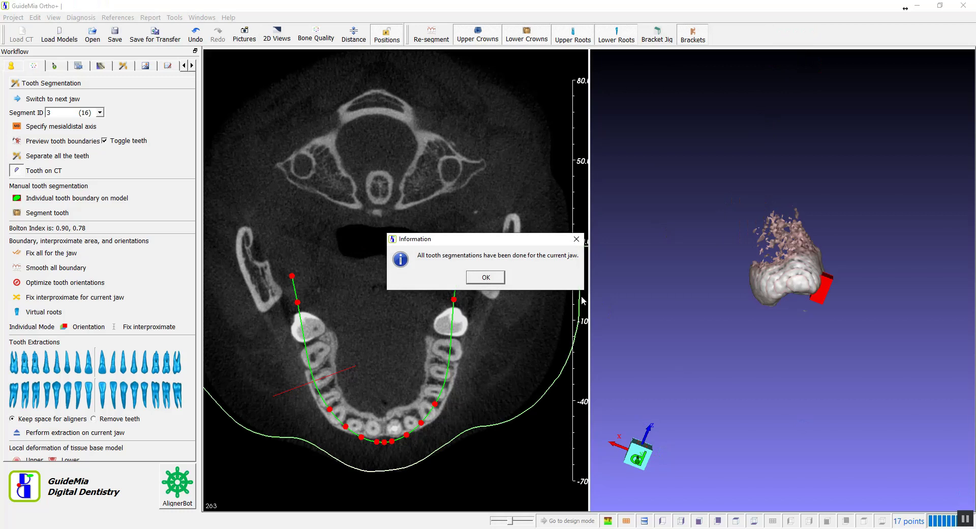
click(486, 278)
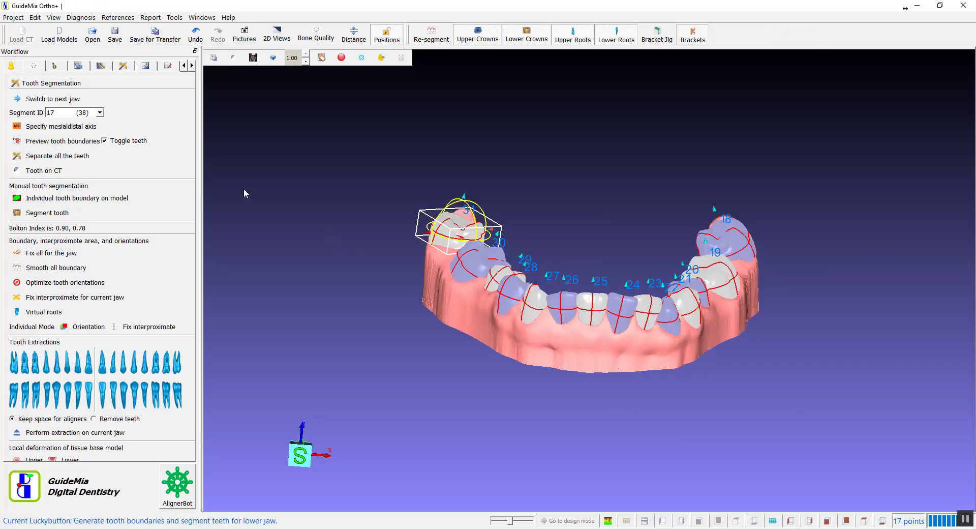
Step: Start planning the final positions with both the upper and lower arch curves shown and the lower crowns hidden
click(62, 66)
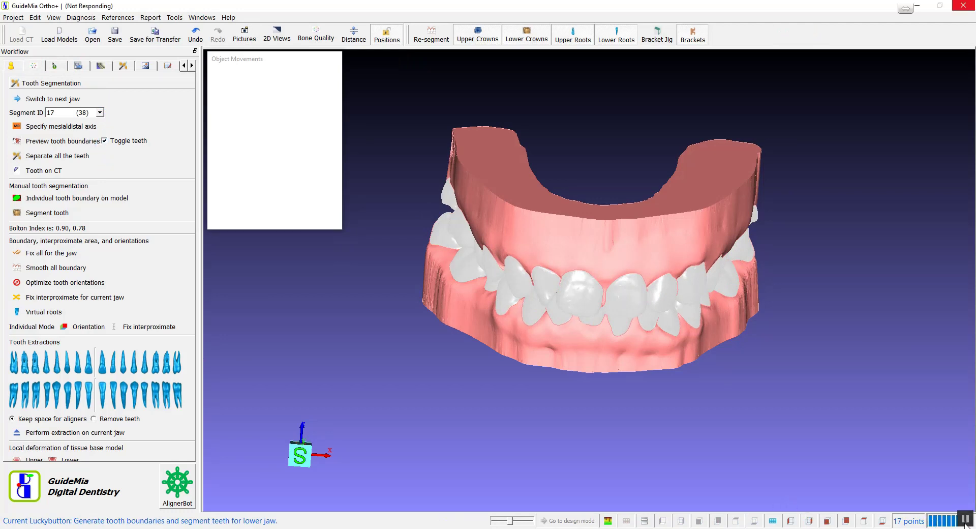
click(17, 144)
click(18, 168)
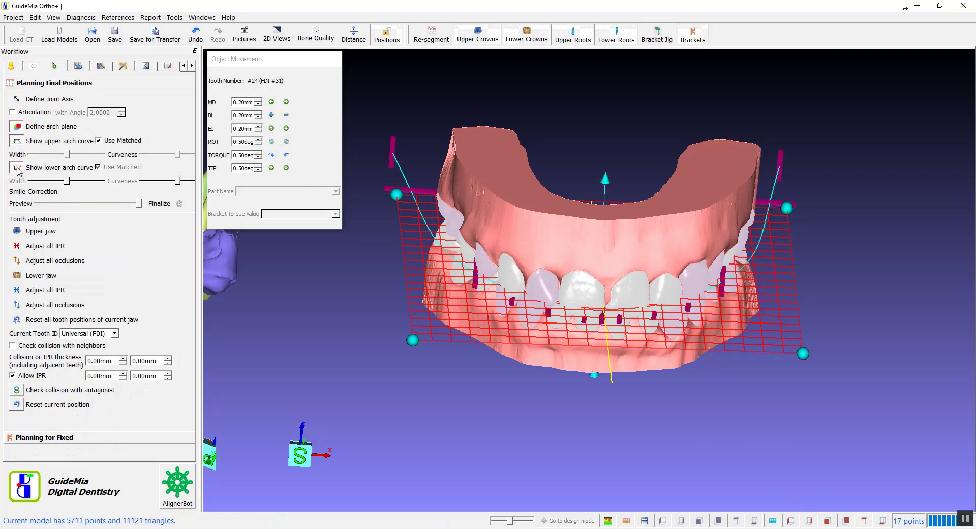
drag(398, 244, 492, 269)
drag(723, 425, 723, 181)
click(527, 36)
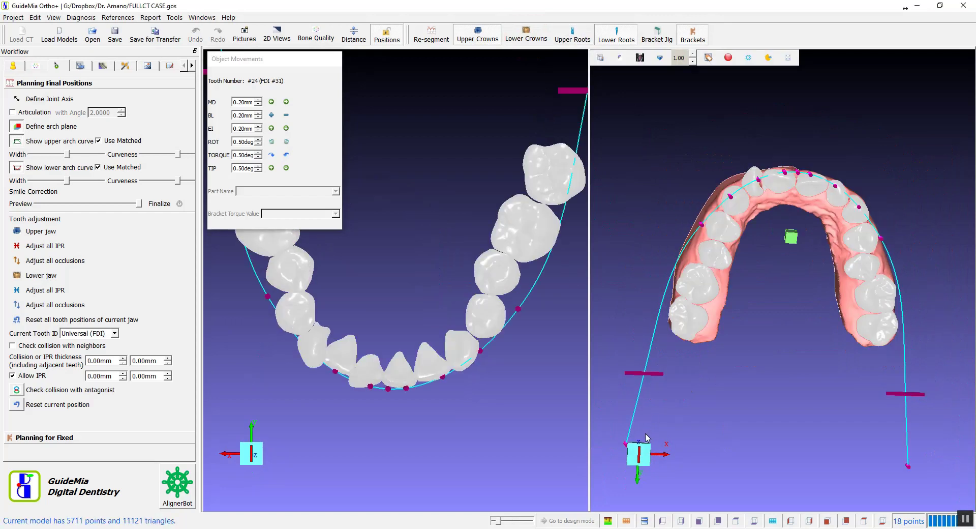
Step: Reshape the upper arch curve by moving its front and side points and both posterior ends to follow the teeth
drag(724, 421, 726, 386)
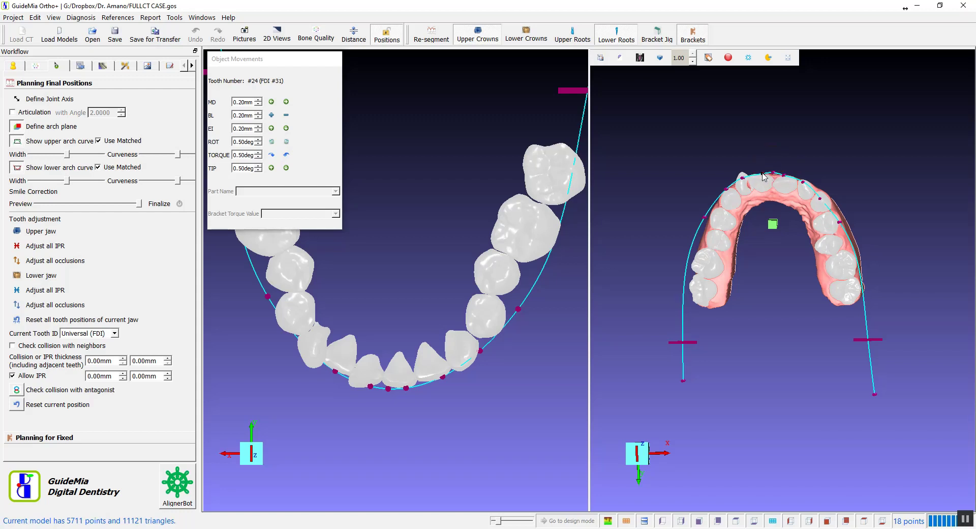
click(784, 174)
mouse_move(843, 200)
mouse_down()
mouse_move(859, 178)
mouse_move(811, 179)
mouse_move(827, 193)
mouse_up()
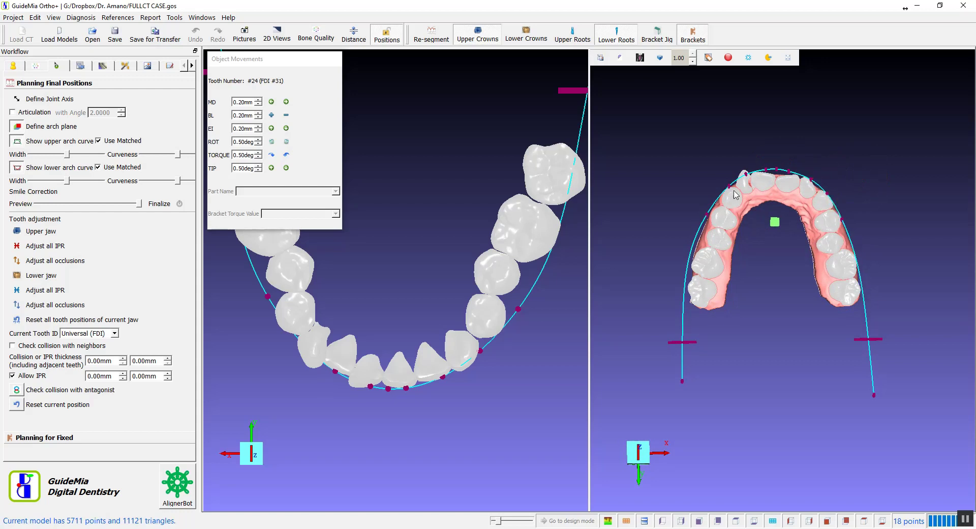
drag(683, 382, 689, 377)
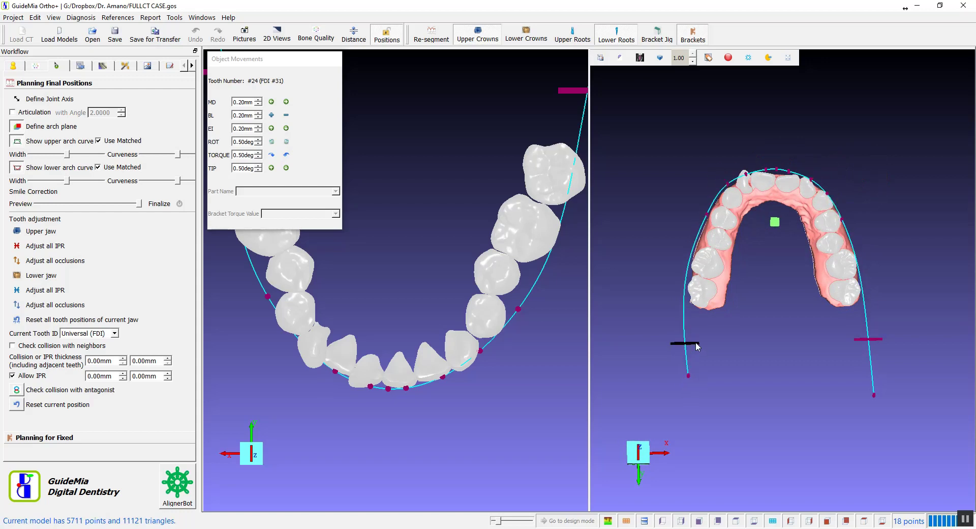
drag(874, 395, 866, 393)
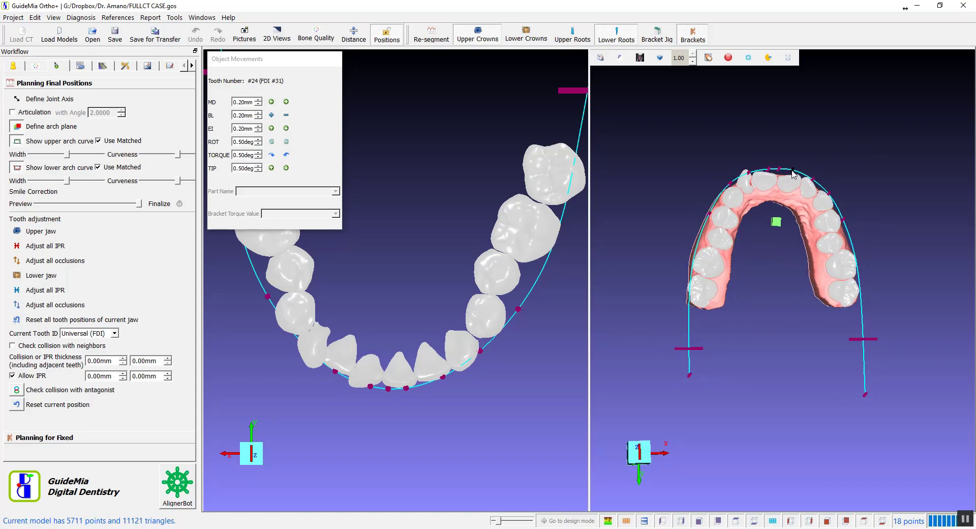
drag(771, 218, 750, 217)
drag(770, 169, 769, 167)
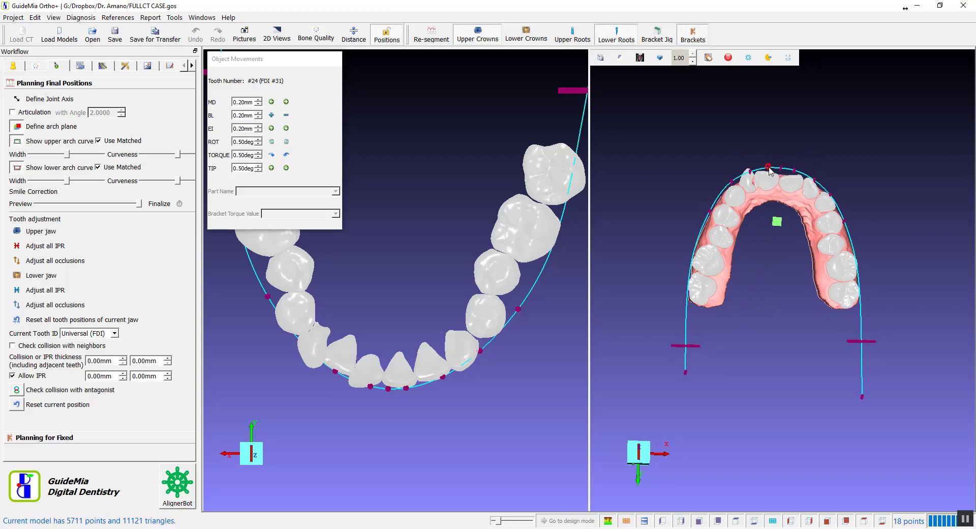
Step: Reshape the lower arch curve around the front teeth and along both sides to follow the lower crowns
drag(558, 383, 514, 216)
drag(363, 297, 358, 302)
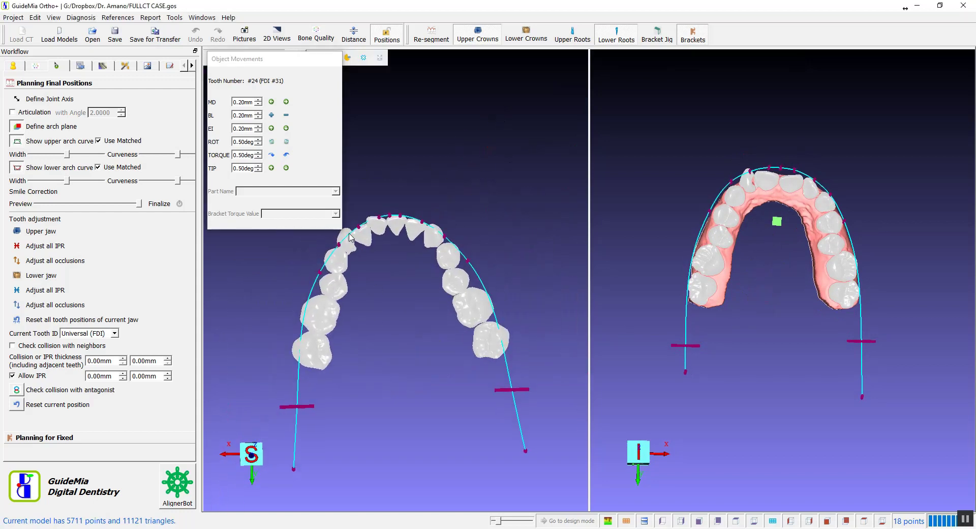
mouse_move(351, 234)
mouse_down()
mouse_move(339, 235)
mouse_move(355, 220)
mouse_up()
drag(422, 218, 360, 268)
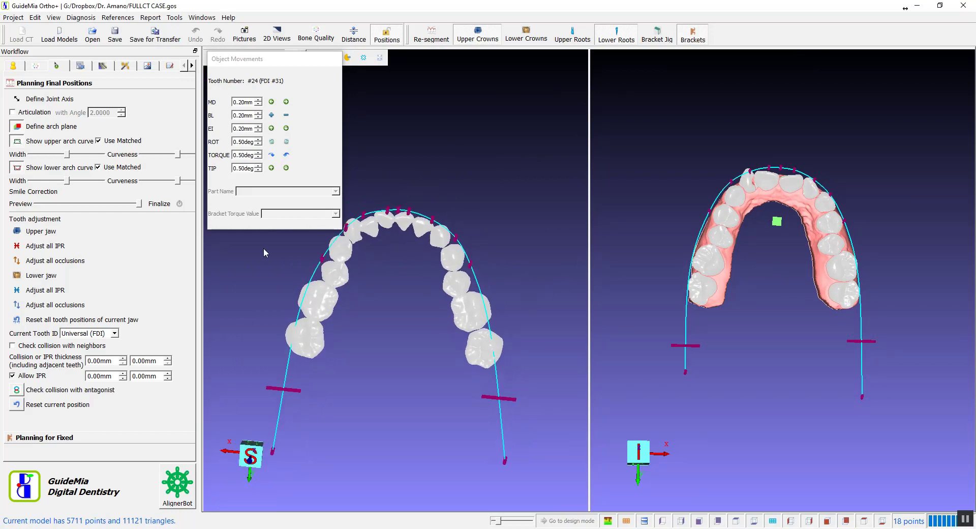
drag(513, 400, 512, 399)
Step: Refine the front and the premolar-region points on both sides of the upper arch curve
mouse_move(749, 375)
mouse_down()
mouse_move(764, 375)
mouse_move(754, 375)
mouse_up()
click(758, 169)
drag(732, 182, 703, 225)
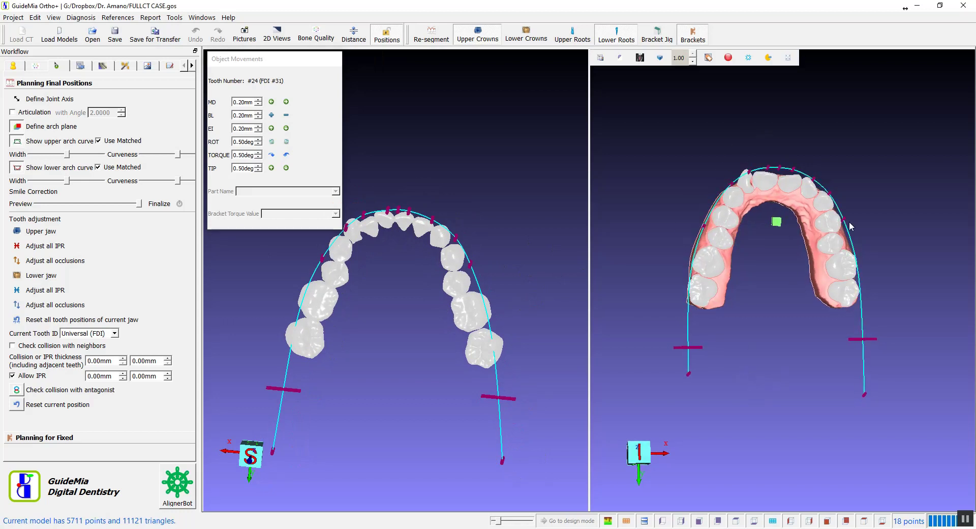
drag(844, 219, 837, 223)
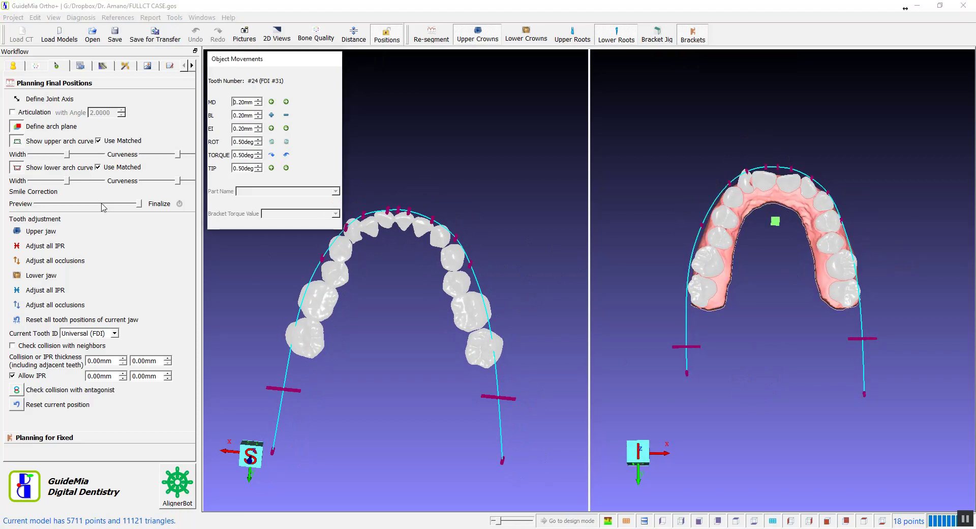
Step: Preview a partial smile correction along the arch curves and finalize the corrected tooth positions
drag(139, 204, 100, 204)
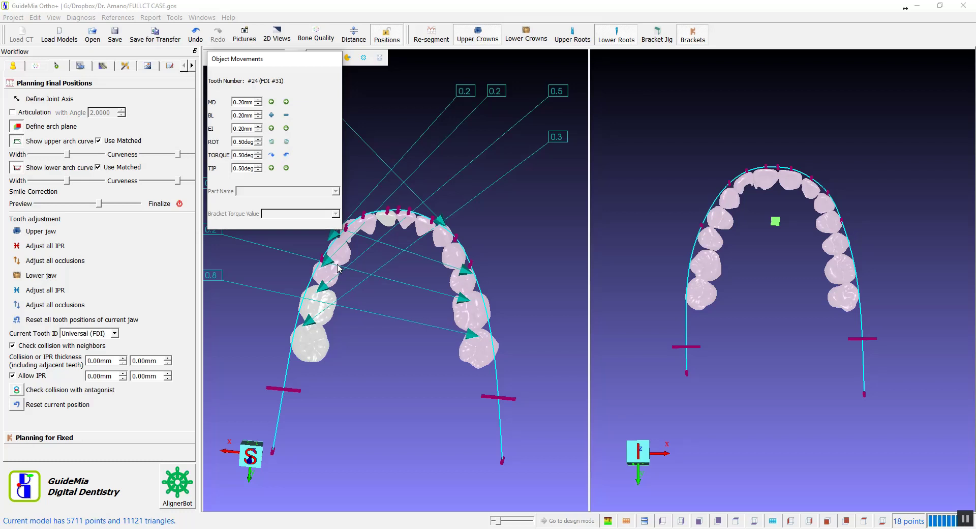
click(525, 220)
click(182, 204)
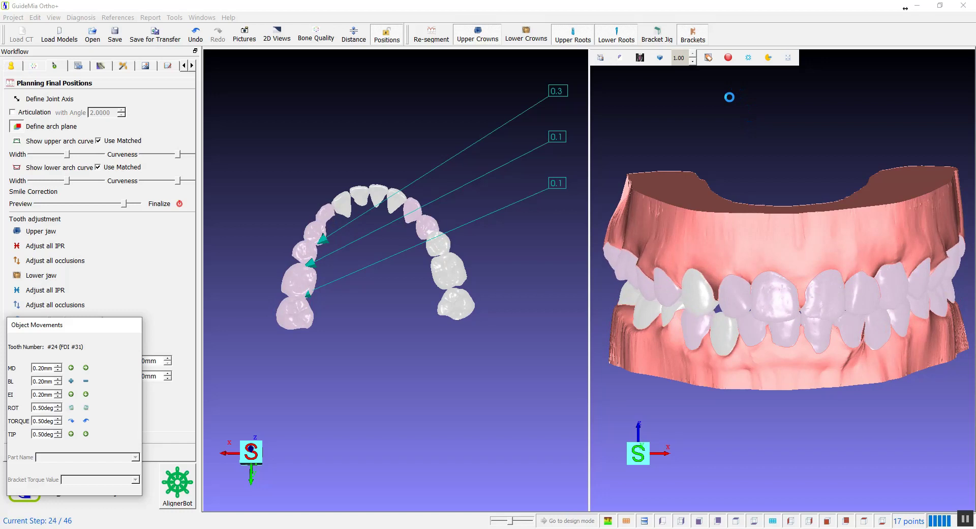
drag(712, 135, 736, 129)
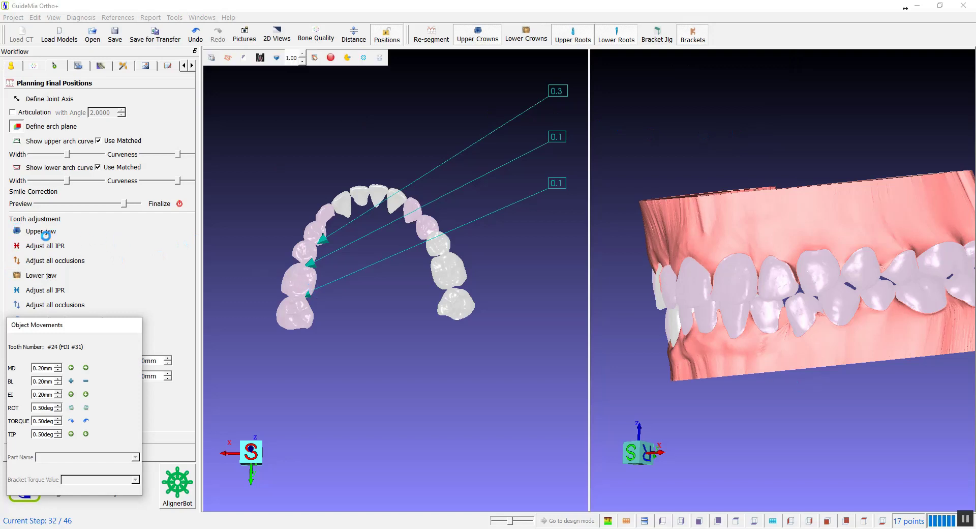
Step: Start adjusting the upper jaw teeth and shift tooth 6 slightly outward from the occlusal side
click(16, 232)
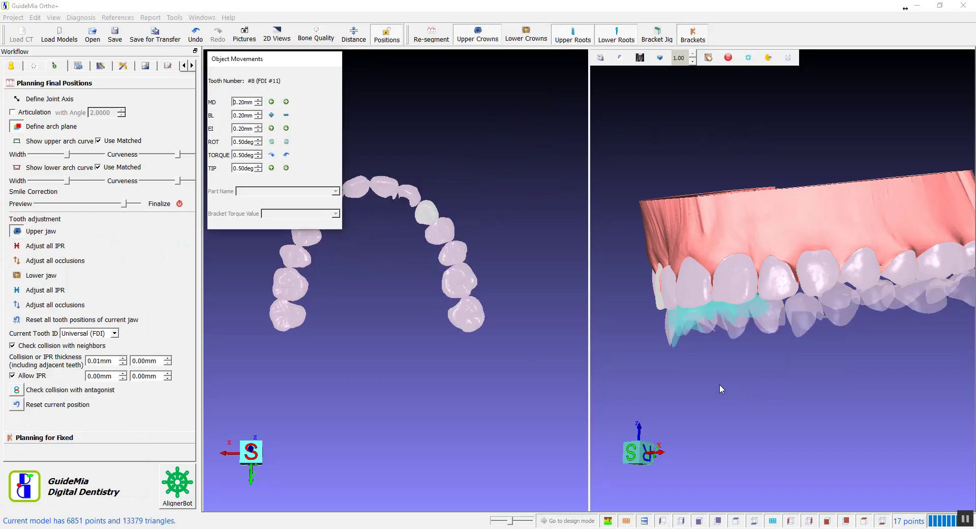
drag(772, 420, 801, 236)
drag(768, 351, 786, 314)
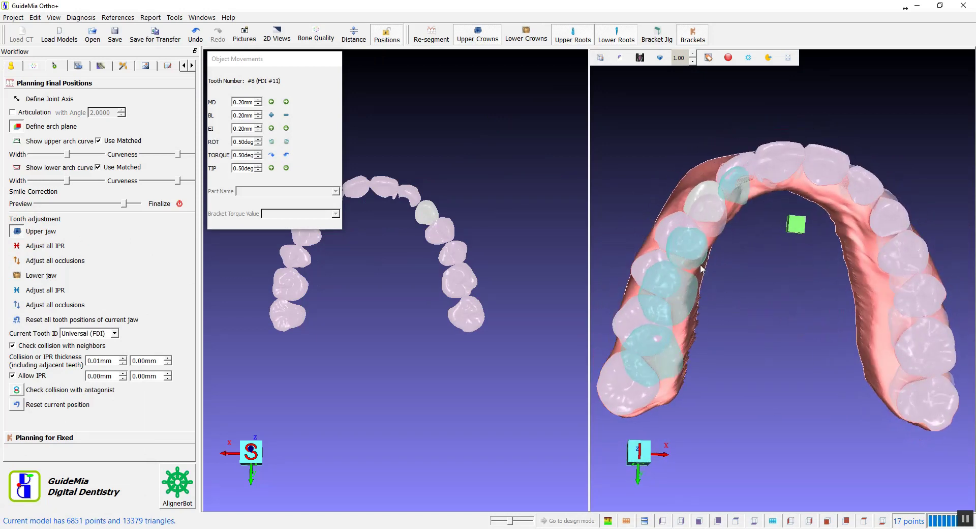
click(702, 192)
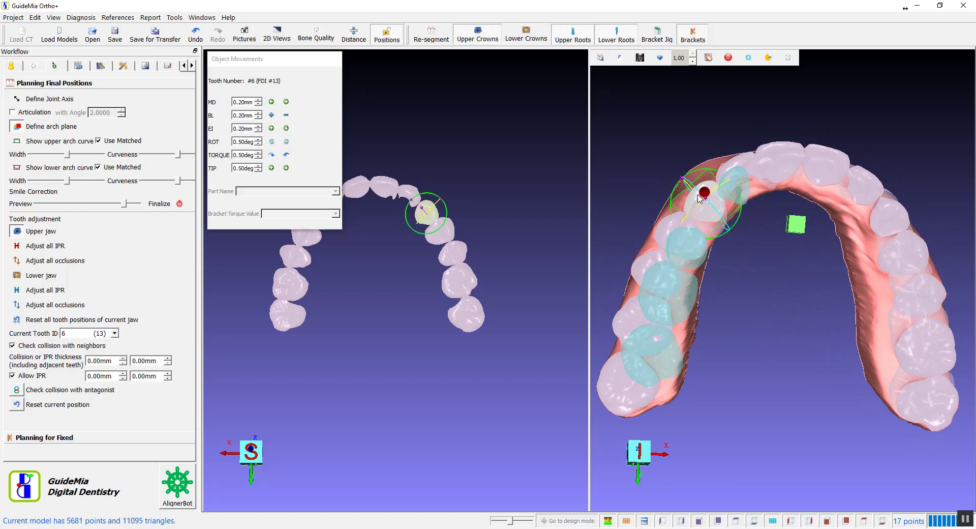
drag(696, 195, 695, 195)
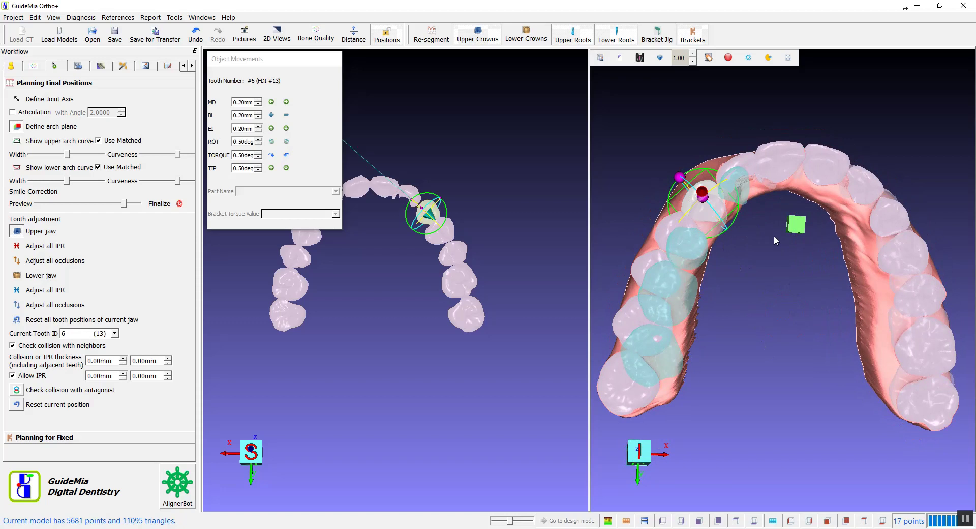
middle_drag(777, 263, 759, 281)
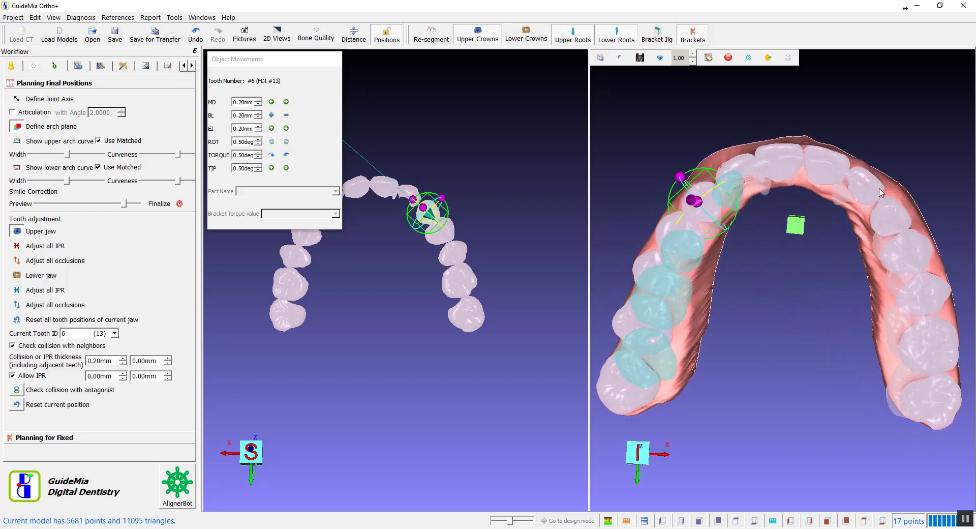
Step: Shift tooth 11 slightly outward and move the Object Movements window clear of the lower arch view
click(899, 214)
drag(916, 195, 919, 194)
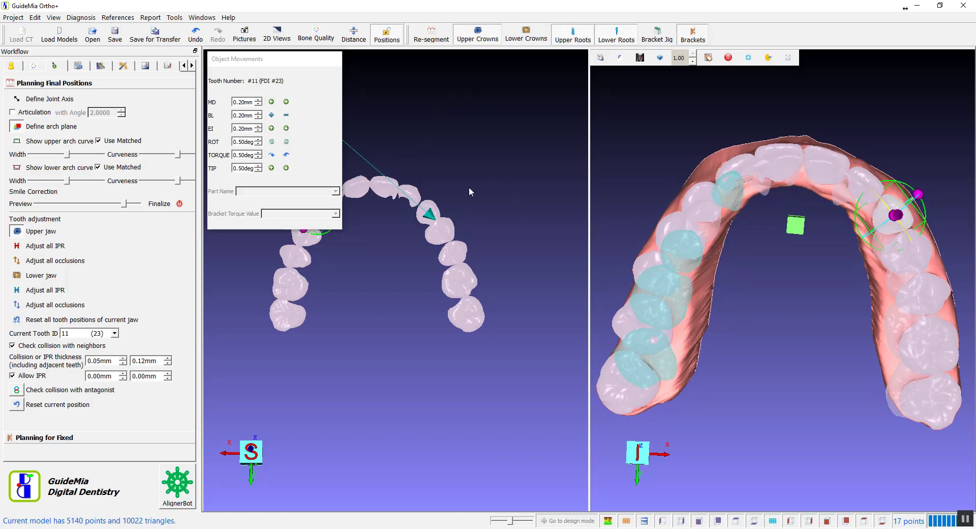
click(460, 202)
drag(278, 58, 174, 100)
Step: Hide the tooth-extracted upper jaw model and fine-tune the position of tooth 11 among the exposed crowns
drag(443, 131, 441, 285)
drag(843, 291, 849, 232)
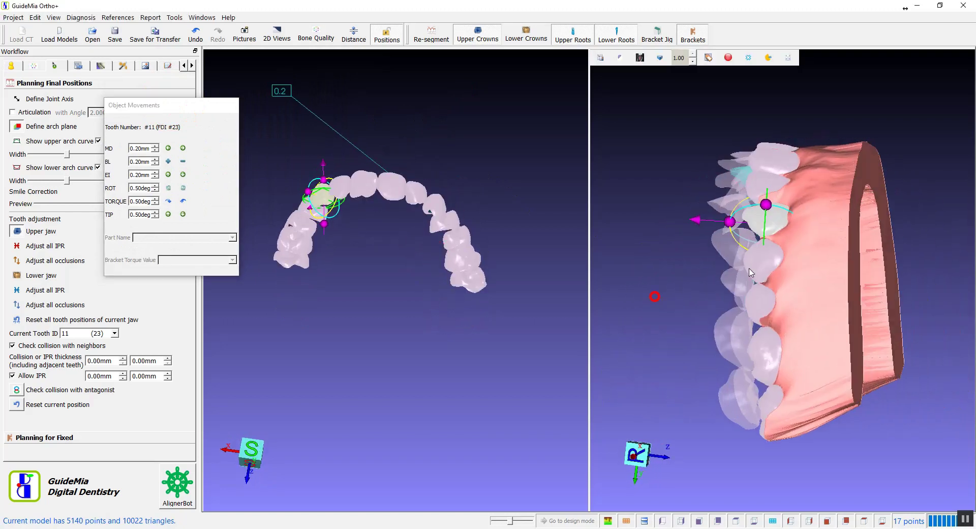
right_click(850, 232)
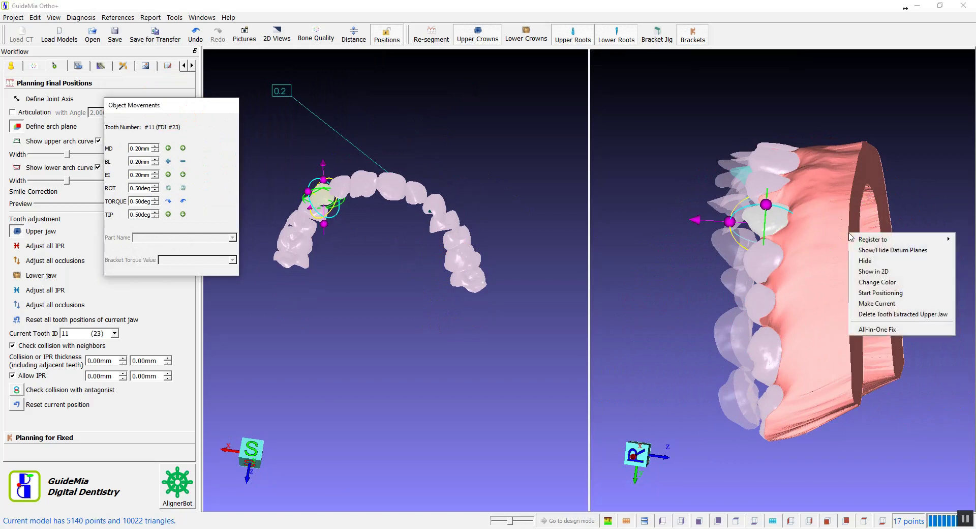
click(868, 262)
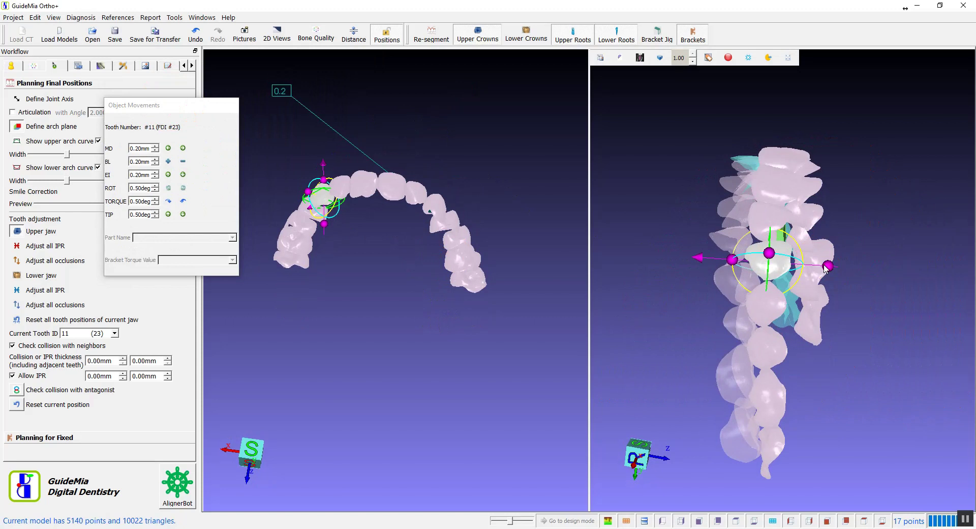
drag(669, 239, 928, 251)
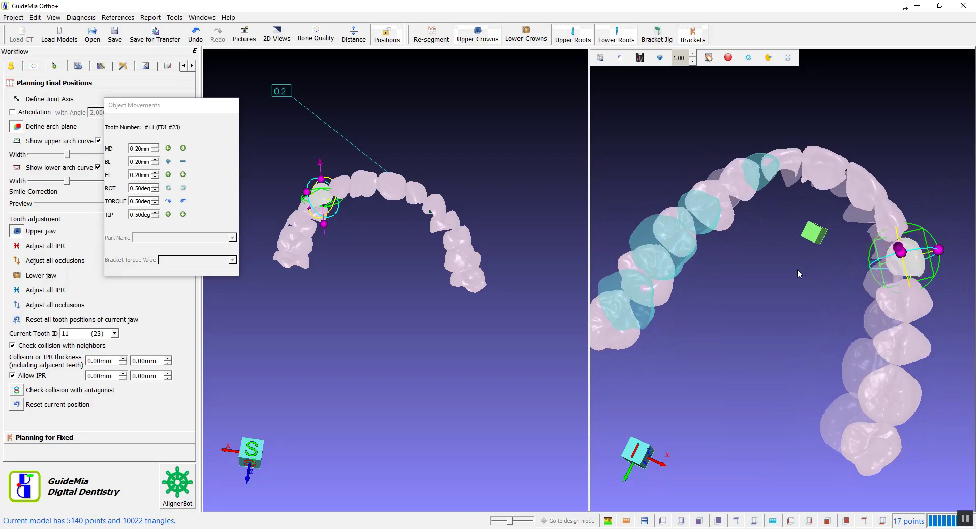
Step: Show the occlusion distance map on the upper jaw teeth
drag(834, 218, 840, 197)
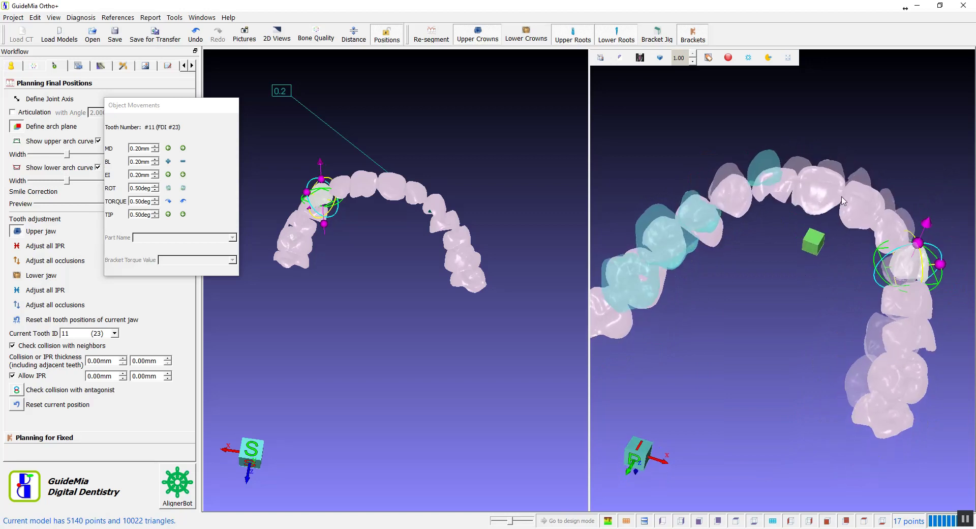
right_click(489, 181)
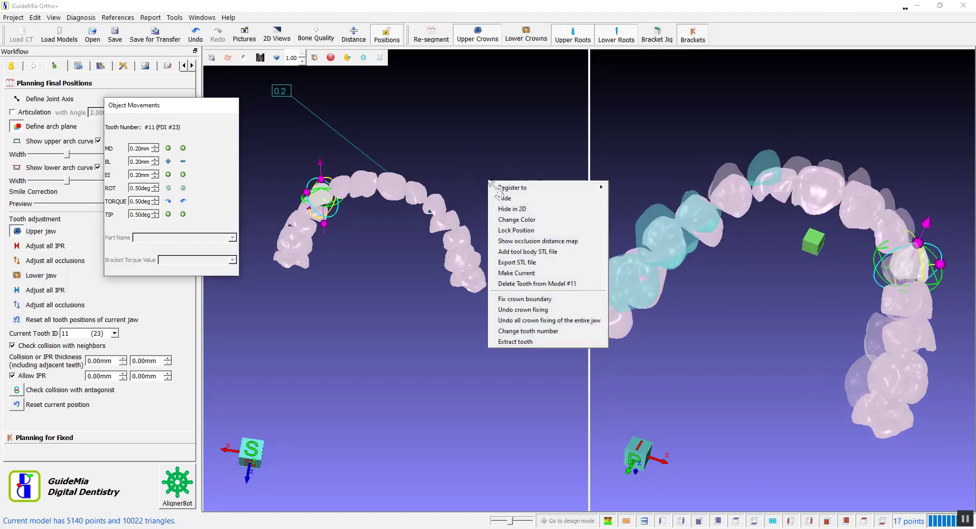
click(548, 244)
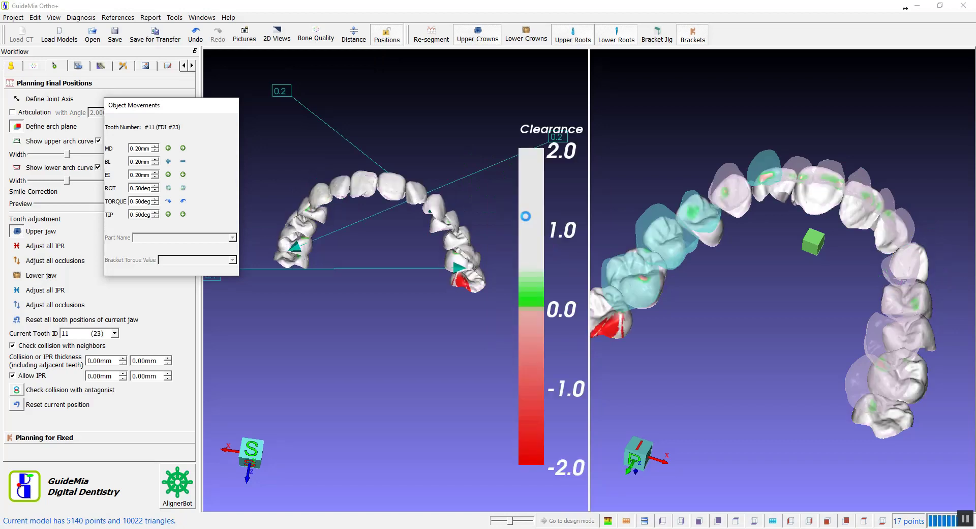
Step: Fine-tune the height and buccolingual position of upper tooth 4 against the opposing teeth using the occlusion distance map
drag(446, 124, 407, 264)
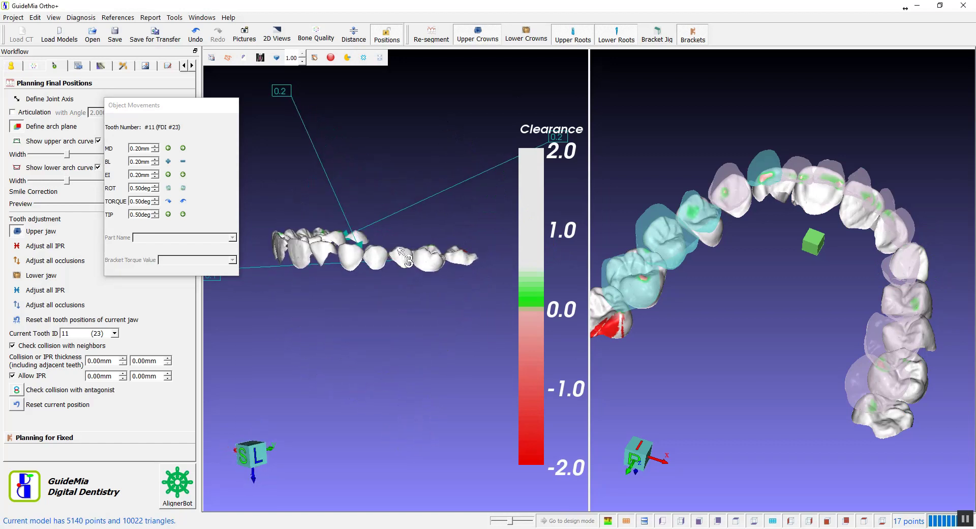
click(401, 256)
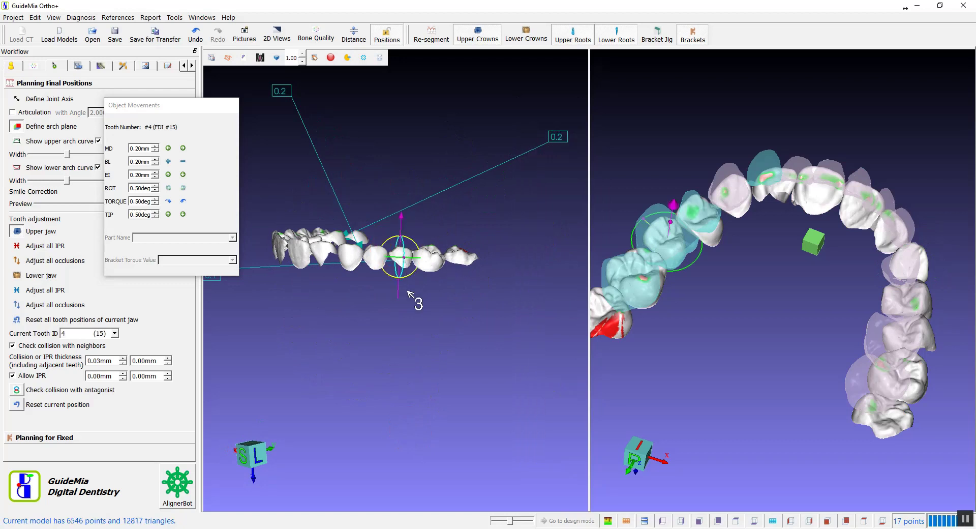
drag(435, 311, 436, 367)
drag(645, 382, 892, 397)
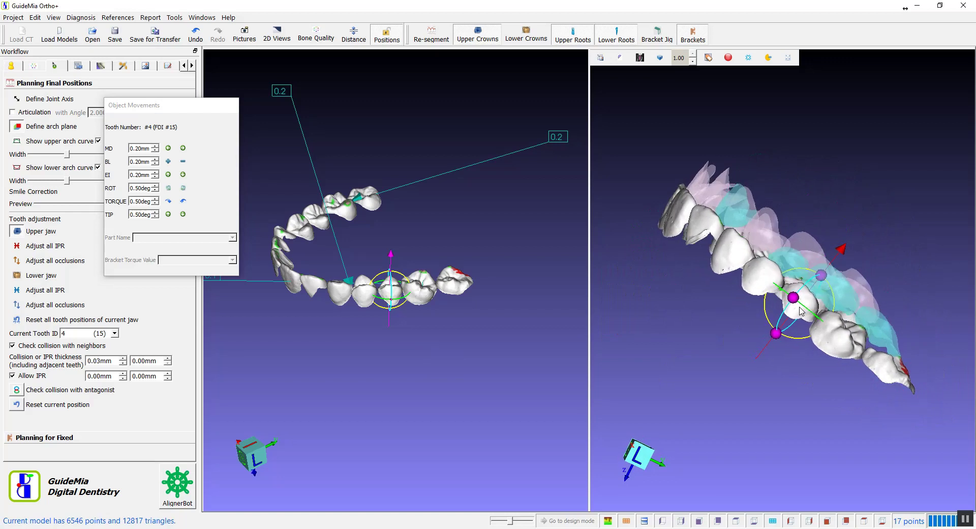
drag(512, 251, 514, 357)
right_drag(515, 357, 470, 194)
middle_drag(472, 271, 485, 153)
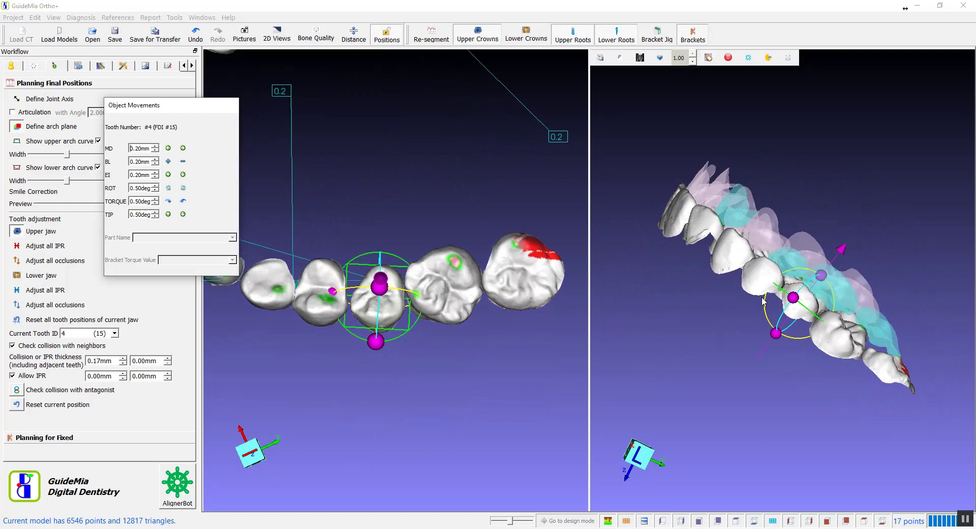
drag(792, 316, 793, 314)
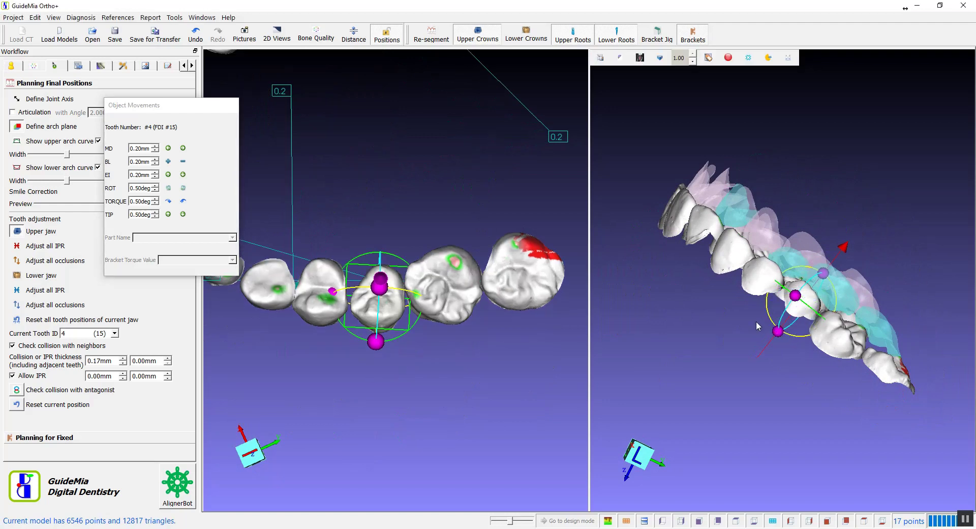
drag(389, 311, 388, 314)
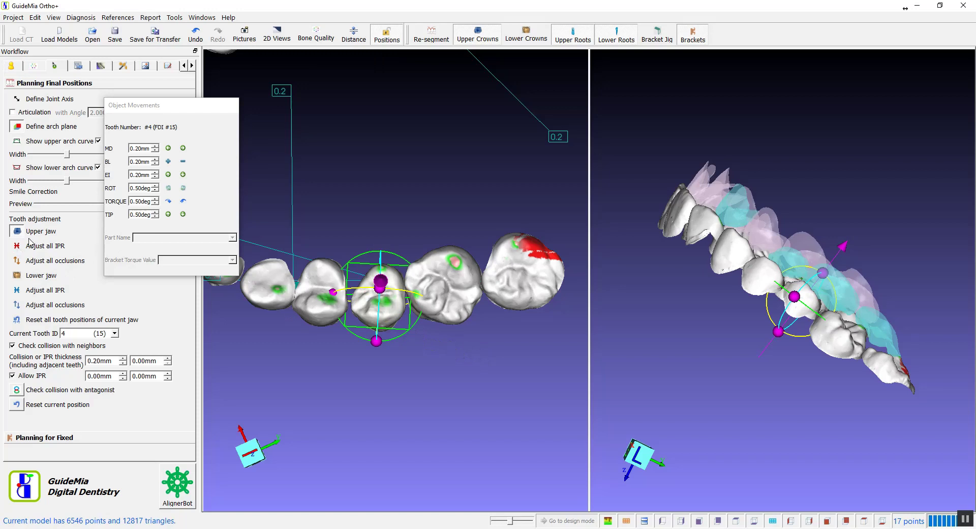
Step: Reposition the Object Movements window away from the upper arch view and adjust all IPR for the upper jaw
scroll(376, 188, down, 5)
drag(407, 232, 257, 273)
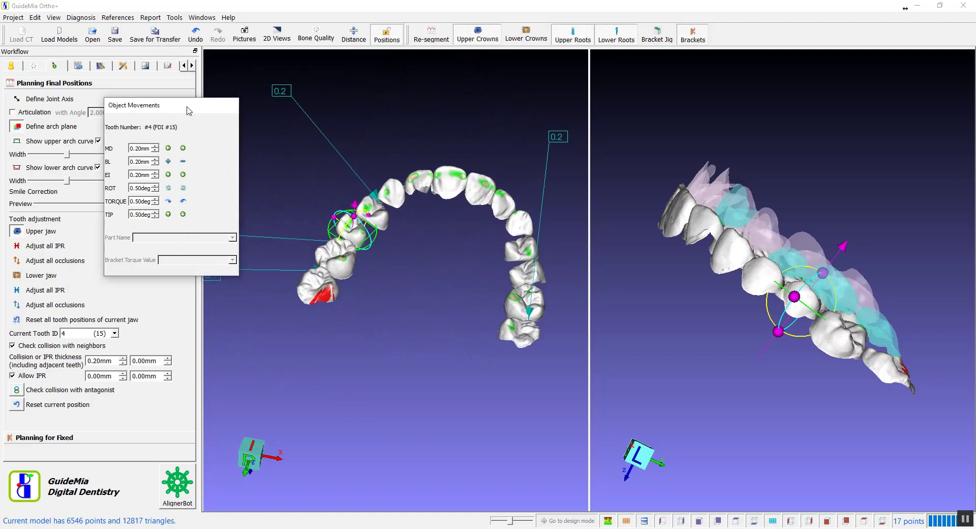
drag(189, 111, 148, 56)
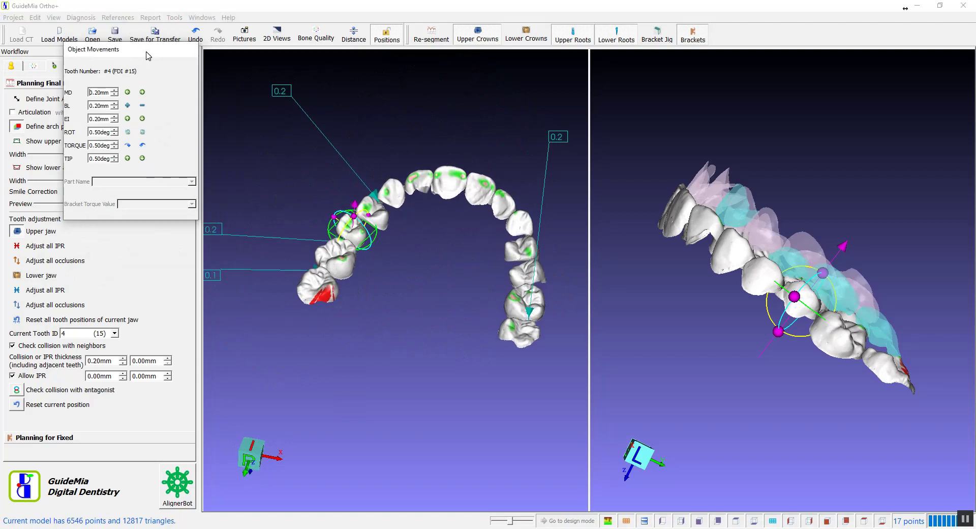
click(17, 248)
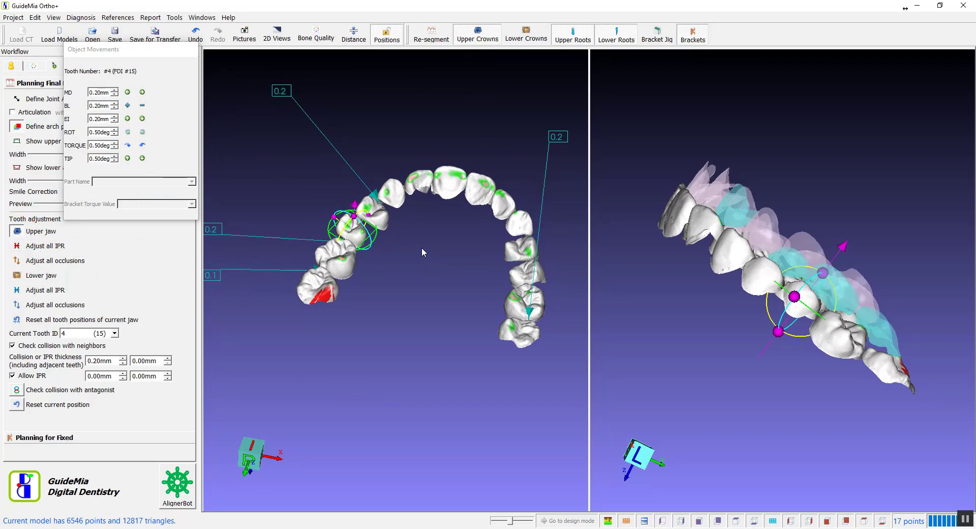
drag(440, 284, 453, 362)
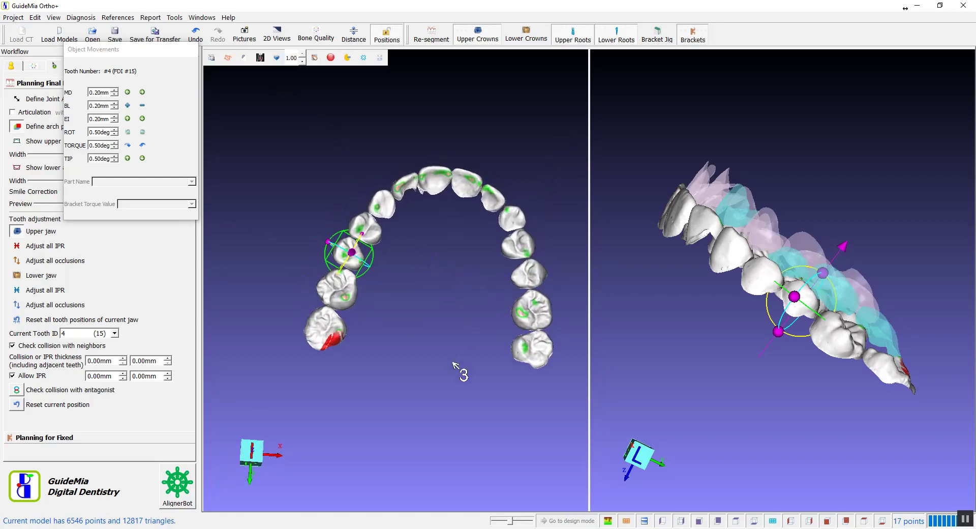
Step: Make tooth 13 current and hide the occlusion distance map on the upper teeth
click(531, 274)
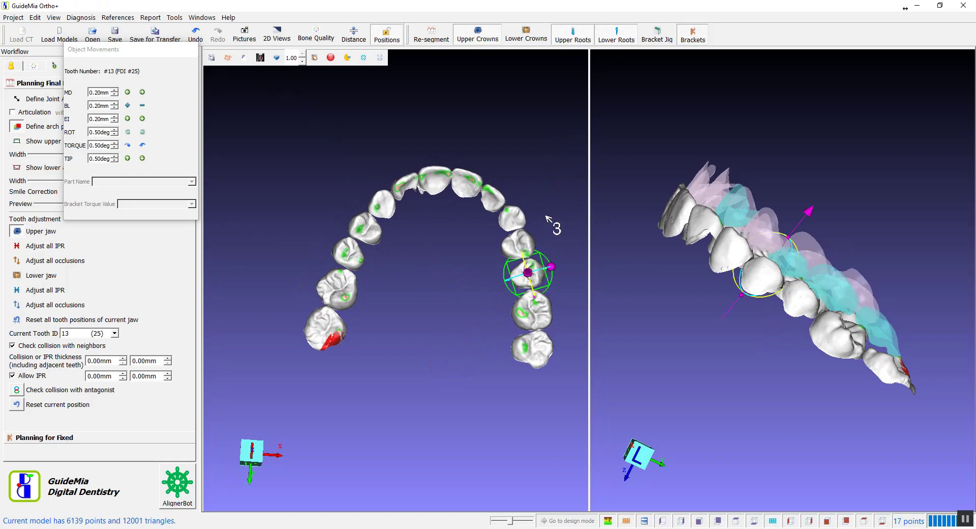
right_click(529, 167)
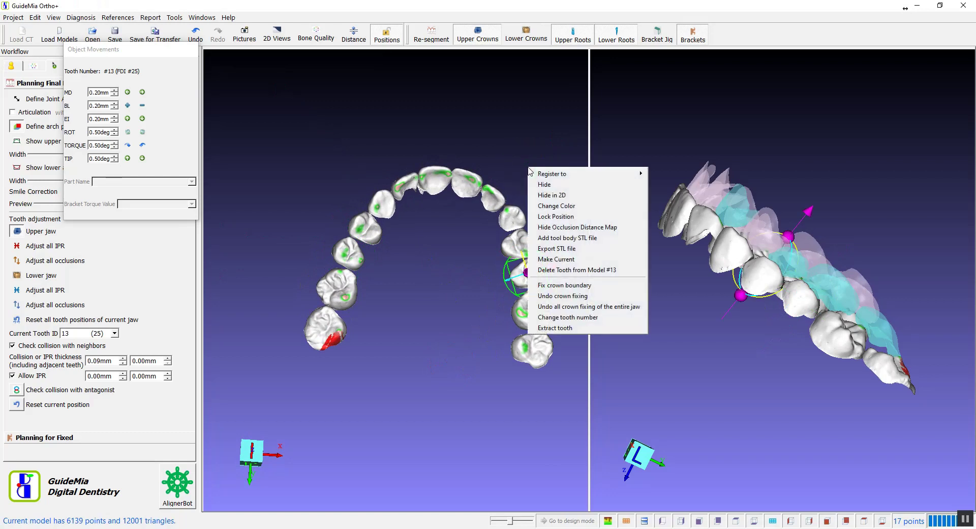
click(563, 228)
mouse_move(541, 173)
mouse_down()
mouse_move(500, 69)
mouse_move(545, 174)
mouse_up()
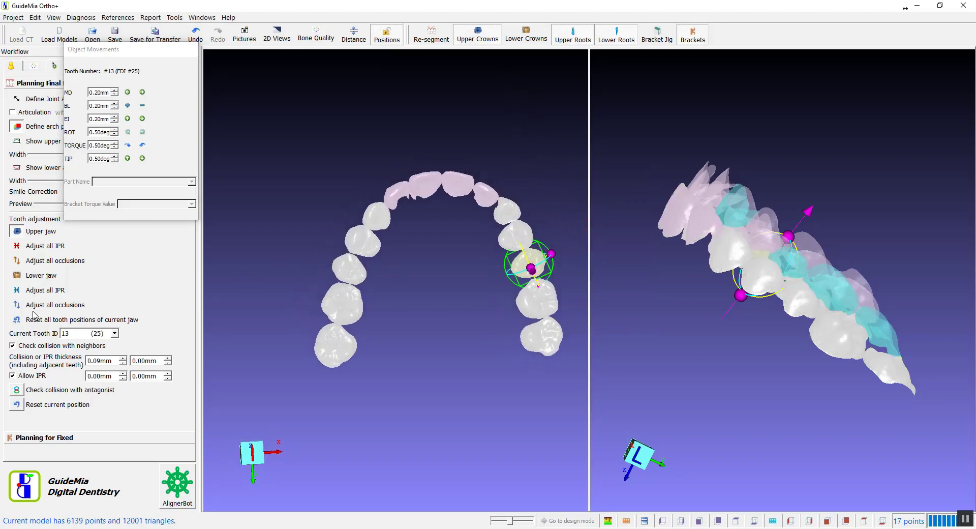
Step: Switch tooth adjustment to the lower jaw and hide the upper crowns to expose the lower arch
click(16, 276)
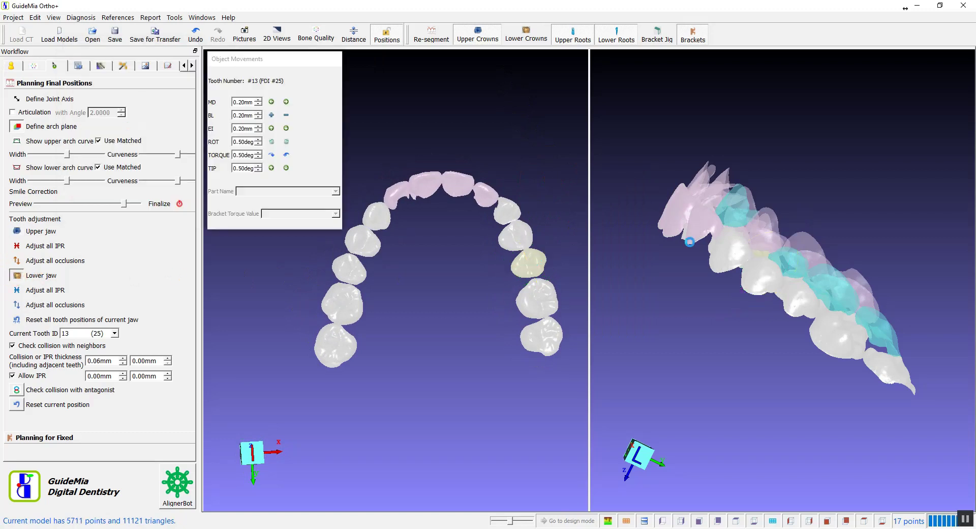
drag(696, 365, 794, 282)
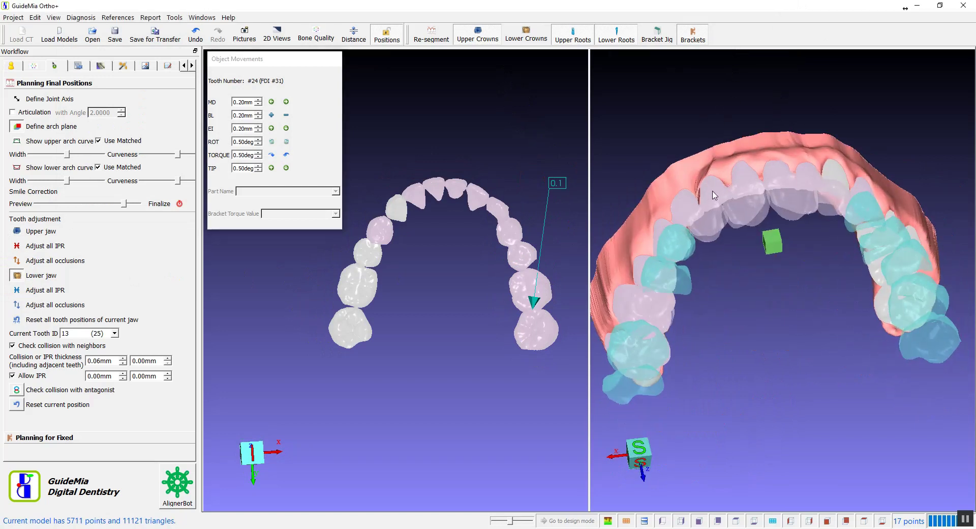
drag(715, 96, 713, 226)
click(491, 32)
drag(752, 168, 751, 127)
drag(749, 286, 782, 263)
Step: Fine-tune the positions of lower teeth 23 and 22, nudging tooth 22 slightly in the occlusal direction
click(783, 272)
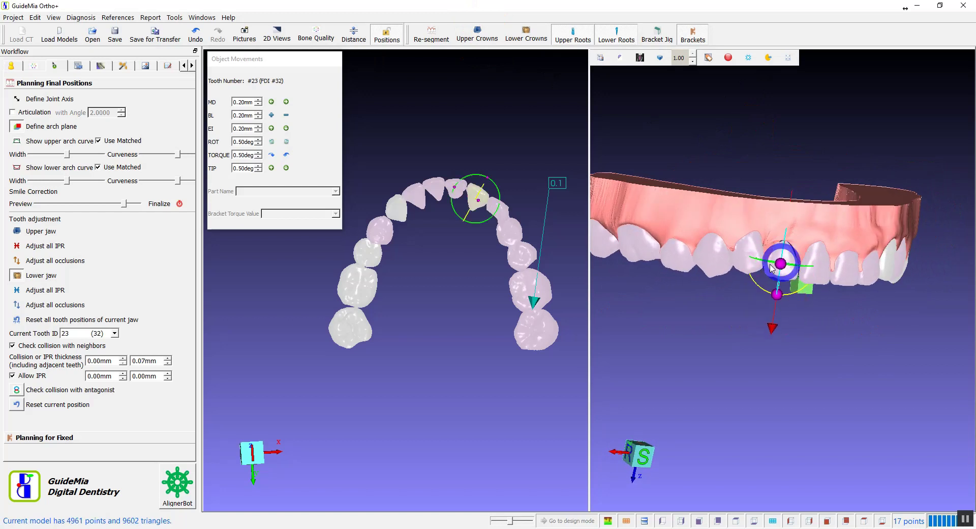
click(751, 250)
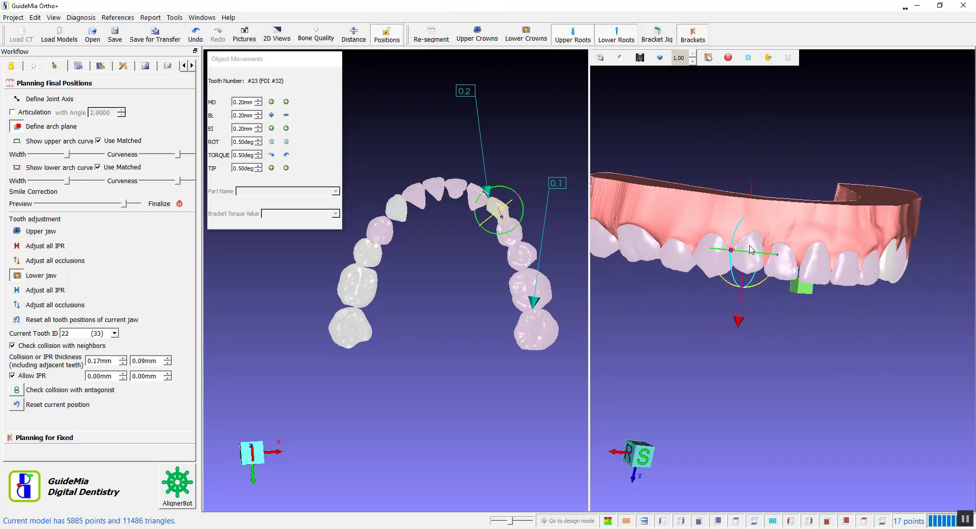
drag(750, 247, 752, 250)
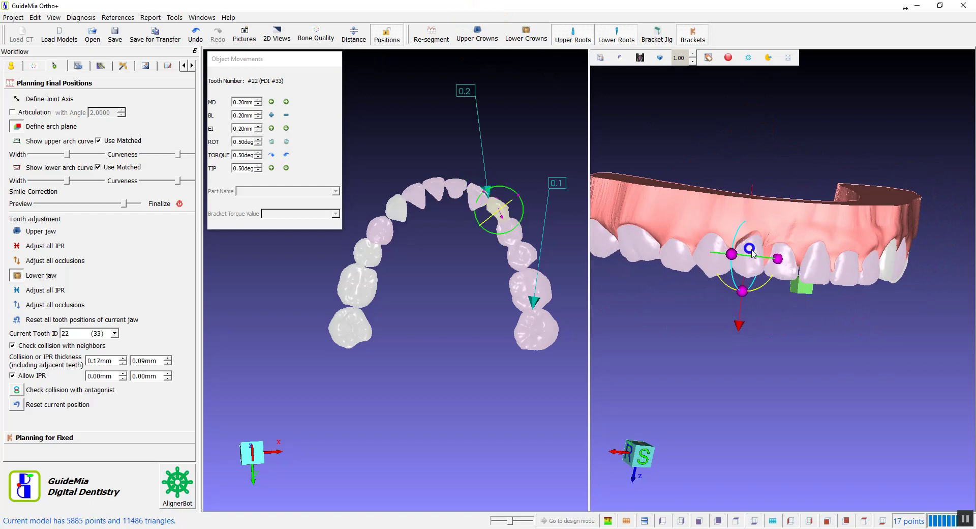
middle_drag(886, 368, 771, 348)
Step: Fine-tune the positions of lower teeth 27 and 26, checking them from the front and occlusal sides
click(795, 243)
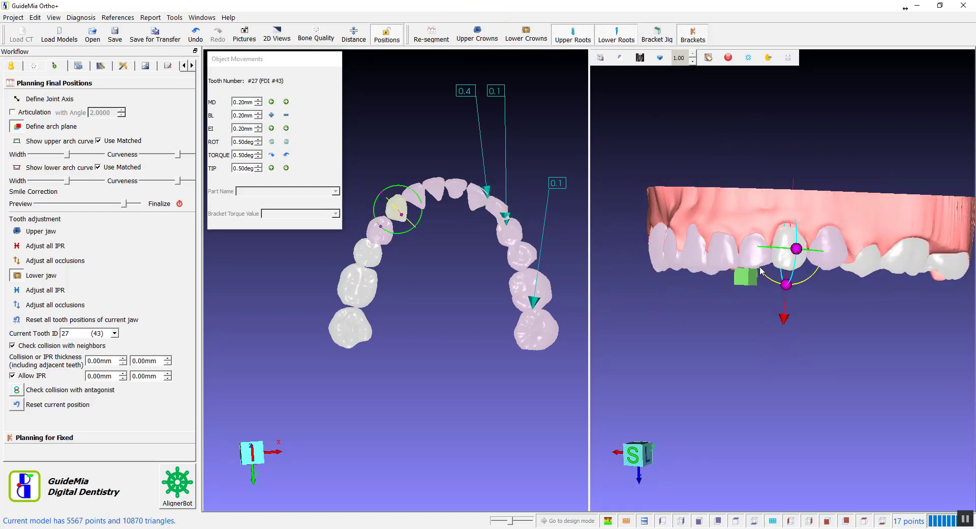
middle_drag(793, 379, 769, 182)
click(798, 249)
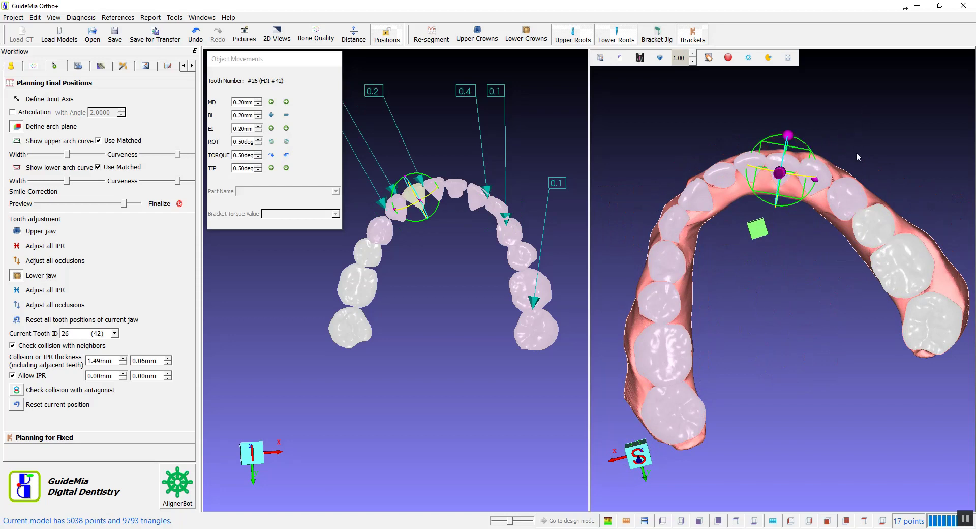
middle_drag(860, 193, 845, 304)
drag(763, 318, 763, 319)
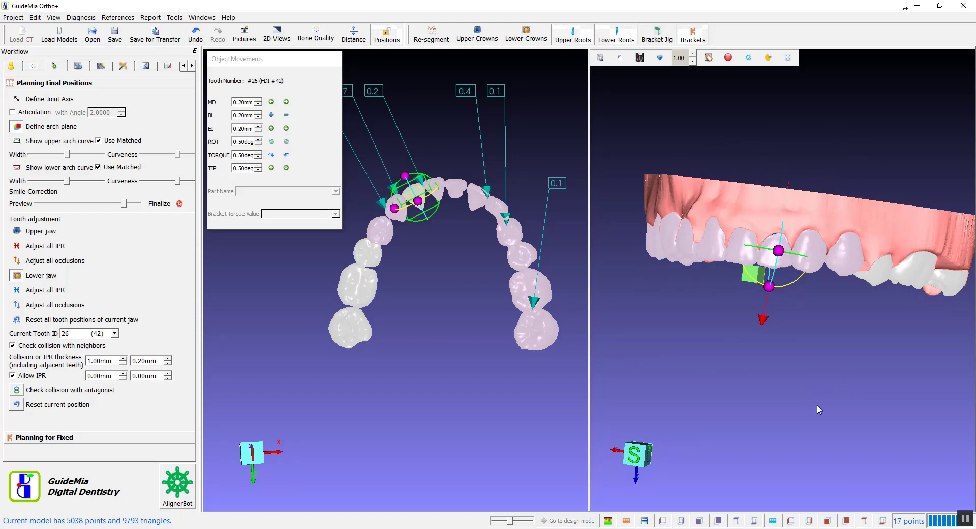
middle_drag(902, 339, 839, 142)
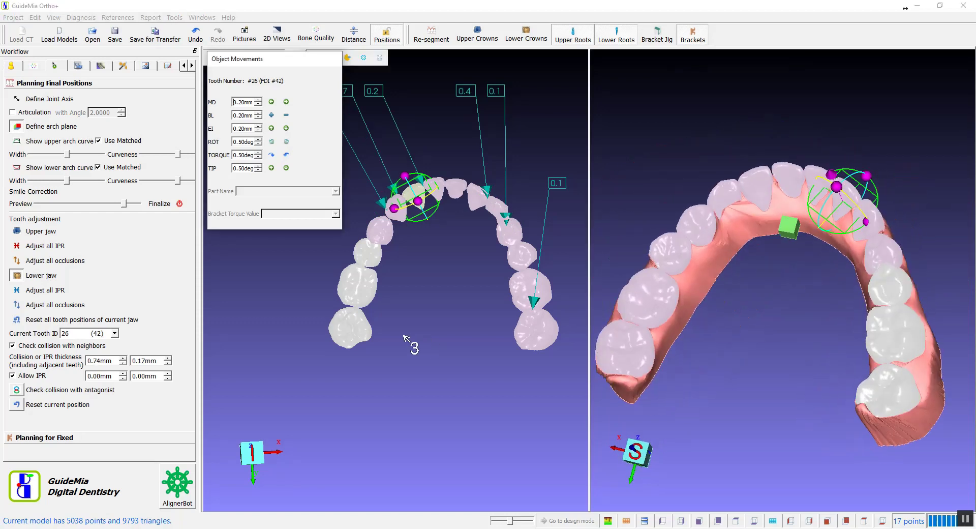
Step: Adjust all IPR for the lower jaw to resolve collisions between neighboring teeth
middle_drag(376, 389, 427, 290)
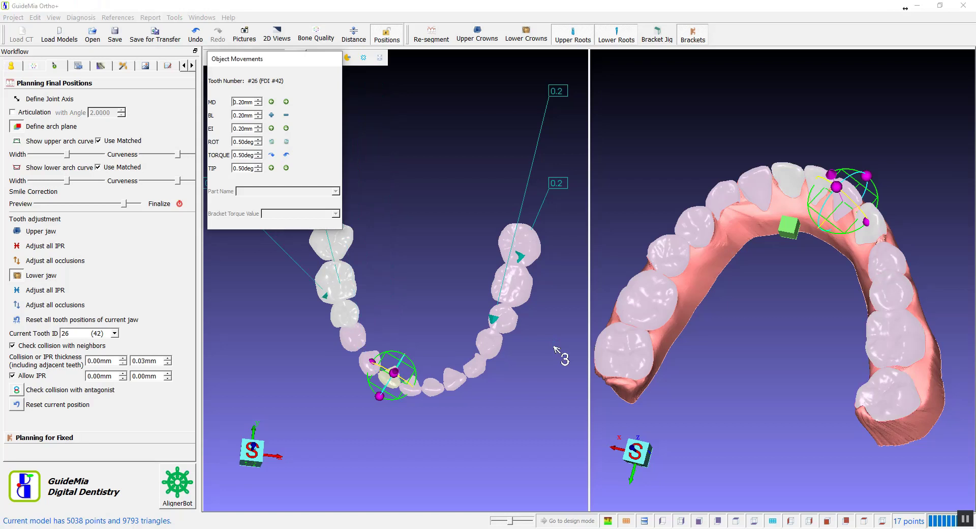
drag(690, 121, 708, 268)
drag(468, 450, 476, 459)
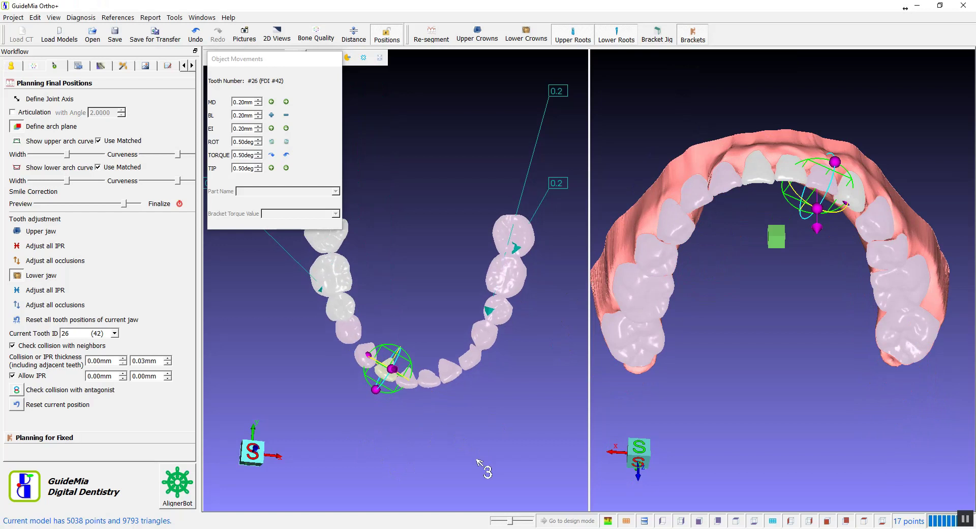
click(16, 289)
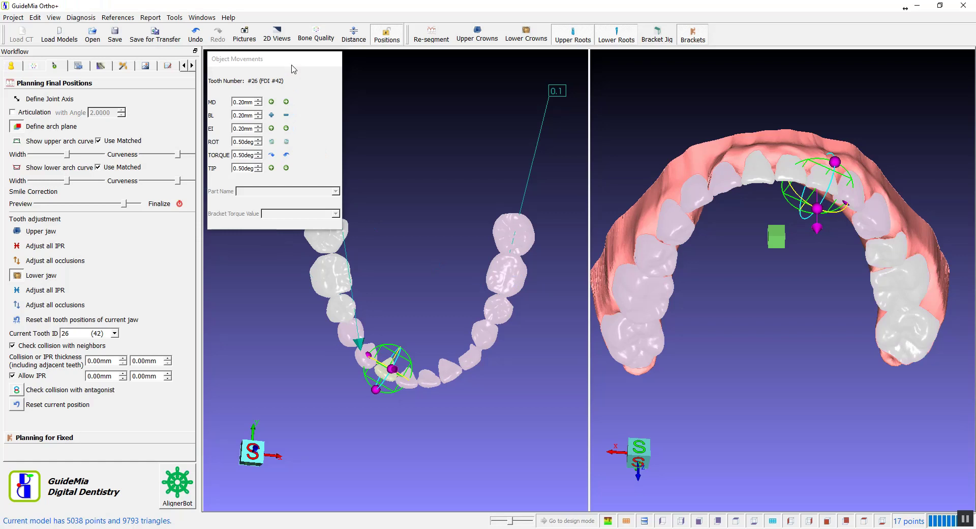
Step: Show the occlusion distance map on the lower jaw teeth
right_click(515, 284)
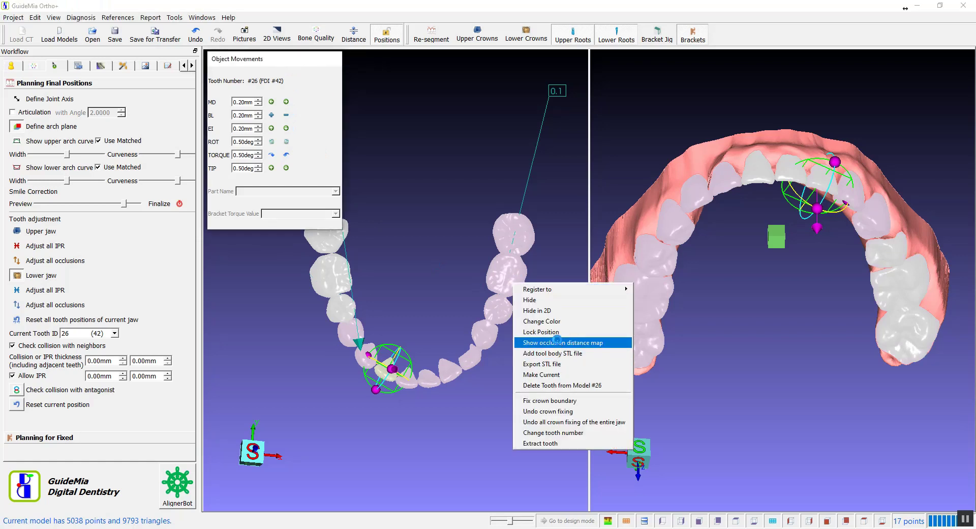
click(557, 342)
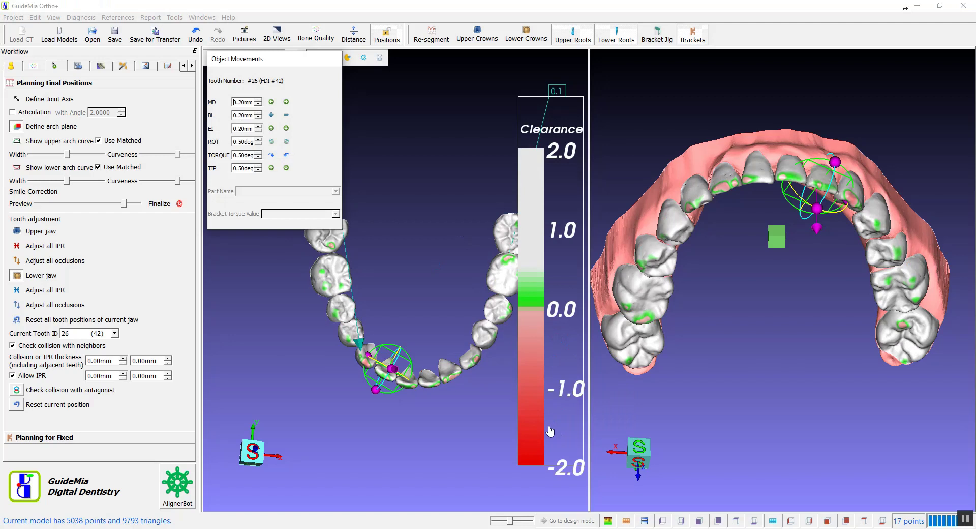
drag(524, 443, 394, 283)
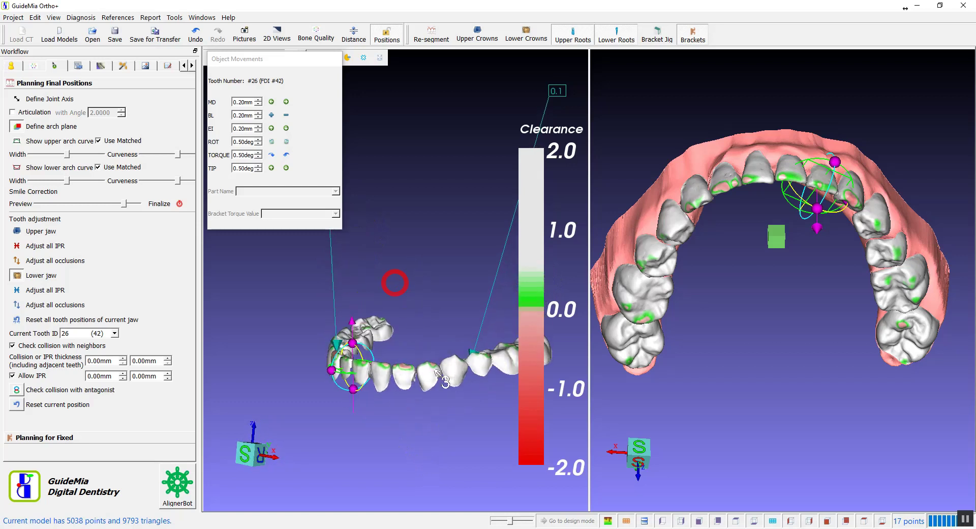
Step: Fine-tune the position of lower tooth 21 to clear collisions with its neighbors, checking it from the side and occlusal directions
click(453, 371)
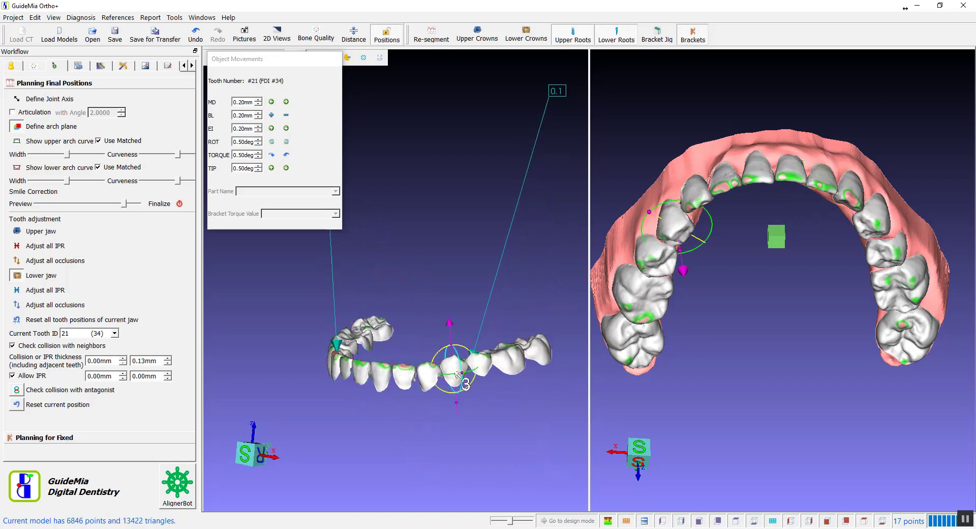
drag(456, 372, 456, 374)
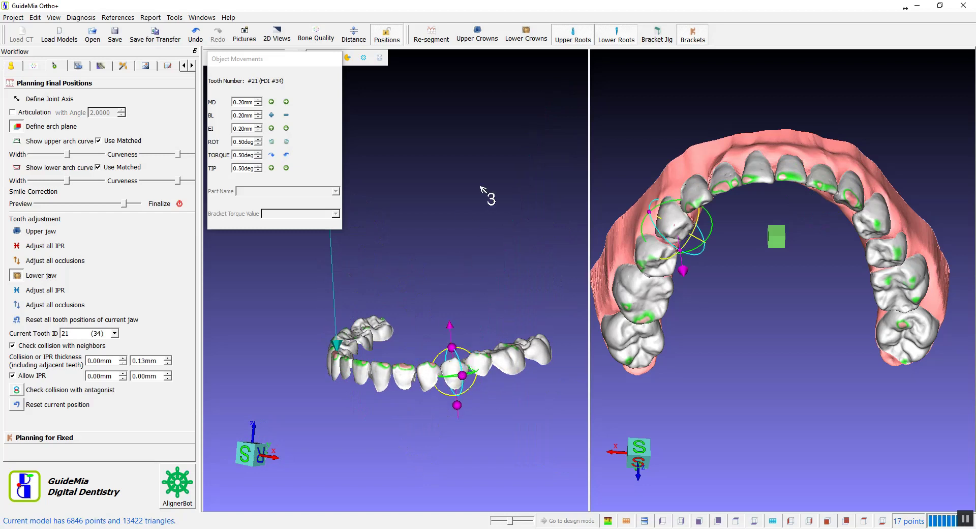
drag(488, 200, 462, 398)
drag(517, 417, 516, 430)
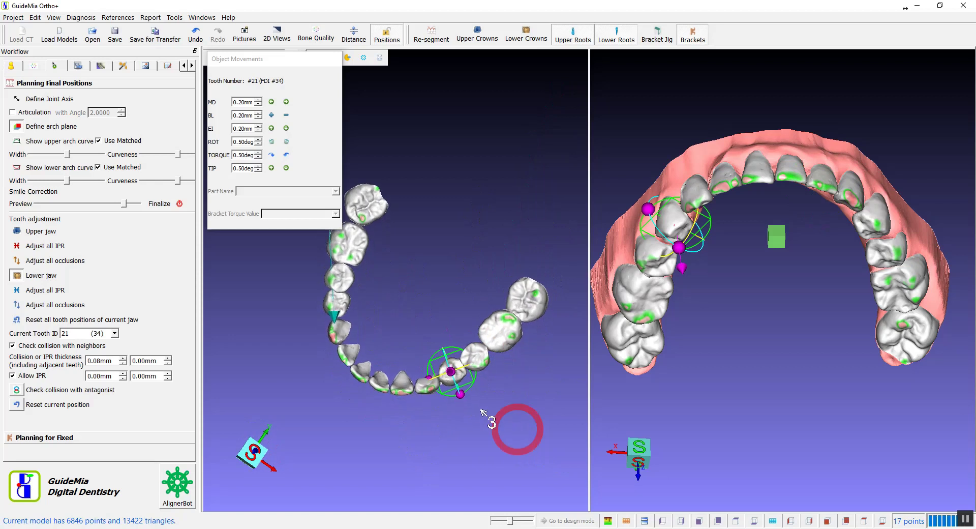
scroll(449, 384, down, 2)
click(461, 401)
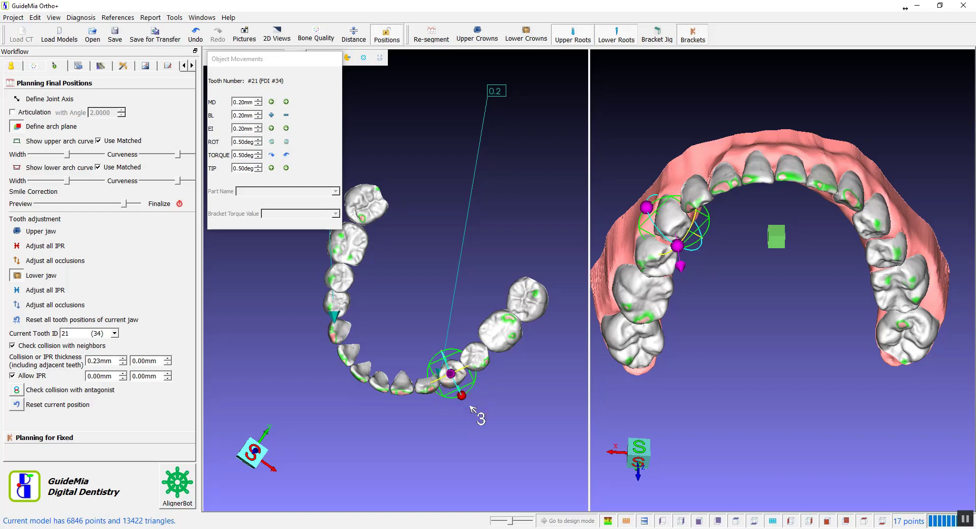
drag(488, 416, 437, 291)
drag(427, 336, 427, 334)
drag(482, 205, 502, 327)
drag(486, 243, 471, 265)
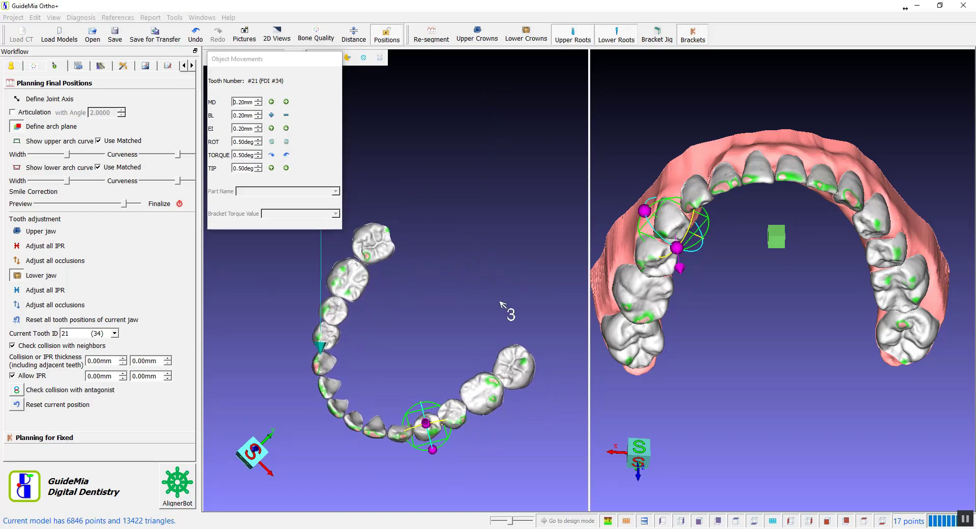
right_click(501, 304)
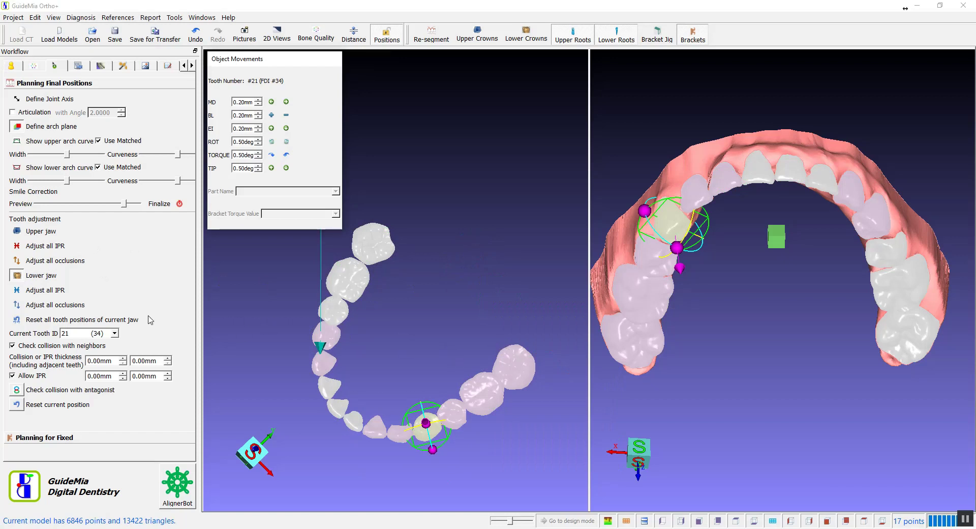
Step: Adjust all IPR for the lower jaw to remove the remaining collisions between neighboring teeth
click(17, 276)
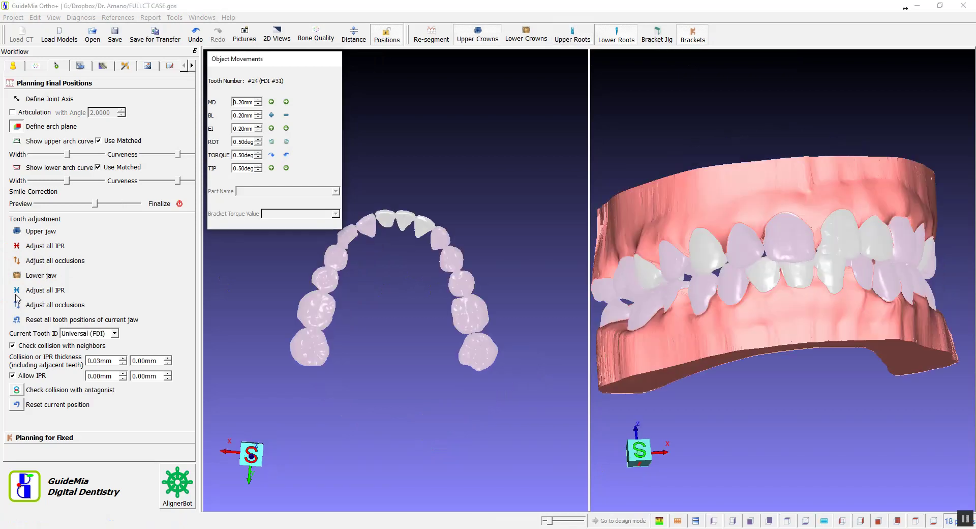
click(18, 291)
click(468, 198)
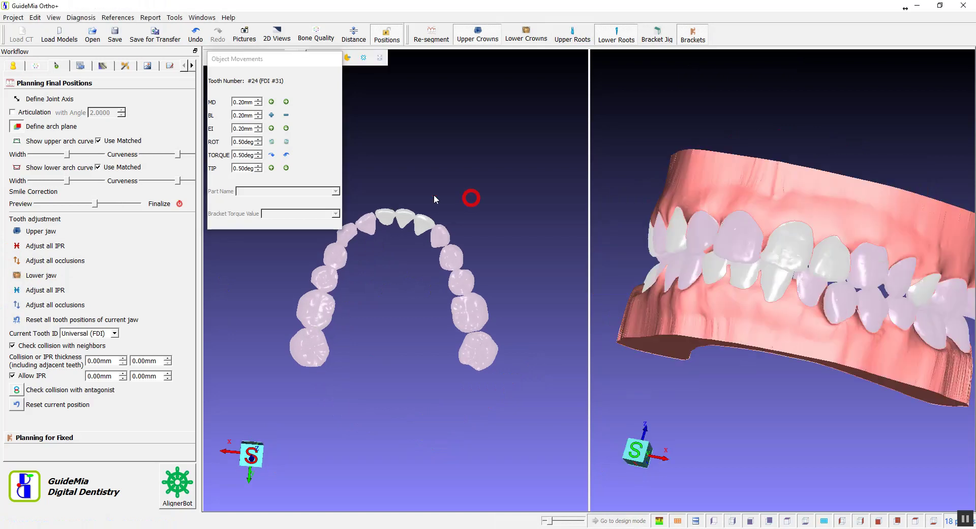
Step: Go to the movement step simulation, enlarge the jaw model to a single view and run all steps
click(81, 68)
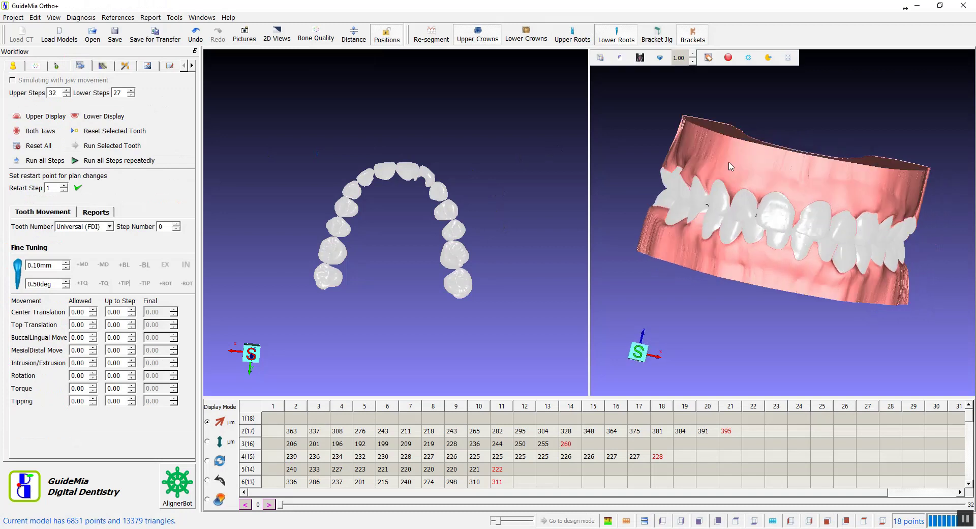
click(601, 58)
scroll(413, 215, up, 4)
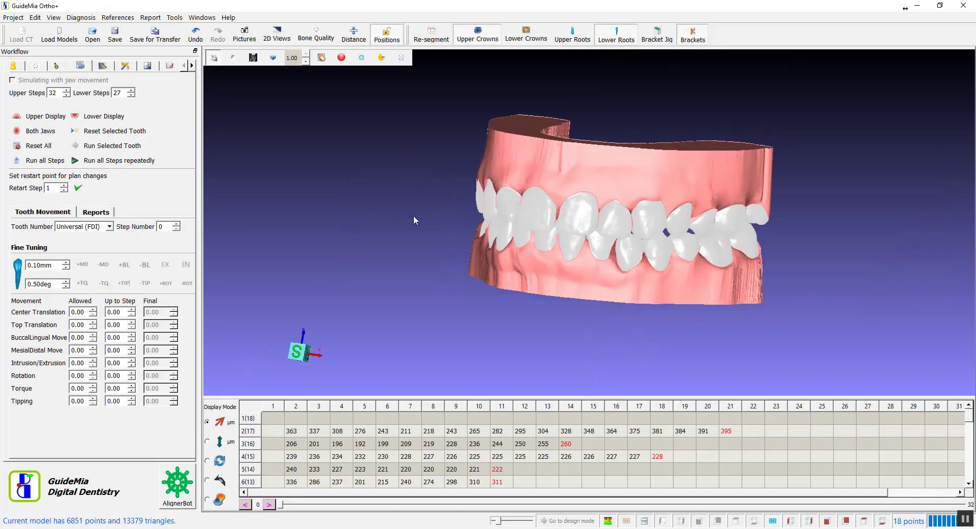
drag(383, 192, 339, 190)
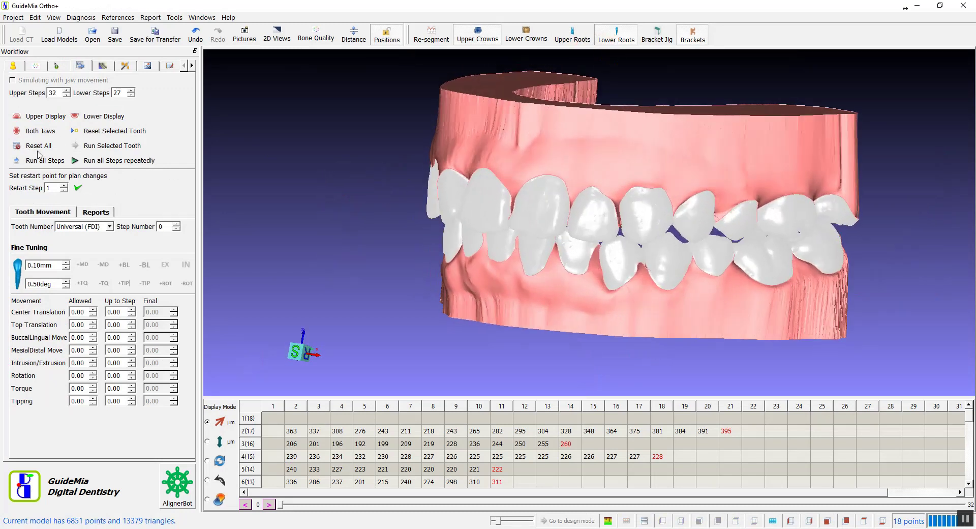
click(15, 160)
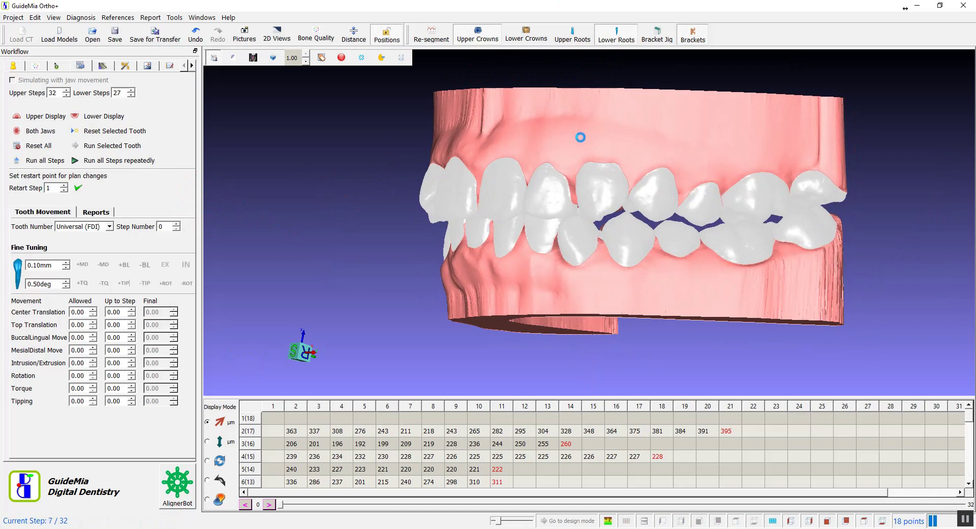
drag(718, 79, 683, 100)
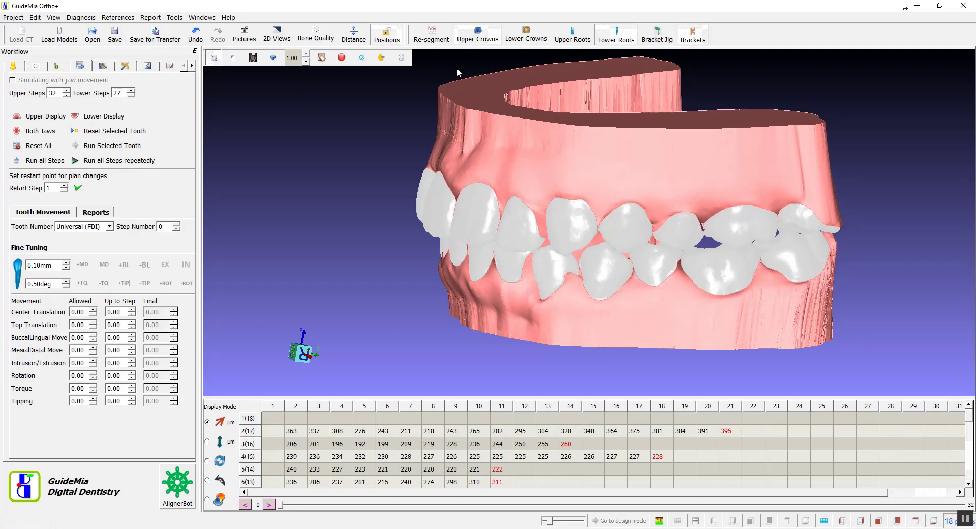
Step: Hide the upper and lower jaw models, display the upper and lower roots, and run all movement steps
right_click(484, 116)
click(513, 145)
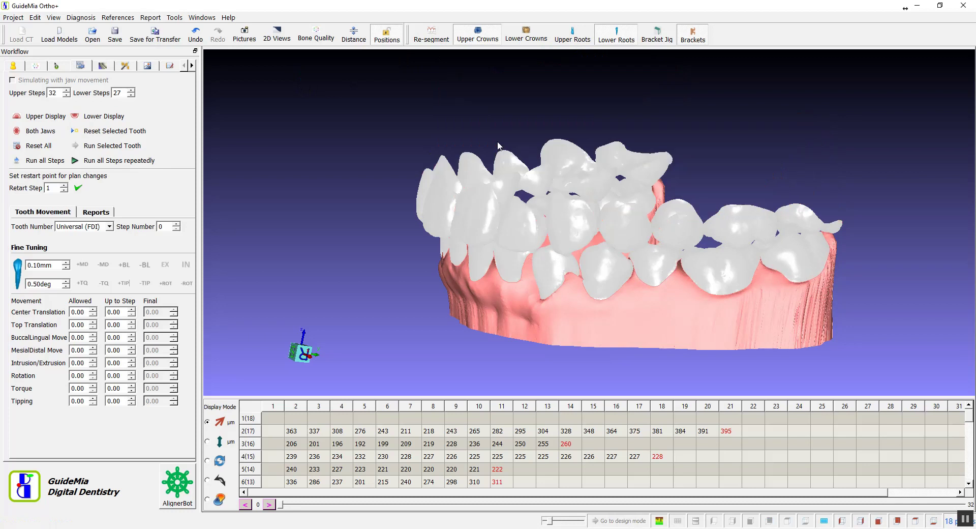
right_click(596, 323)
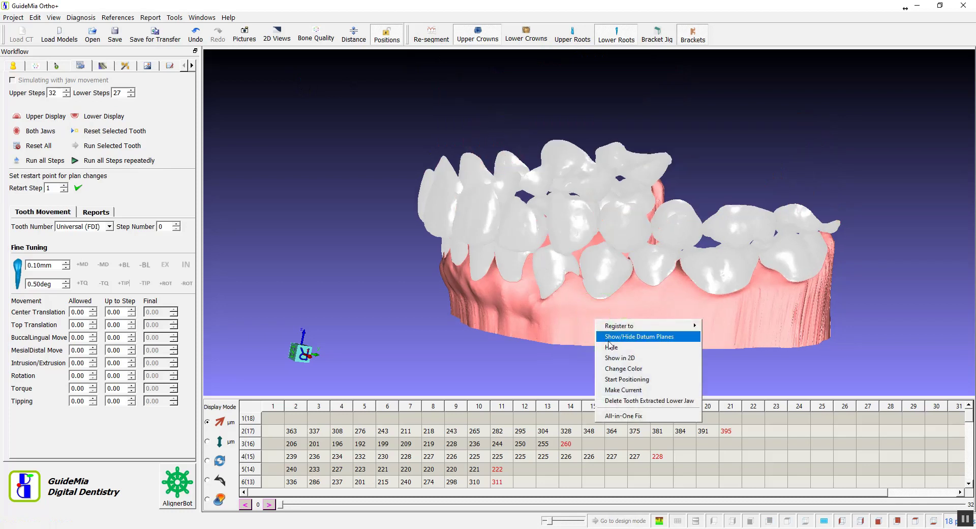
click(614, 352)
click(580, 41)
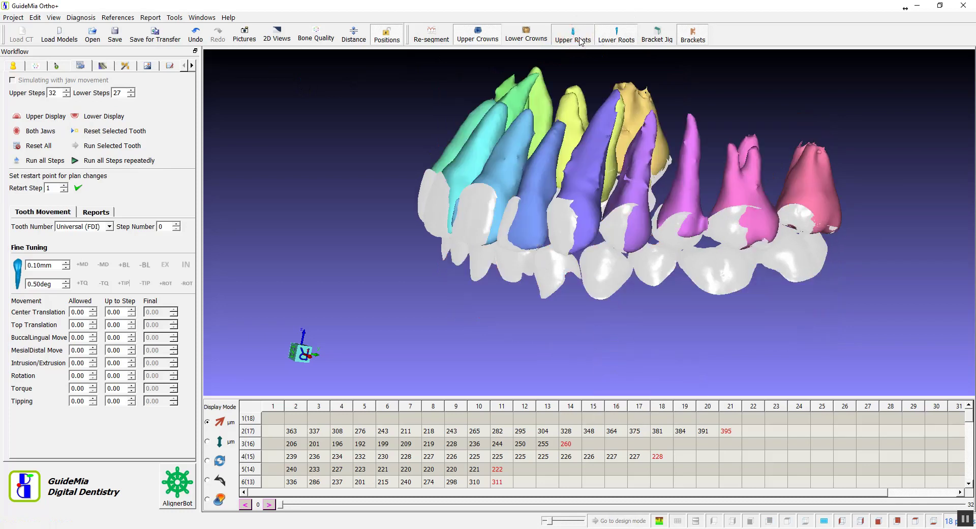
click(602, 40)
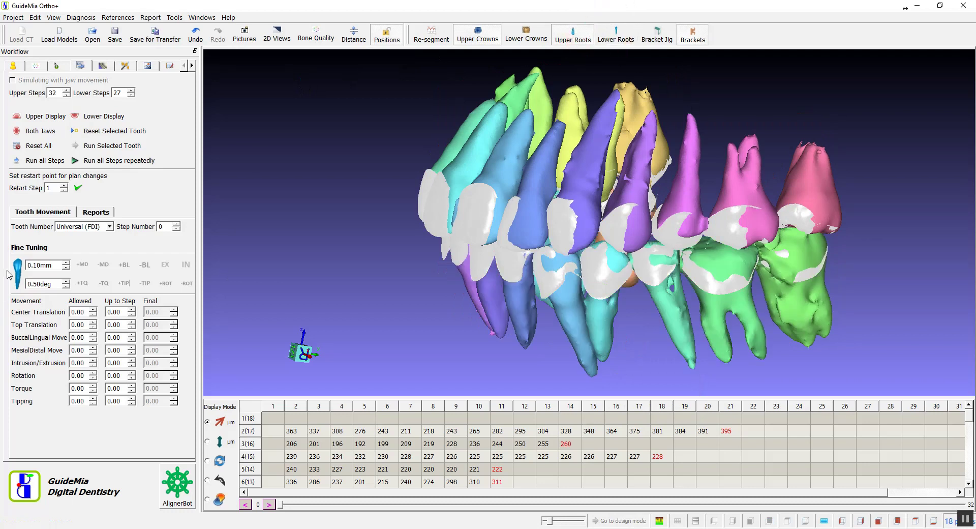
click(16, 161)
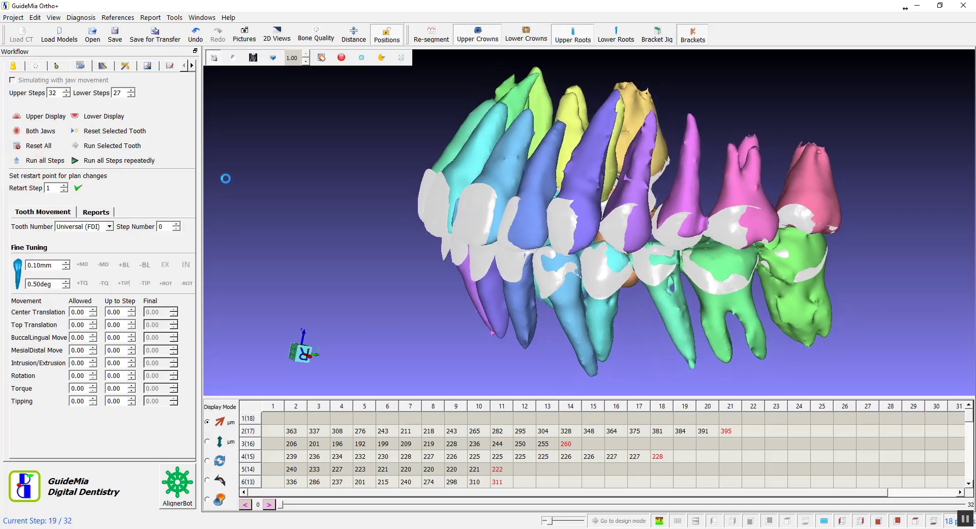
Step: Display the Bone Structure around the teeth and lower its opacity to 0.40 to examine the roots within the bone
right_click(293, 168)
mouse_move(319, 189)
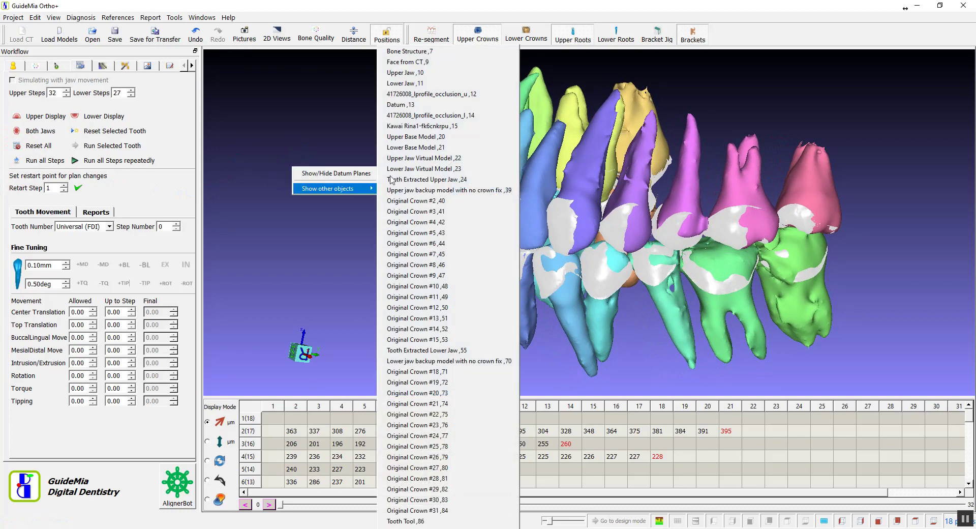
click(408, 61)
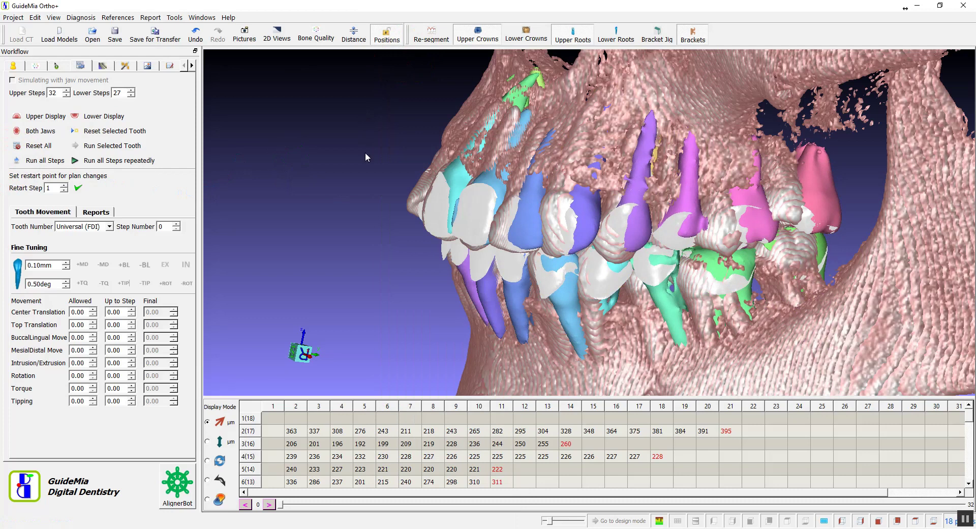
scroll(349, 203, down, 3)
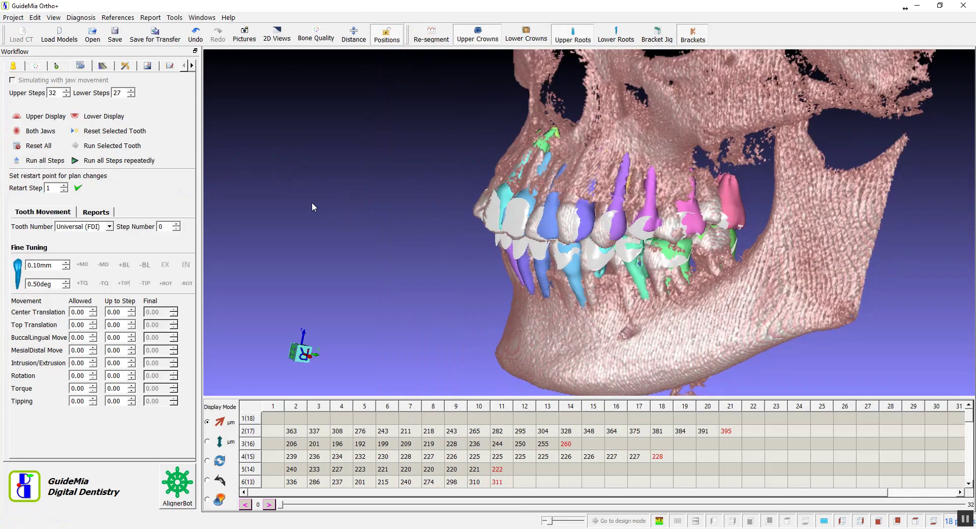
middle_drag(312, 202, 294, 203)
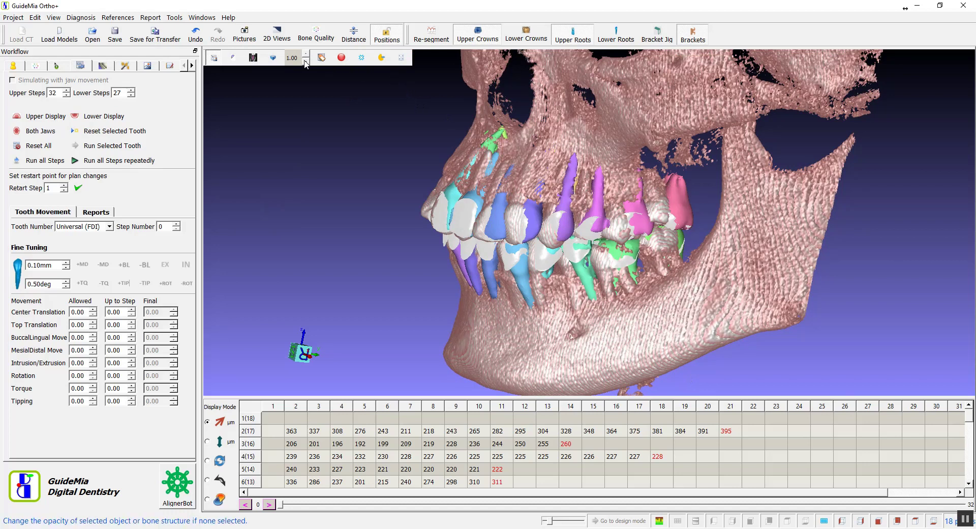
click(305, 61)
click(208, 53)
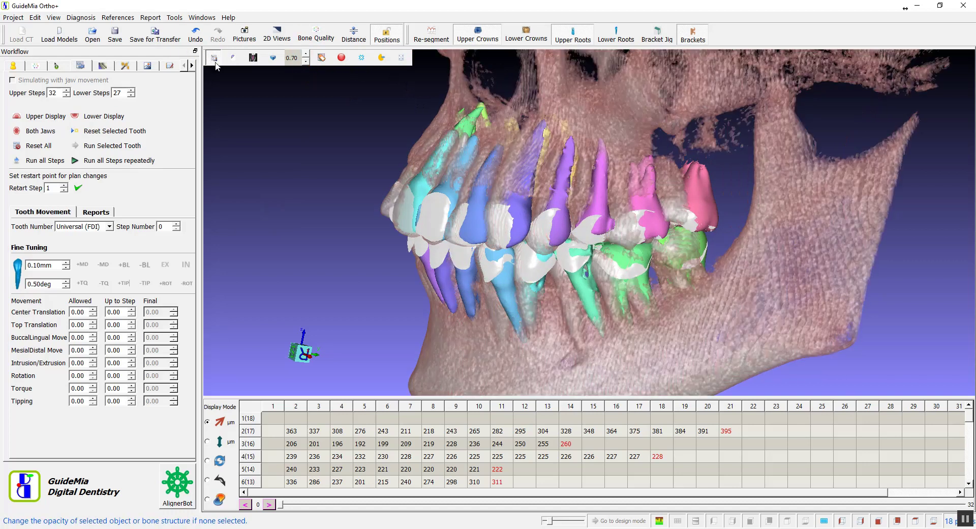
click(215, 59)
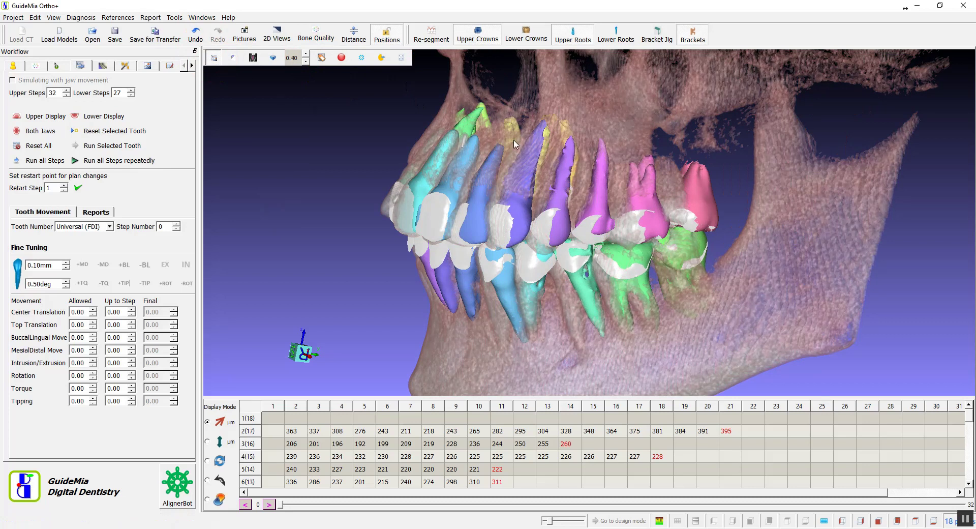
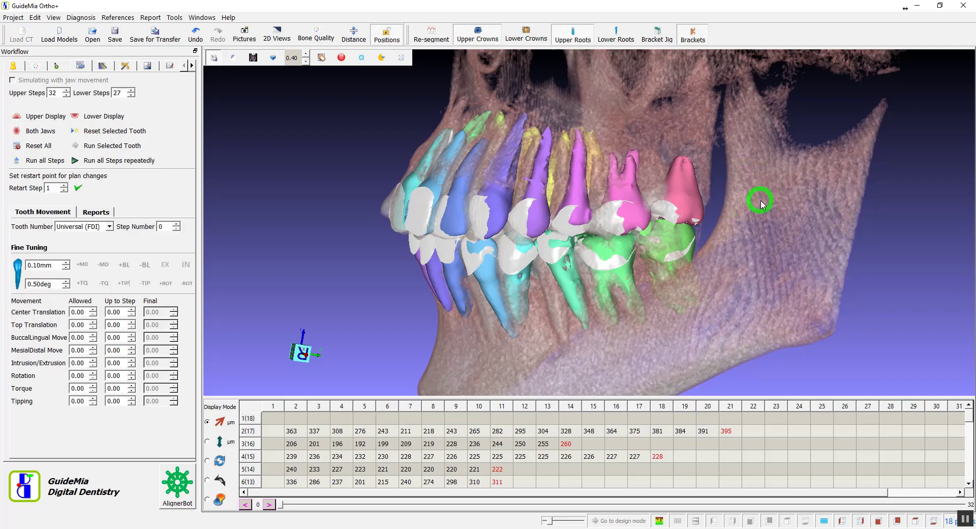
Step: Hide the bone structure and the upper and lower roots, leaving only the crowns displayed
click(567, 41)
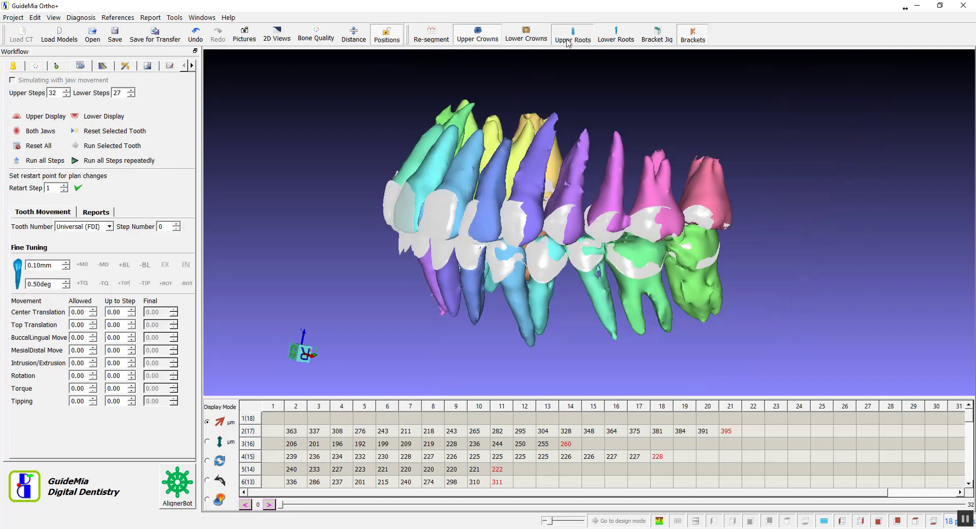
click(568, 41)
click(609, 42)
drag(600, 84, 818, 153)
drag(568, 170, 359, 165)
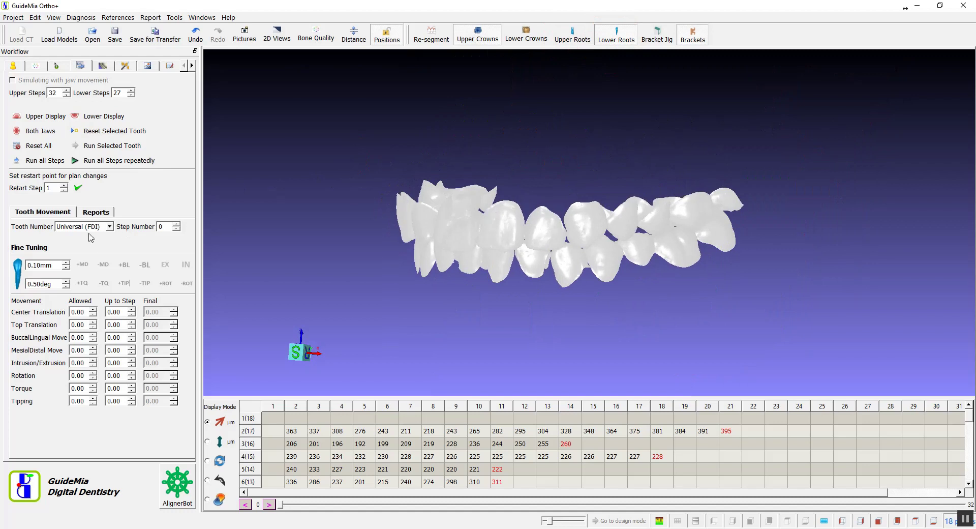
Step: Run all movement steps with only the crowns shown and examine how the teeth move
click(21, 162)
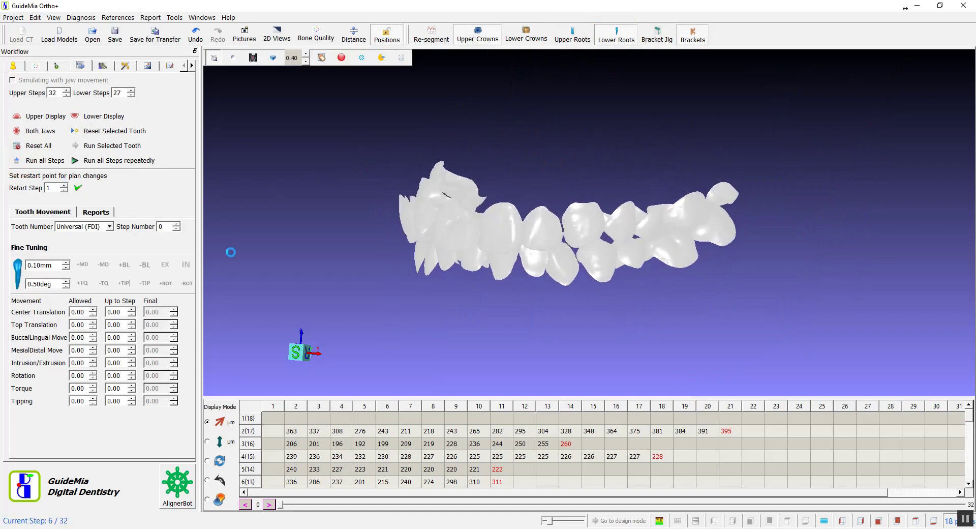
drag(305, 263, 524, 292)
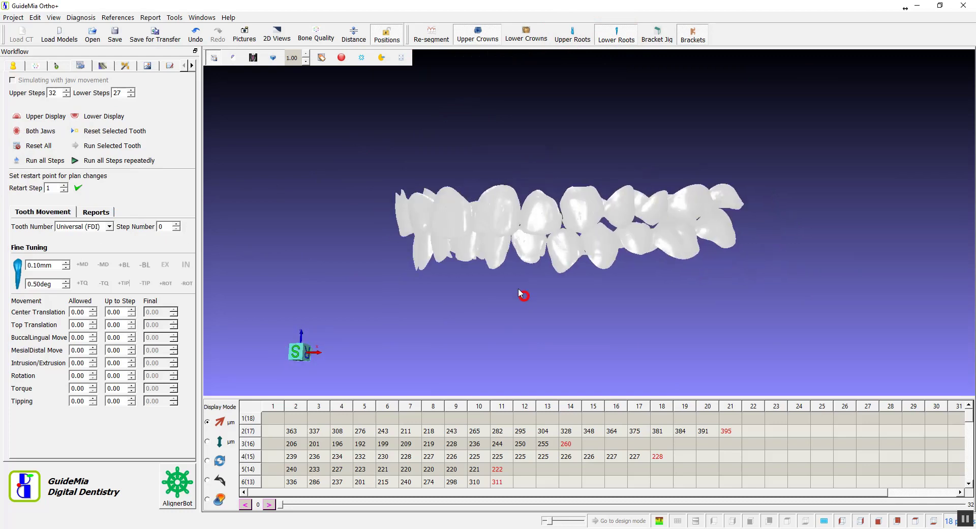
click(16, 161)
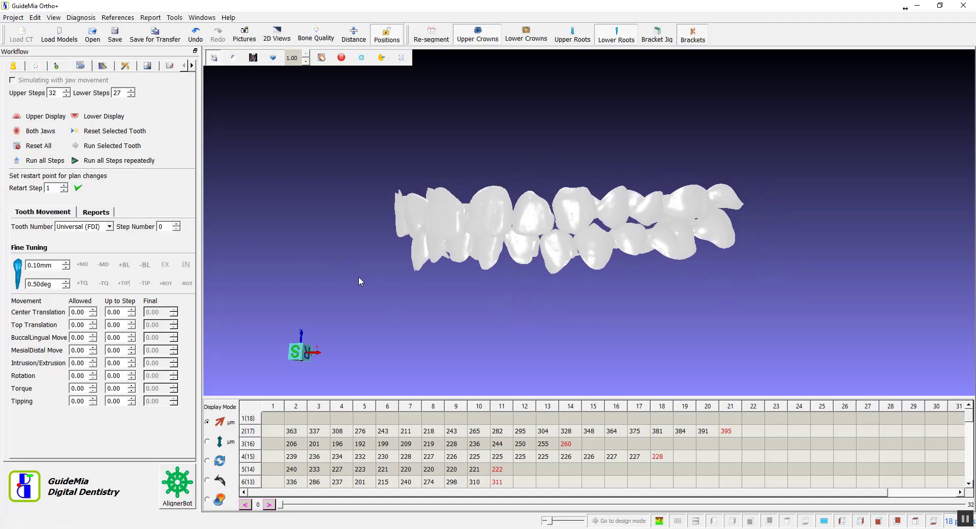
click(348, 276)
Step: Insert several extra movement steps for upper tooth 2 (17) in the staging table, starting at step 3
right_click(339, 432)
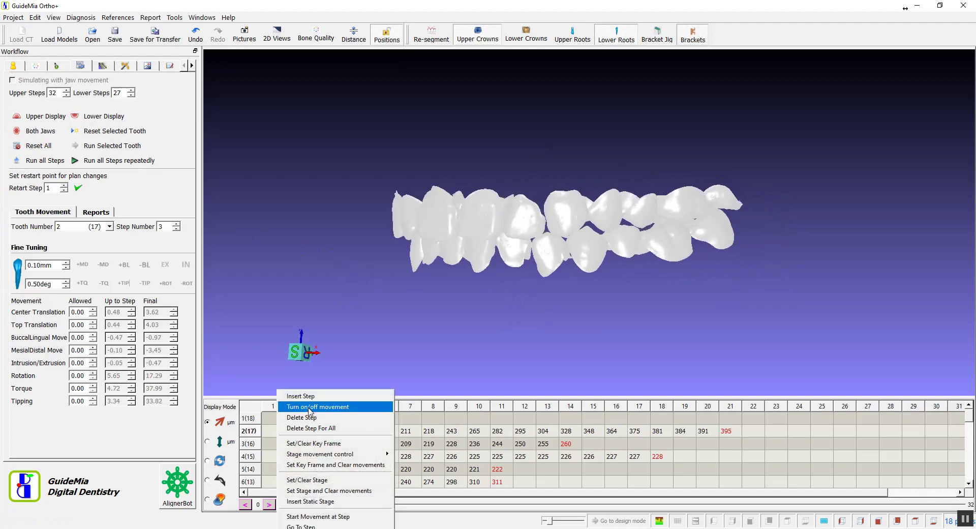
click(333, 395)
right_click(340, 432)
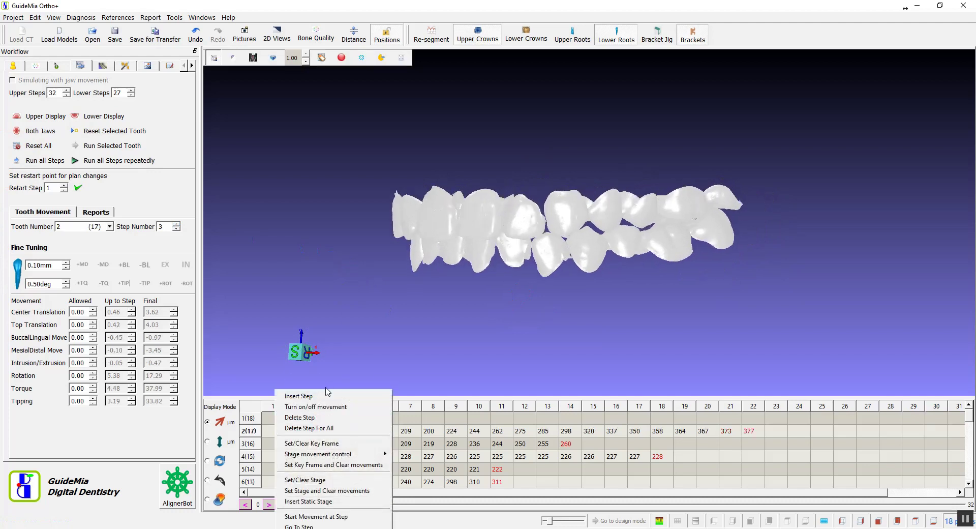
click(330, 396)
right_click(366, 435)
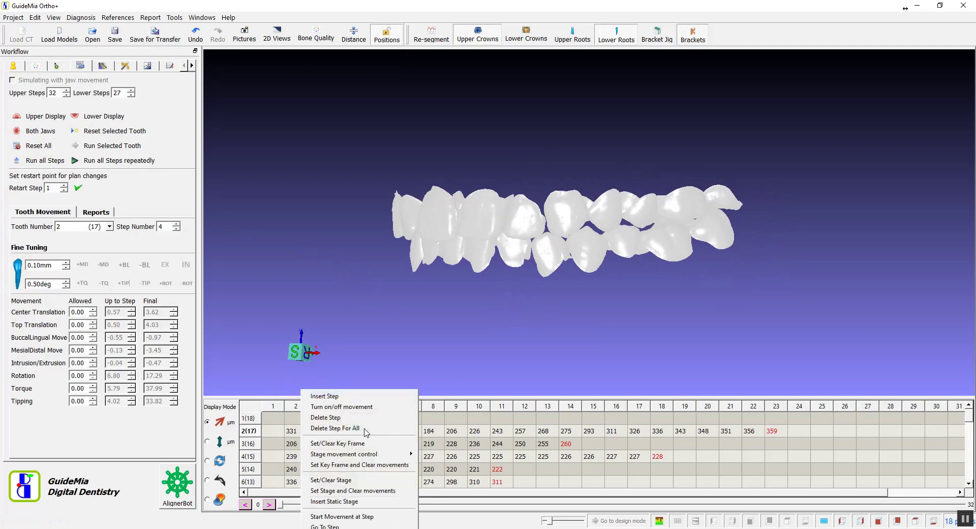
click(367, 396)
right_click(382, 436)
click(366, 397)
right_click(406, 430)
click(381, 396)
right_click(406, 431)
click(399, 397)
right_click(418, 434)
click(418, 396)
Step: Insert extra movement steps for upper teeth 4 (15) and 3 (16) in the staging table
click(387, 456)
right_click(386, 456)
click(387, 396)
right_click(439, 445)
click(406, 398)
Step: Insert extra movement steps for upper teeth 6 (13) and 7 (12) in the staging table
scroll(418, 458, down, 1)
right_click(426, 445)
click(413, 397)
right_click(408, 446)
click(407, 397)
right_click(499, 454)
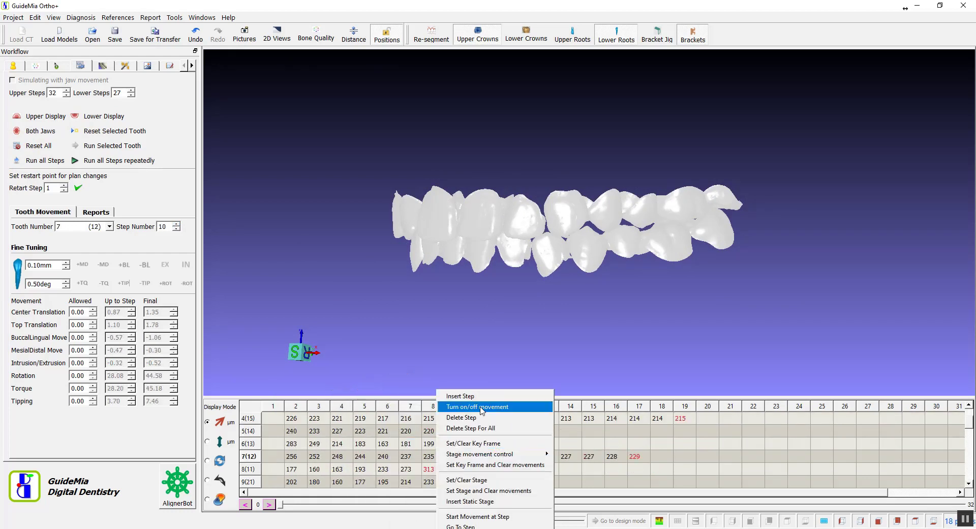
click(476, 397)
right_click(469, 446)
click(453, 397)
Step: Insert extra movement steps for upper teeth 9 (21) and 10 (22) in the staging table
scroll(447, 443, down, 1)
right_click(446, 445)
click(432, 397)
click(414, 397)
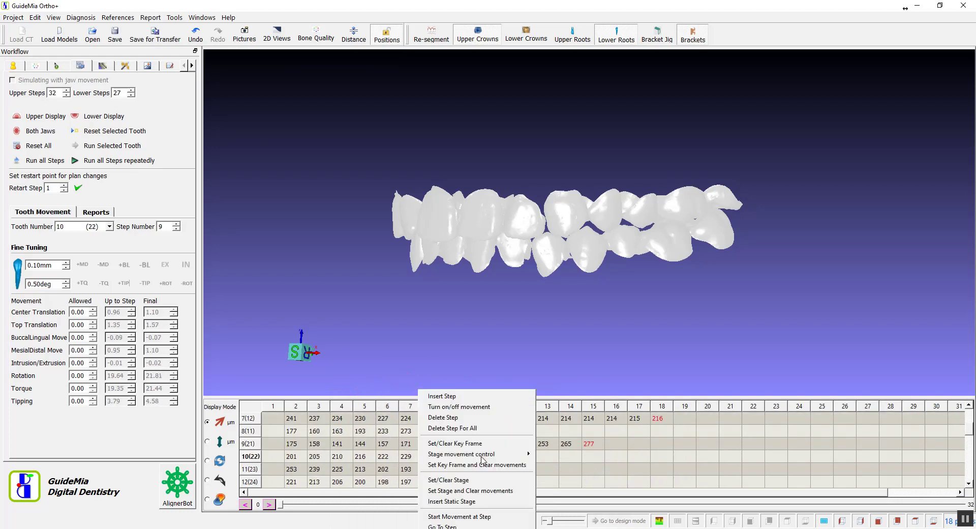
right_click(477, 455)
click(440, 397)
Step: Insert extra movement steps for upper tooth 15 (27) and lower teeth 18 (37) and 20 (35) in the staging table
scroll(476, 476, down, 1)
right_click(515, 478)
click(479, 396)
scroll(528, 444, down, 2)
right_click(527, 445)
click(495, 395)
right_click(558, 467)
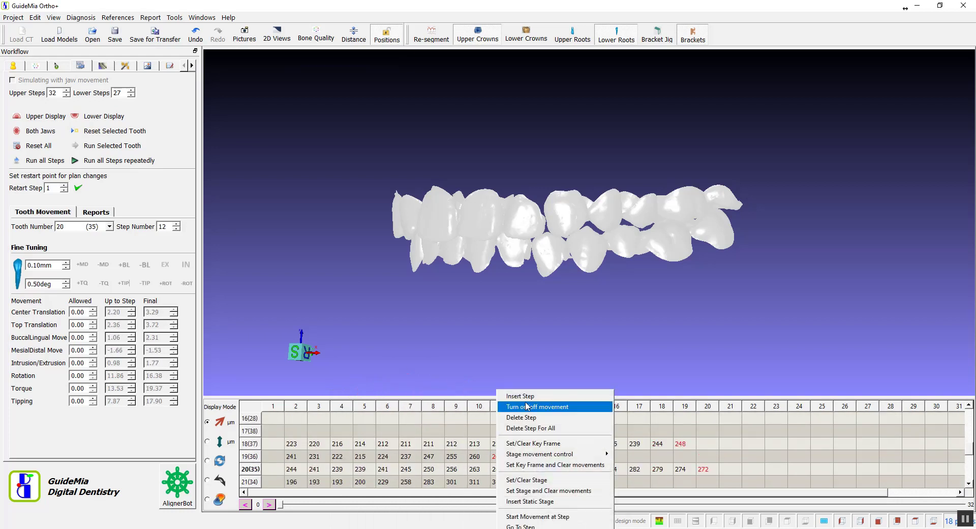
click(526, 396)
right_click(516, 467)
click(488, 397)
Step: Insert extra movement steps for lower tooth 22 (33) and for lower right teeth in the last rows of the staging table
scroll(511, 450, down, 1)
right_click(517, 455)
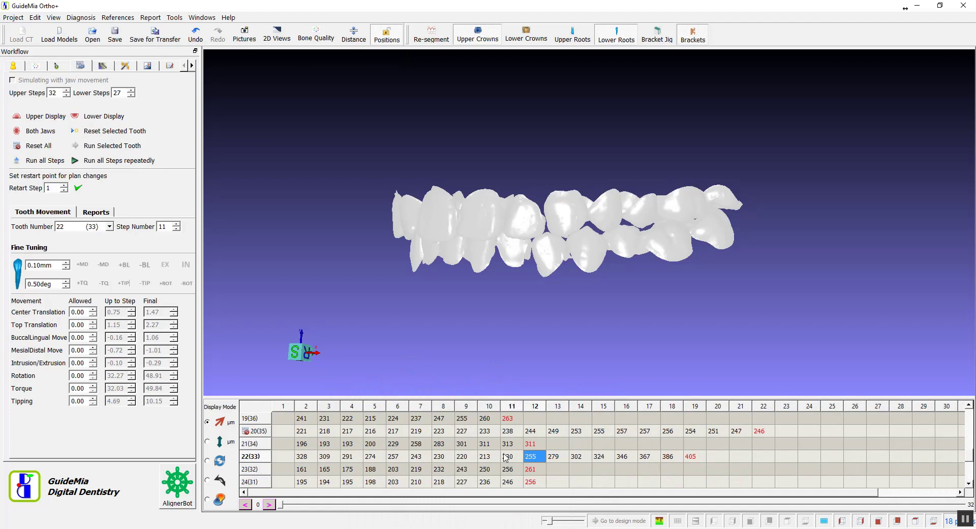
scroll(488, 427, down, 2)
click(460, 442)
right_click(459, 418)
click(426, 396)
right_click(483, 468)
click(450, 397)
right_click(444, 471)
click(413, 397)
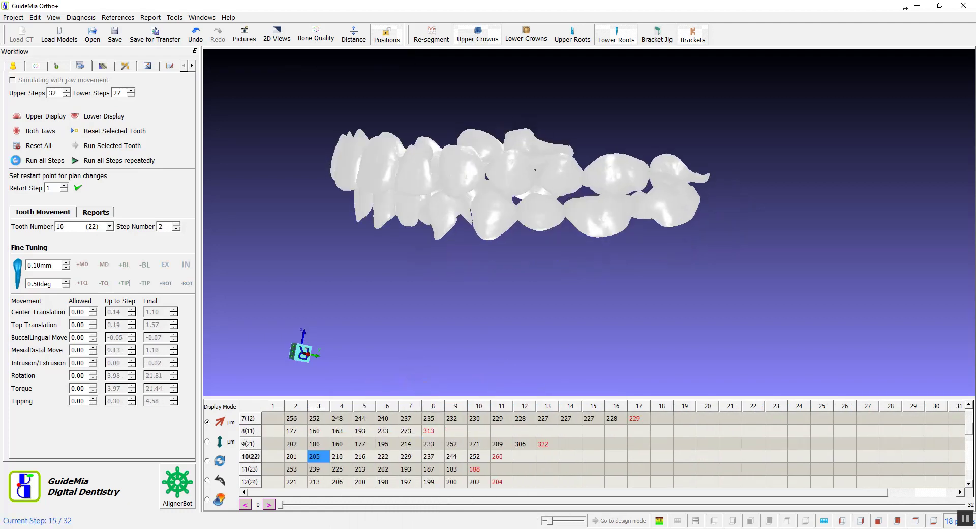
Step: Run all movement steps and insert an extra step for lower tooth 18 (37) at step 3 of the staging table
click(16, 160)
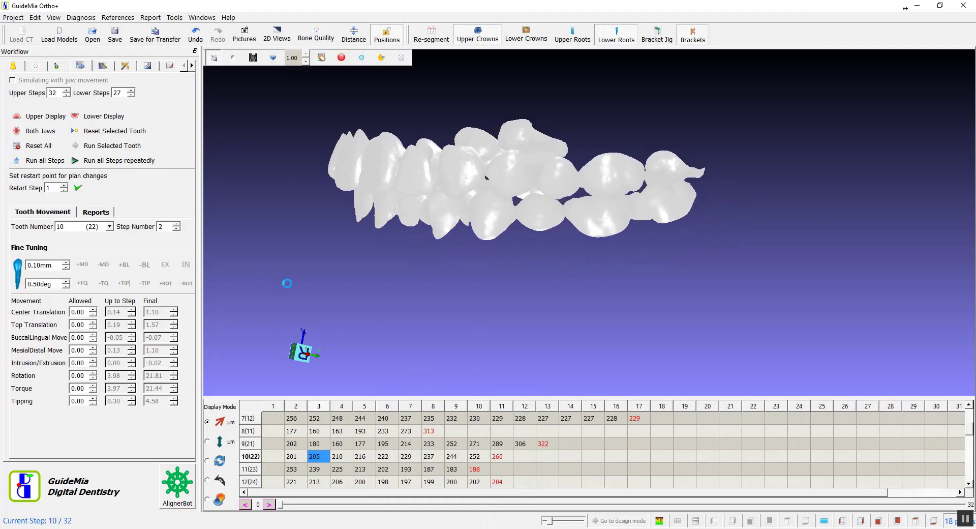
scroll(438, 467, down, 5)
scroll(438, 467, up, 2)
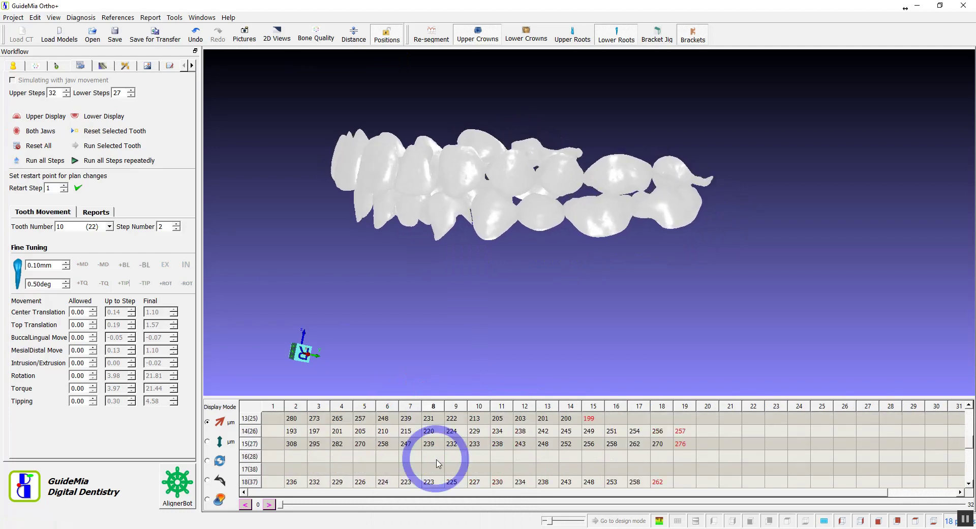
right_click(316, 447)
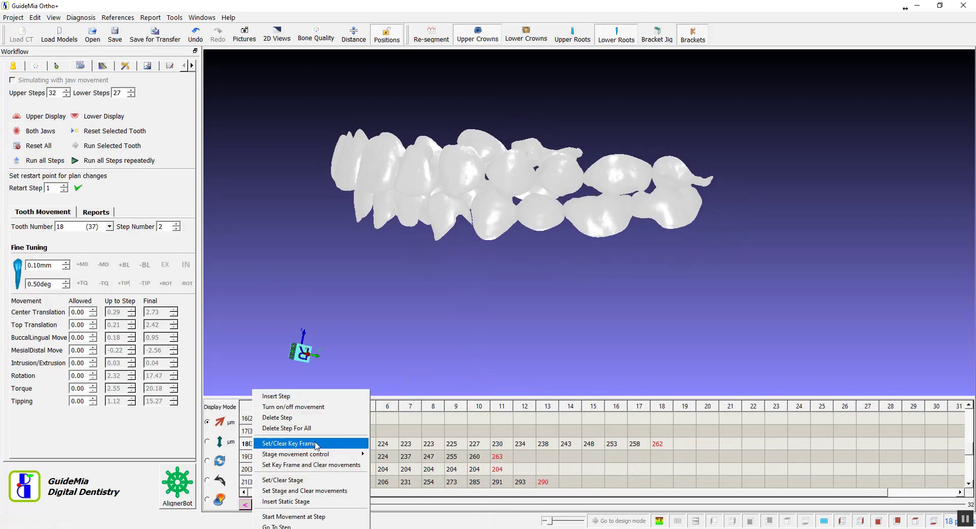
click(272, 397)
Step: Go to the selected step of lower tooth 20 (35) in the staging table and hide the overlaid lower teeth of that step
right_click(317, 472)
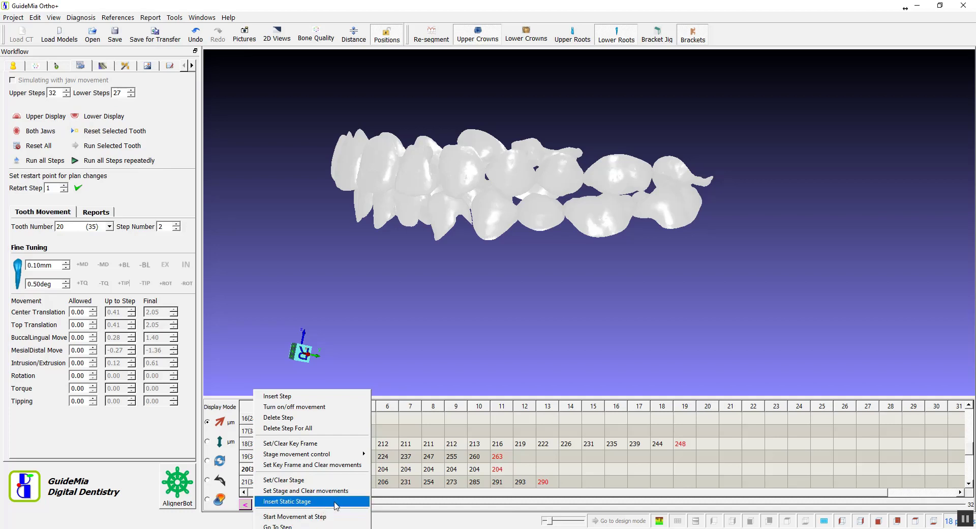
click(434, 470)
right_click(319, 473)
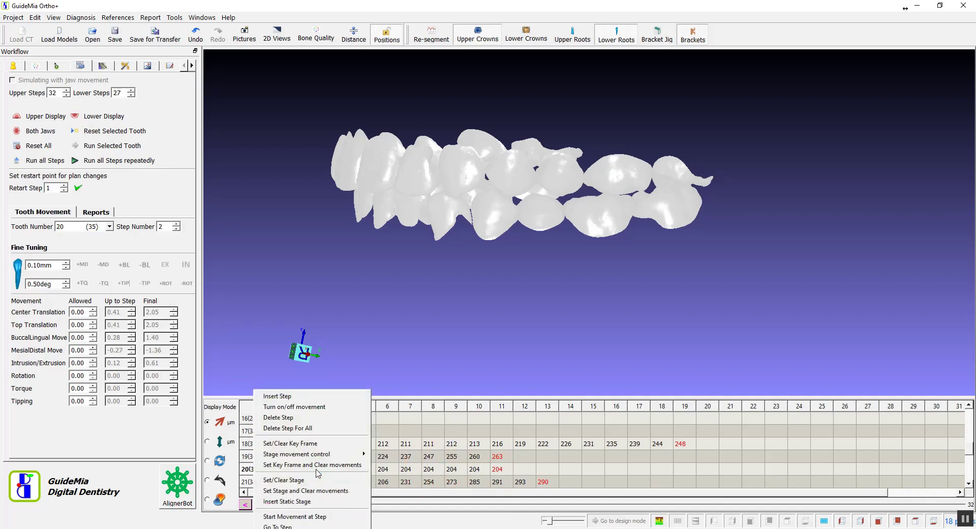
click(305, 528)
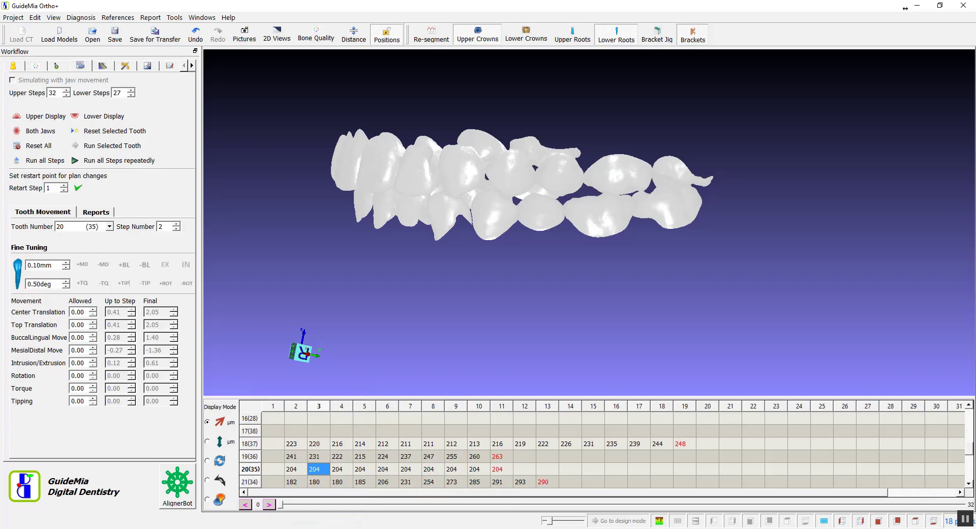
click(310, 469)
right_click(312, 468)
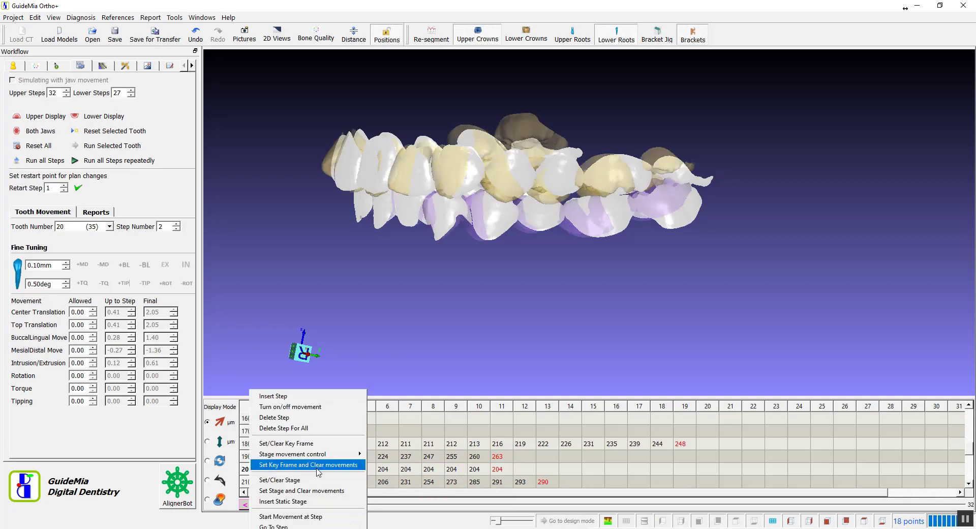
click(566, 225)
right_click(568, 226)
click(583, 257)
Step: Start the movement of lower tooth 20 (35) at step 3 of the staging table and hide the overlaid step 2 upper teeth
right_click(316, 470)
click(320, 510)
right_click(523, 127)
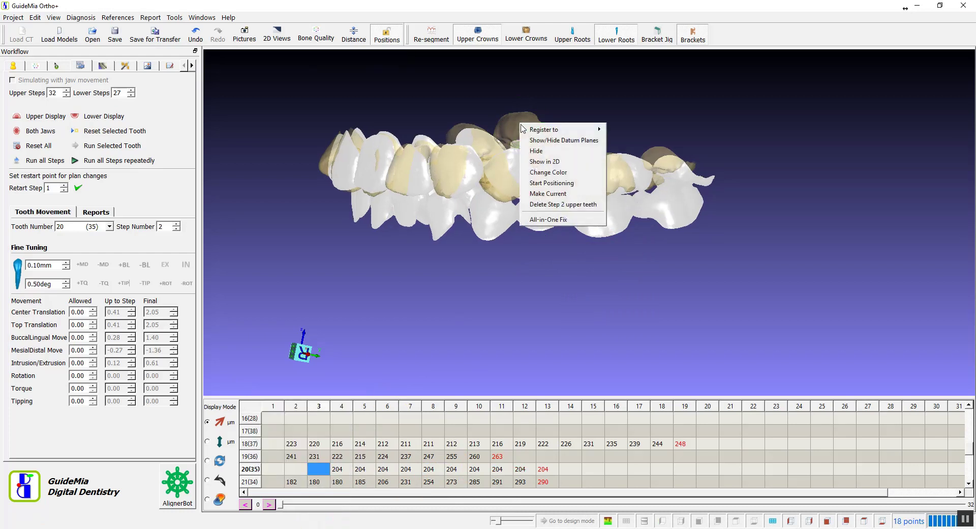
click(535, 152)
Step: Start the movements of lower teeth 21 (34) and 22 (33) at step 3 of the staging table
scroll(326, 473, down, 1)
right_click(316, 446)
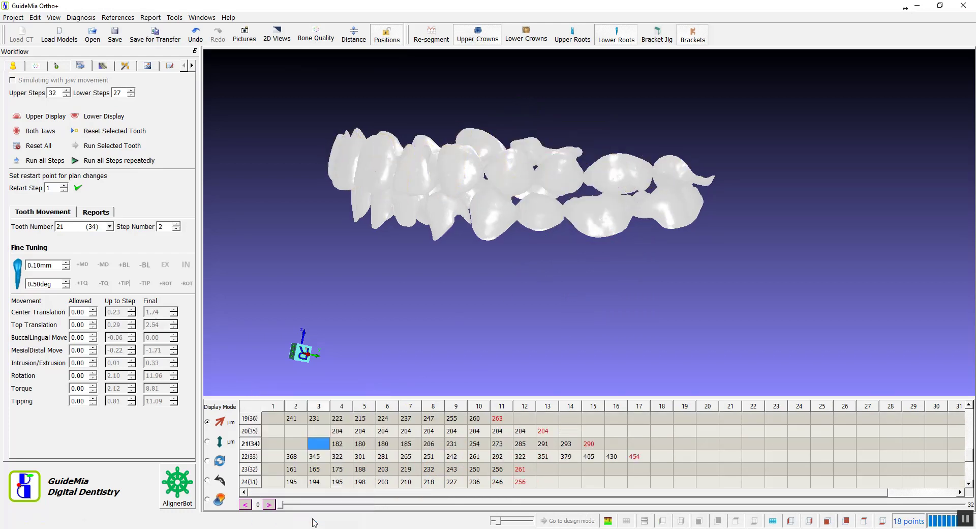
click(313, 517)
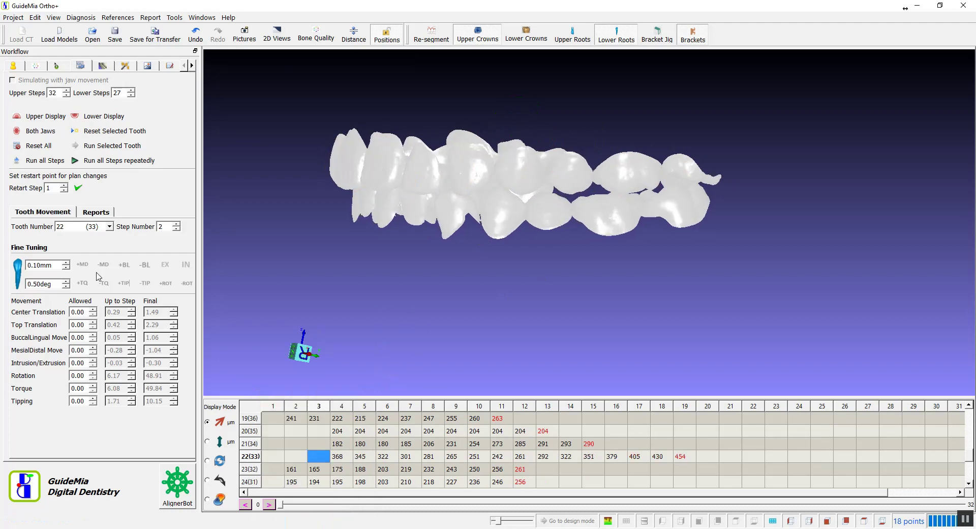
Step: Run all movement steps several times and examine the tooth movements from both sides of the jaws
click(16, 160)
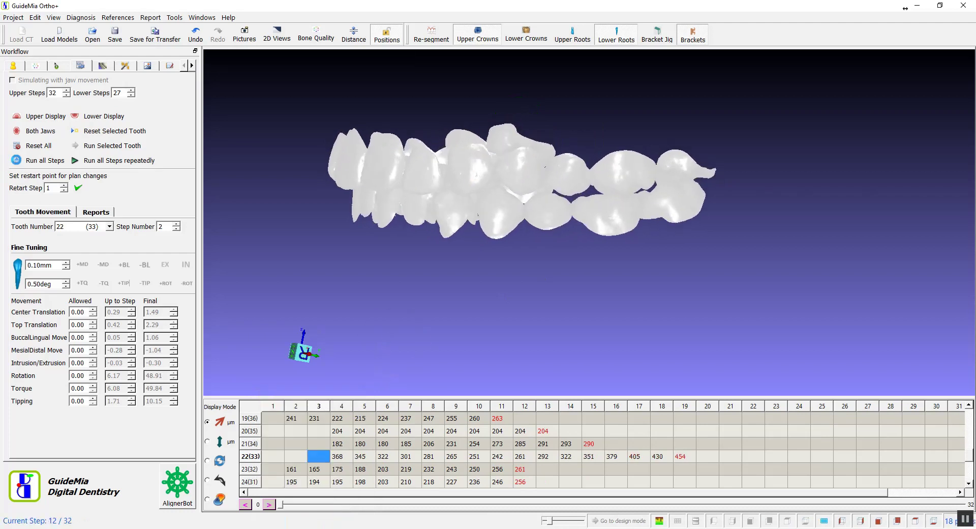
drag(291, 280, 709, 351)
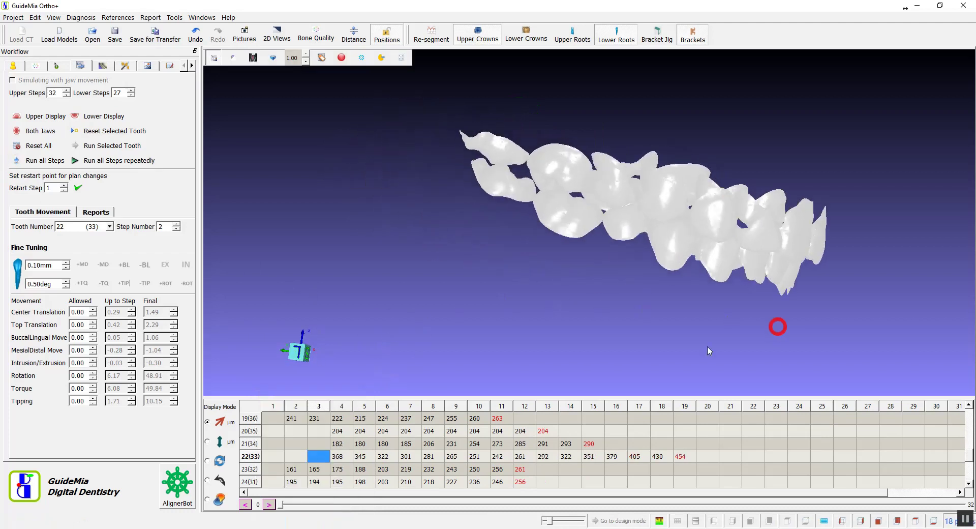
click(16, 161)
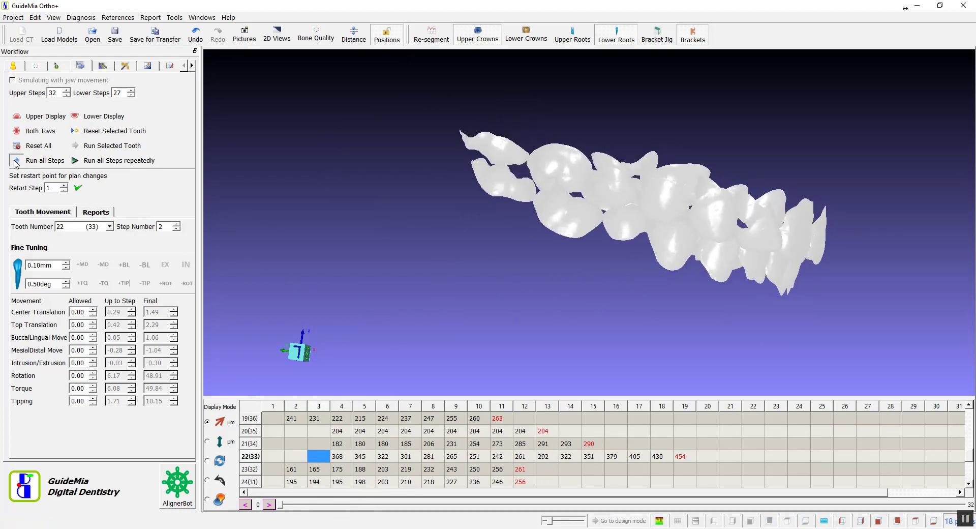
click(14, 160)
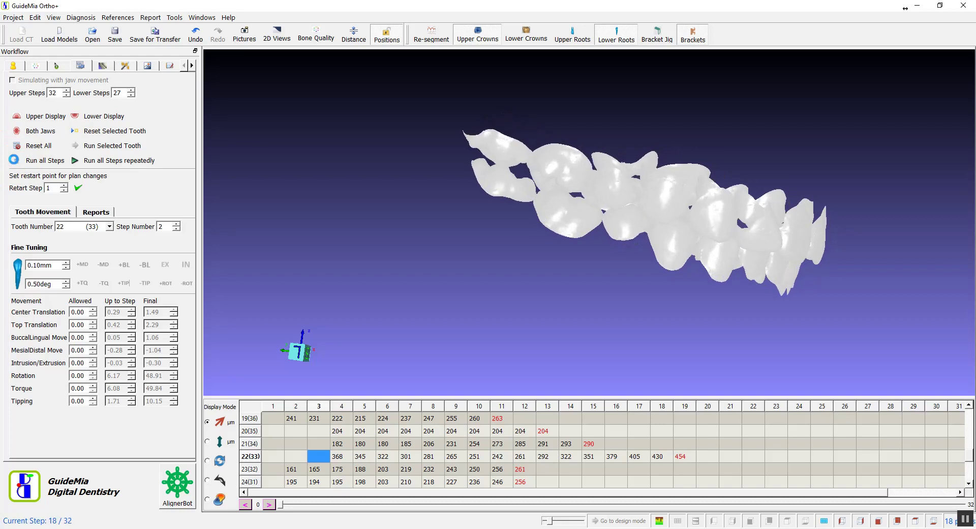
click(13, 160)
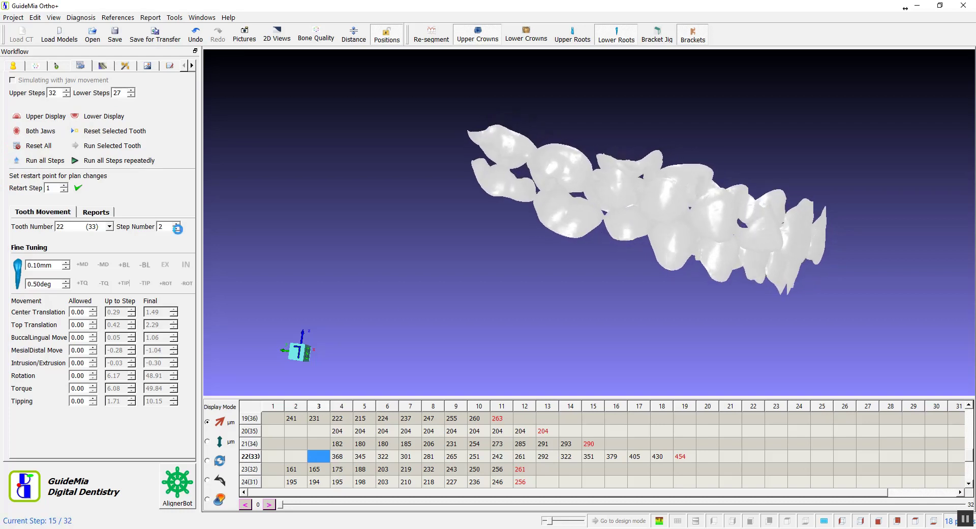
Step: Start the movements of lower teeth 29 (45) and 28 (44) at step 4 of the staging table
scroll(414, 443, down, 1)
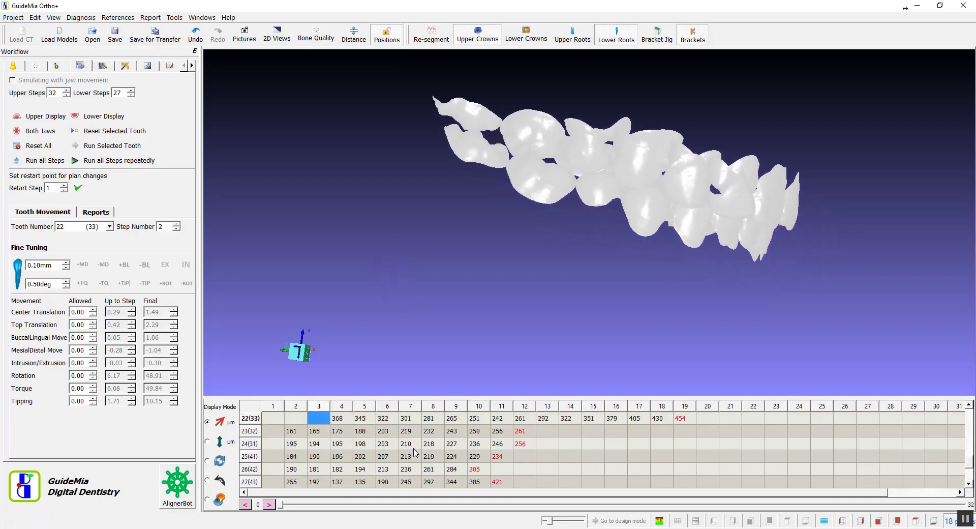
mouse_move(494, 327)
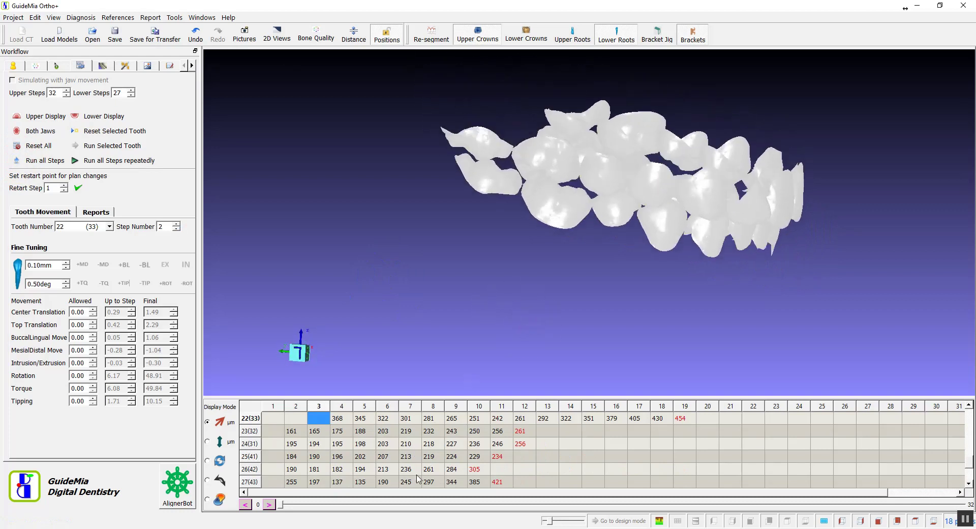
scroll(415, 473, down, 1)
scroll(405, 482, down, 1)
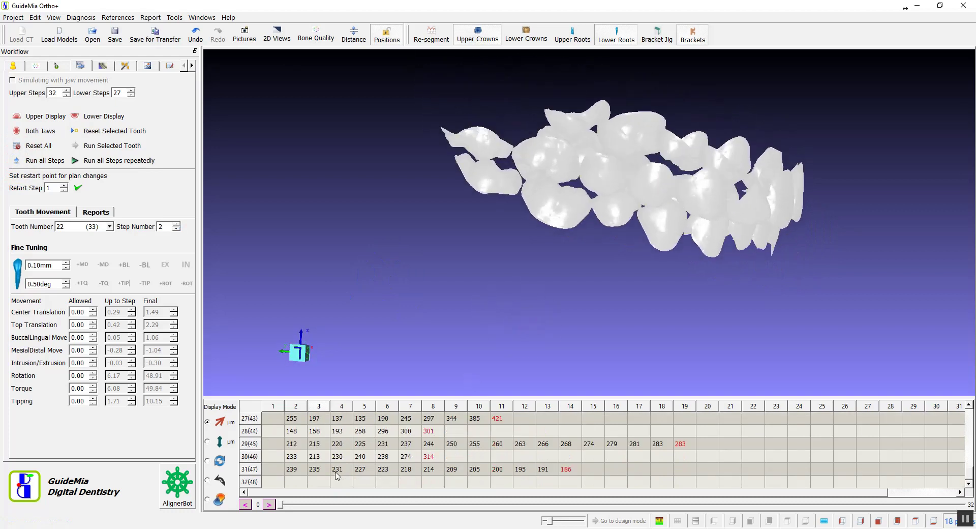
right_click(330, 445)
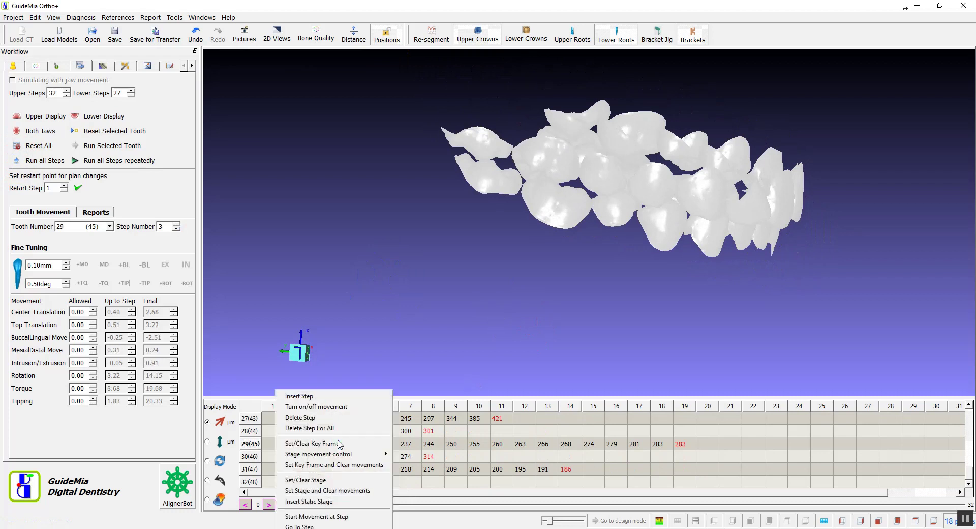
click(316, 516)
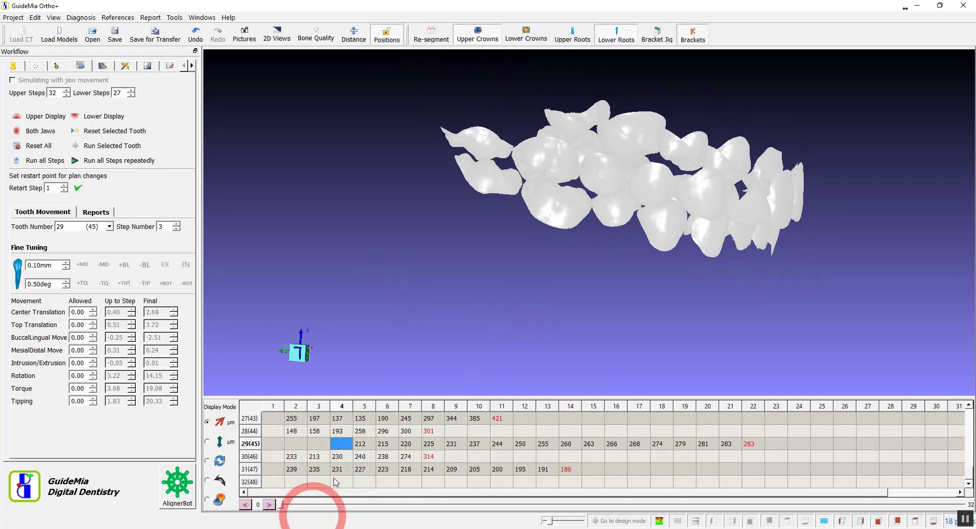
right_click(348, 431)
click(344, 503)
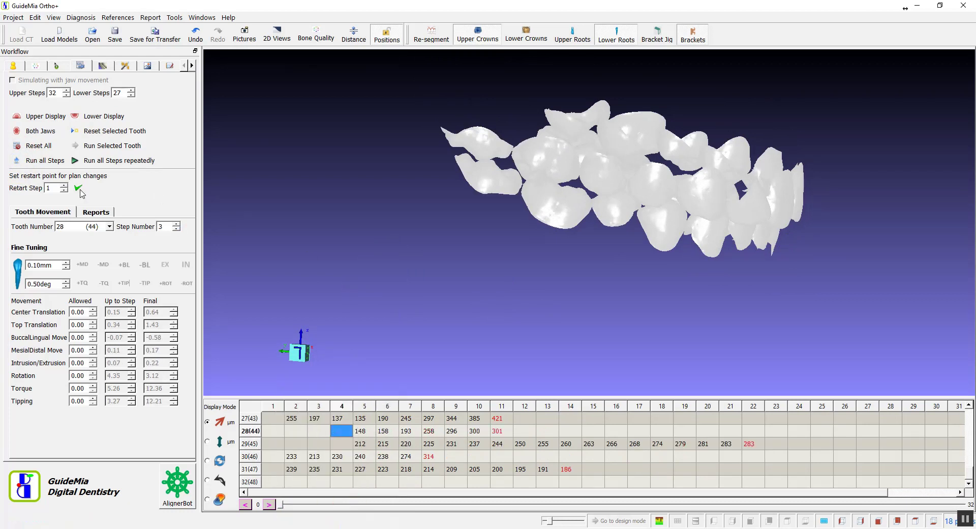
Step: Run all movement steps again and examine the lower right teeth up close
click(19, 161)
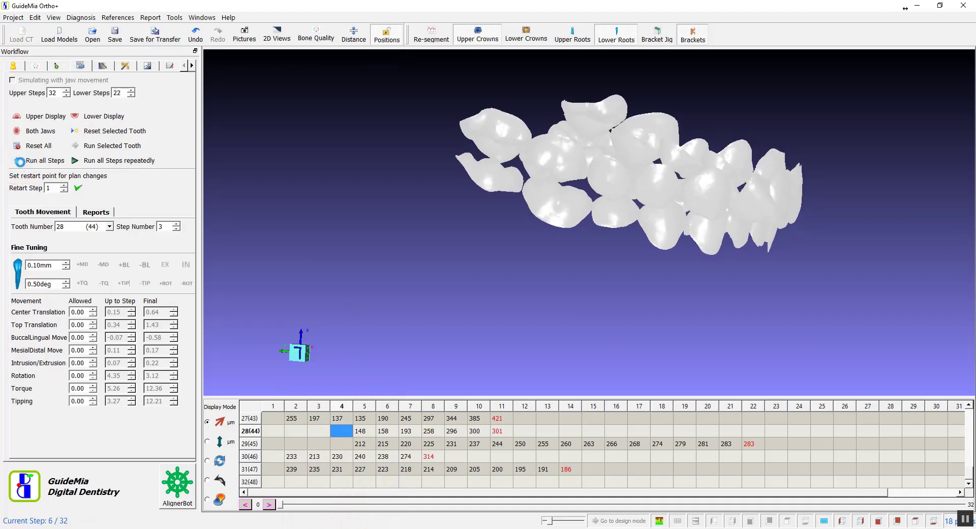
click(19, 161)
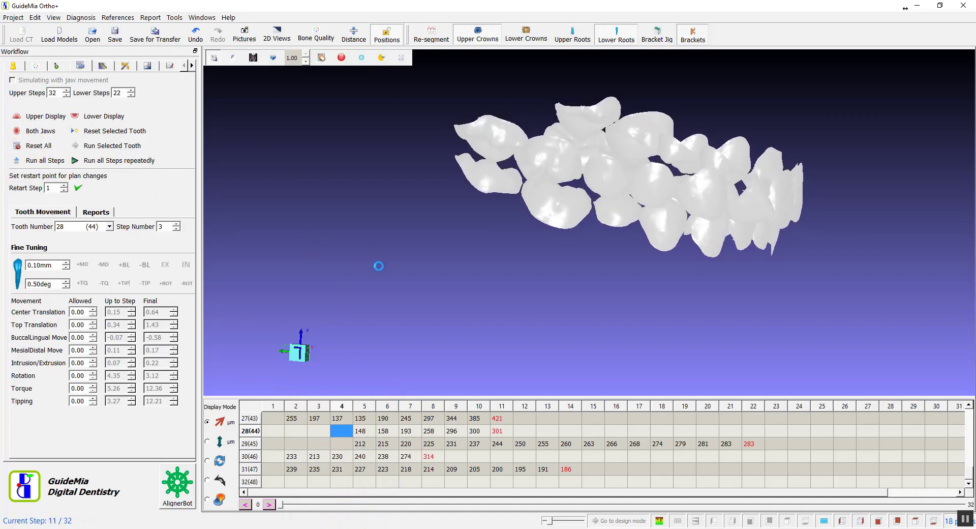
drag(355, 259, 334, 251)
right_drag(388, 290, 447, 151)
drag(490, 256, 502, 278)
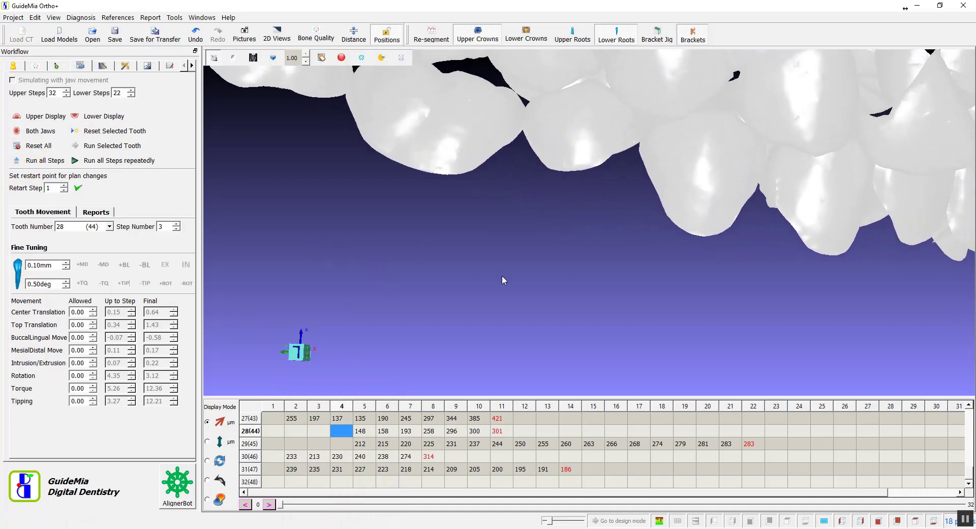
right_drag(502, 278, 473, 136)
Step: Hide the upper crowns and view the lower right teeth from the occlusal side
click(473, 37)
drag(548, 257, 549, 276)
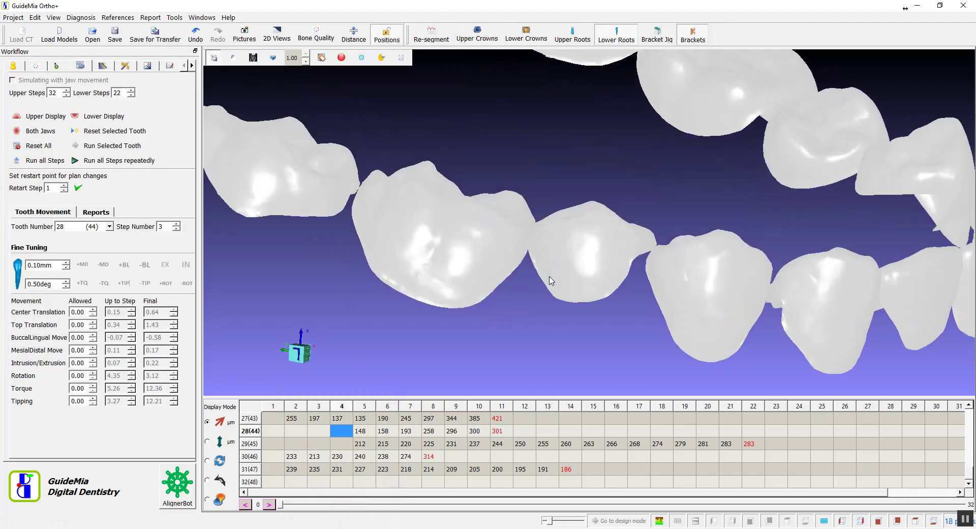
drag(449, 188, 481, 284)
middle_drag(482, 285, 484, 21)
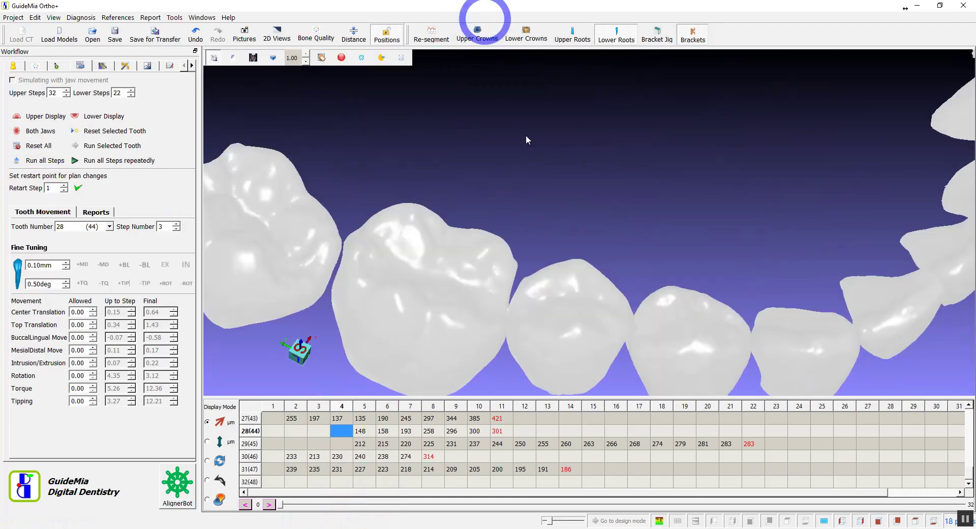
right_drag(550, 148, 583, 294)
drag(596, 255, 582, 298)
middle_drag(583, 297, 573, 152)
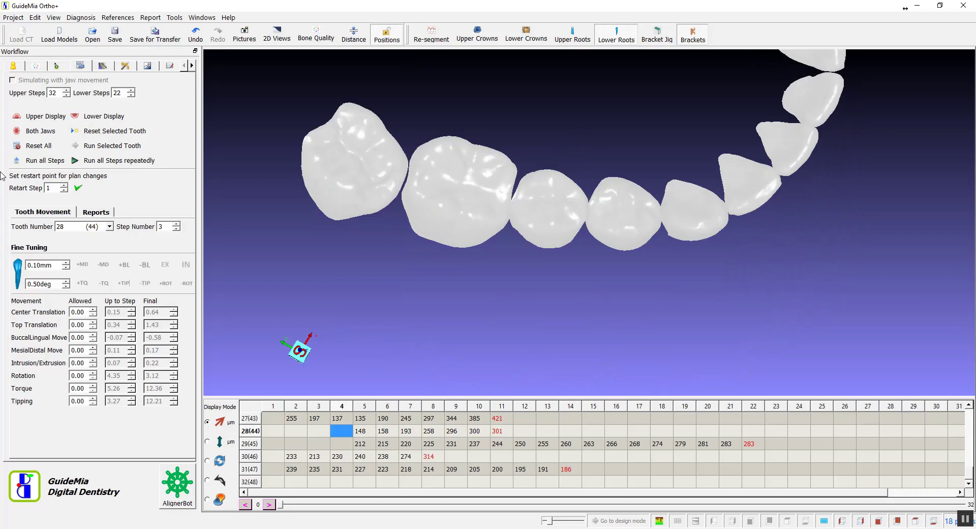
Step: Replay all movement steps with only the lower crowns shown and examine the spacing between the lower right teeth
click(17, 161)
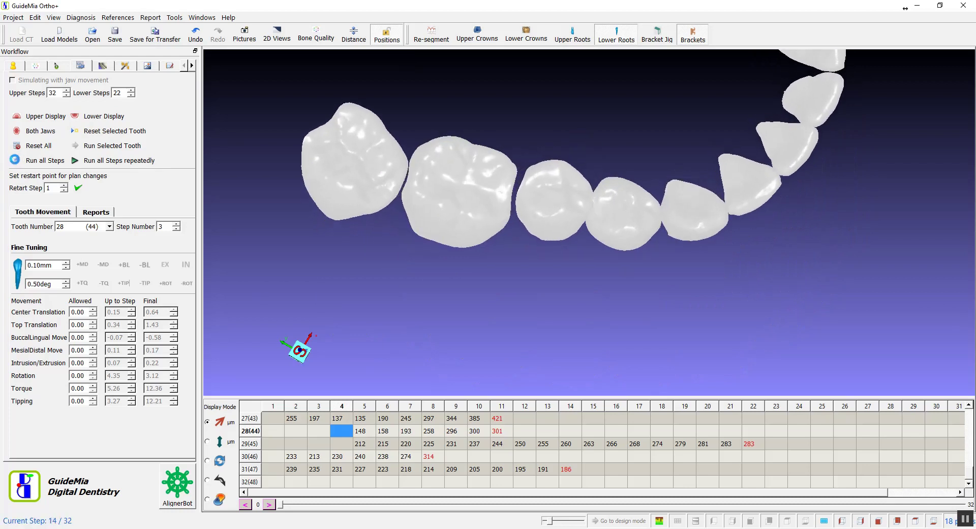
click(16, 161)
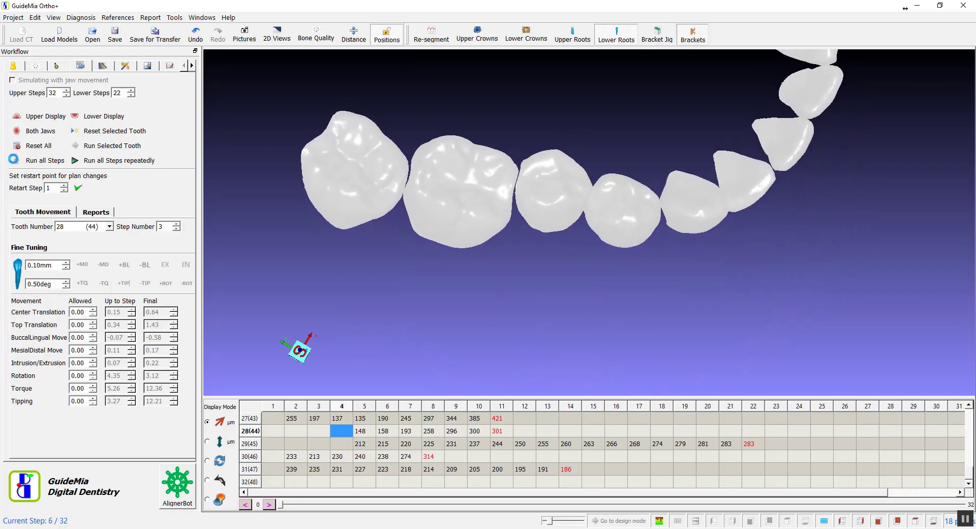
click(15, 162)
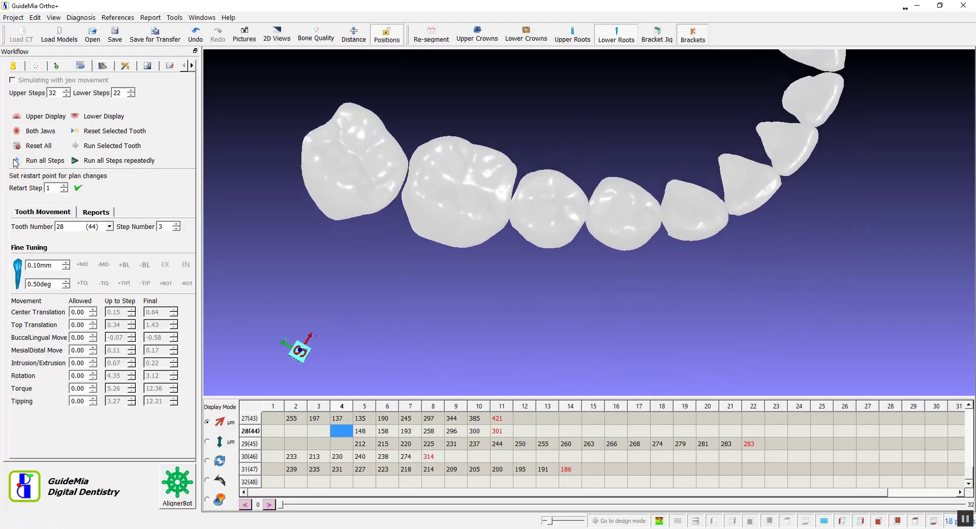
click(16, 161)
click(16, 161)
click(16, 161)
Step: Start the movements of lower tooth 29 (45) at step 3 and tooth 30 (46) at step 4, and run all steps
right_click(324, 446)
click(340, 517)
right_click(336, 457)
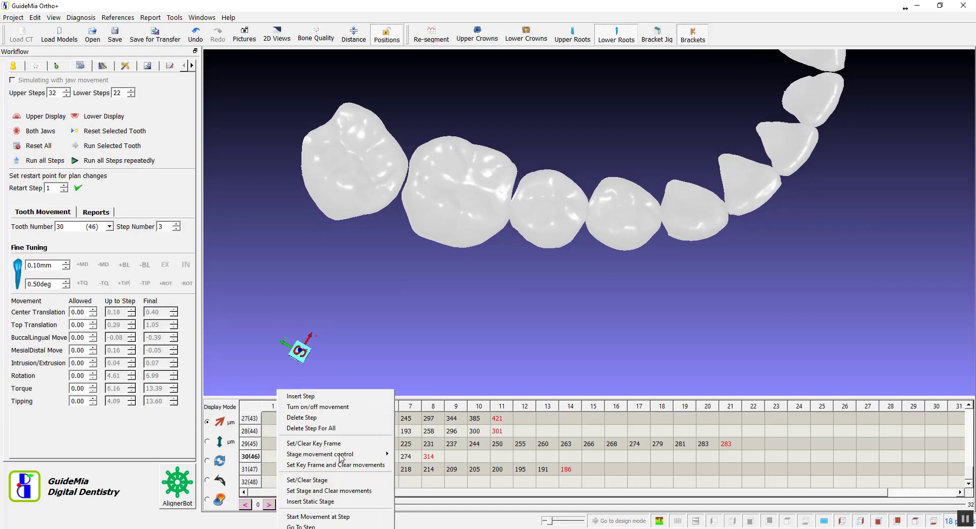
click(343, 517)
click(17, 161)
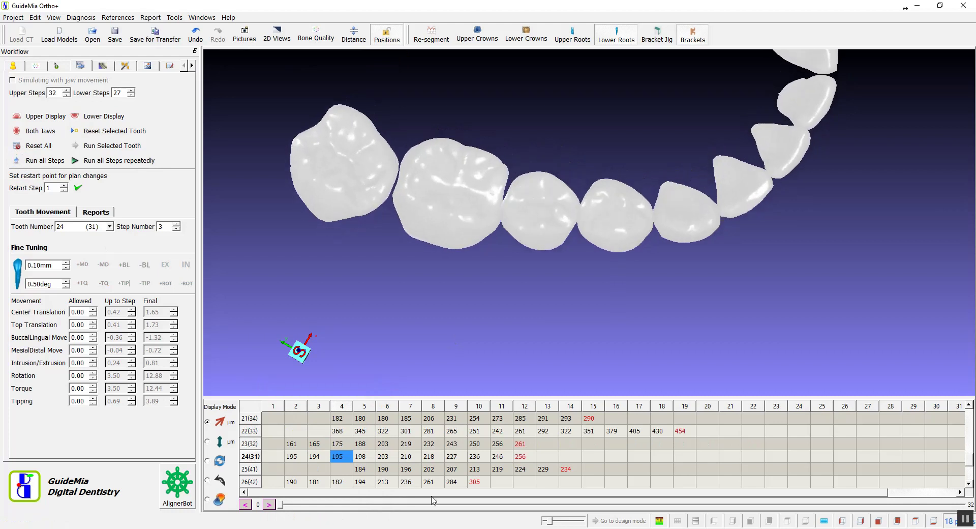
Step: Jump between the early movement steps of lower tooth 24 (31) and examine the spacing of the lower right teeth from a tilted view
right_click(388, 457)
click(402, 517)
drag(530, 272, 527, 320)
right_click(362, 458)
click(367, 525)
right_click(341, 458)
click(346, 525)
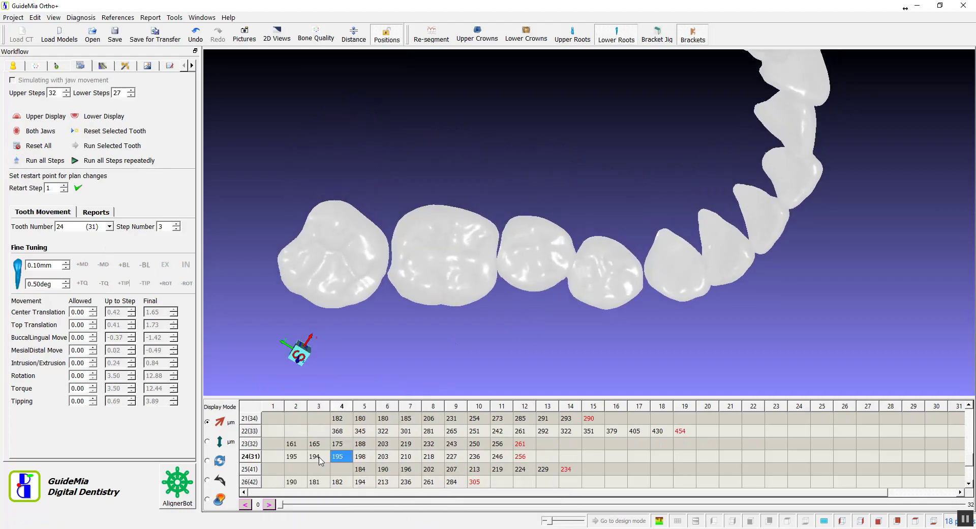
right_click(316, 459)
click(321, 525)
right_click(301, 460)
click(306, 525)
right_click(314, 459)
click(318, 525)
right_click(341, 459)
click(322, 527)
right_click(303, 459)
click(328, 517)
right_click(341, 459)
click(366, 517)
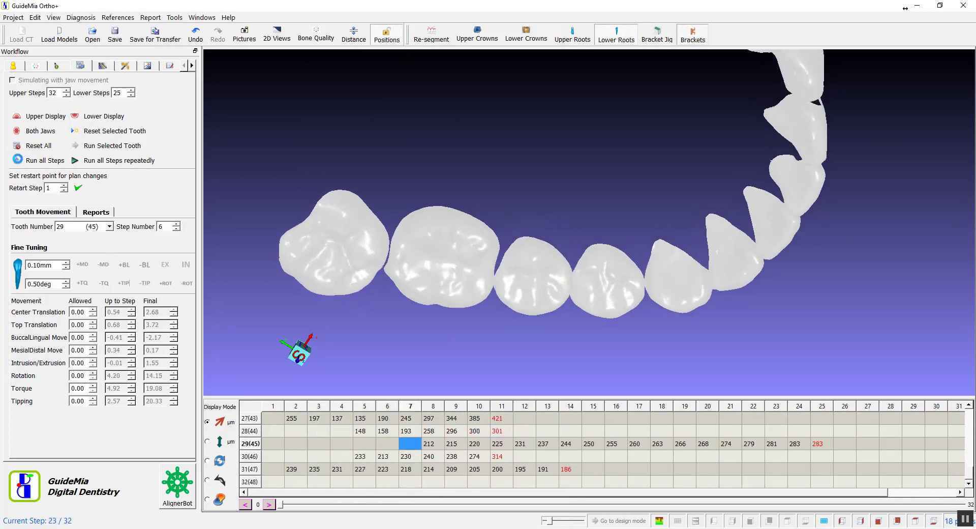
Step: Set the lower steps to 30, start the movement of lower tooth 29 (45) at step 9 and run all steps
right_click(456, 444)
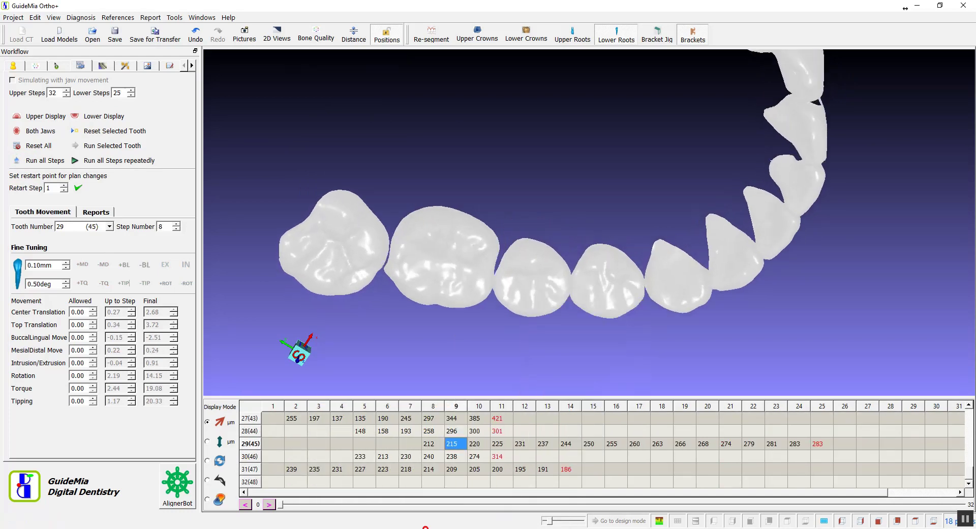
click(453, 524)
right_click(447, 445)
click(435, 493)
drag(128, 93, 112, 85)
text(30)
key(Return)
right_click(454, 444)
click(437, 518)
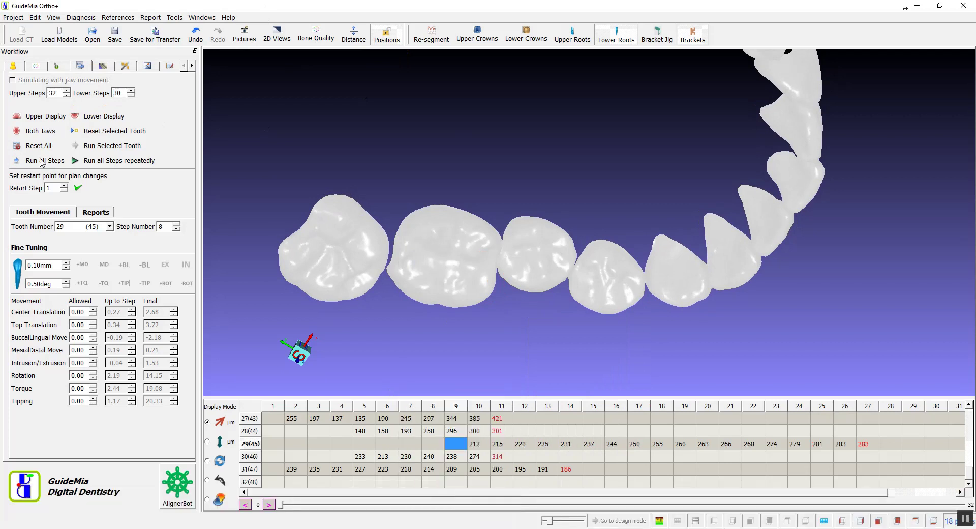
click(18, 161)
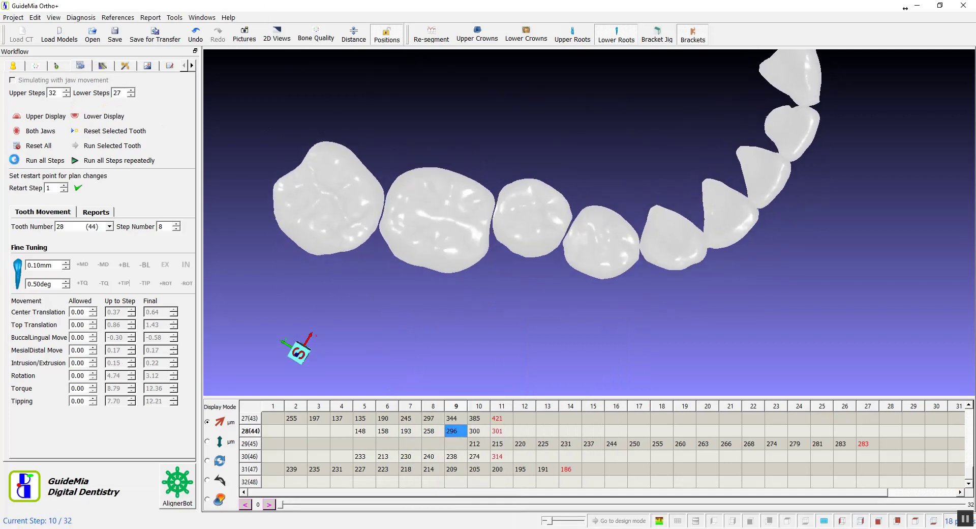
Step: Set a key frame at step 7 of lower tooth 28 (44) and fine-tune its buccal/lingual position there in 0.10 mm increments
click(407, 430)
right_click(407, 431)
click(413, 444)
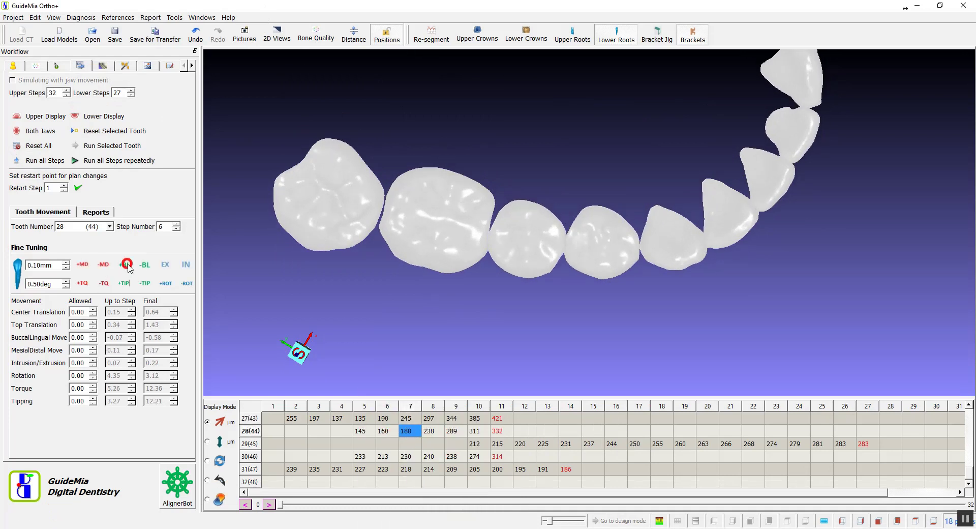
click(125, 265)
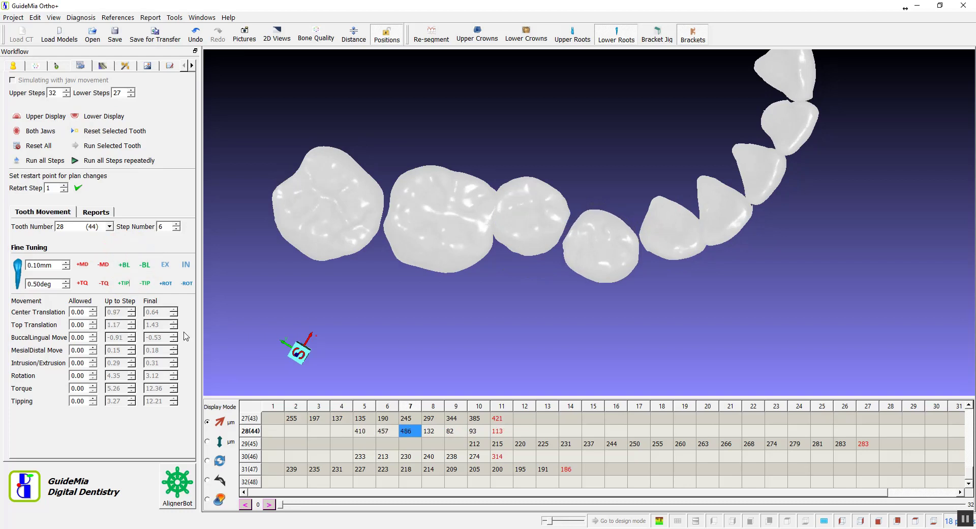
Step: Insert five additional steps into the first movement stage of lower tooth 28 (44) and run all steps
right_click(388, 436)
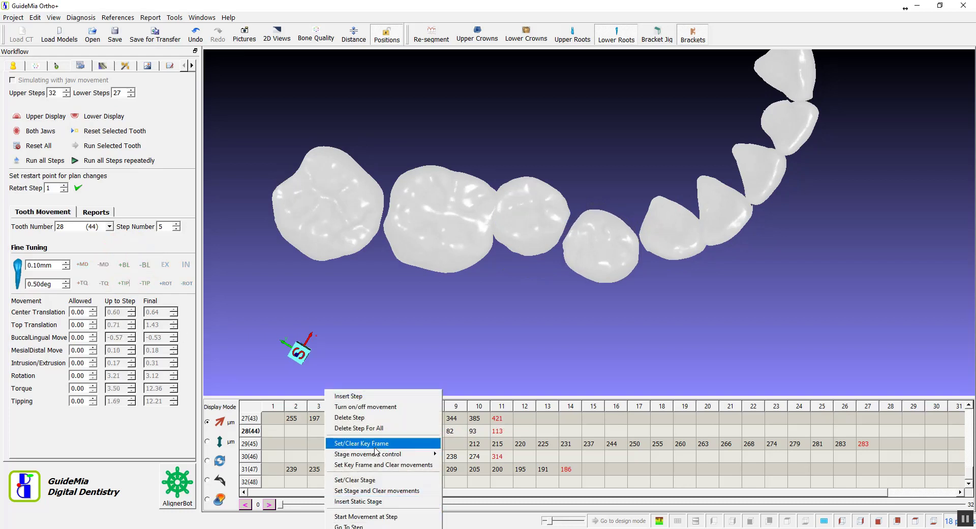
click(346, 396)
right_click(342, 431)
click(369, 396)
right_click(347, 430)
click(391, 396)
right_click(350, 431)
click(404, 396)
right_click(351, 430)
click(407, 396)
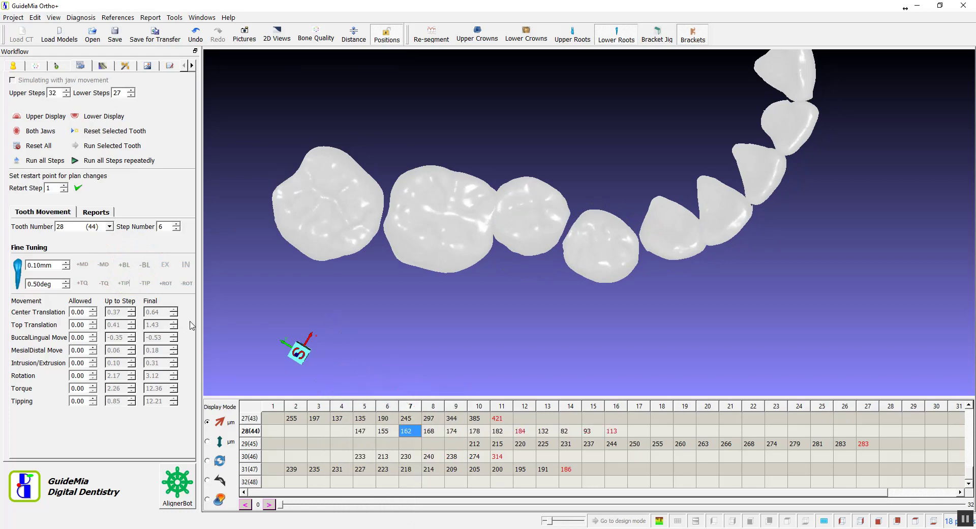
click(15, 160)
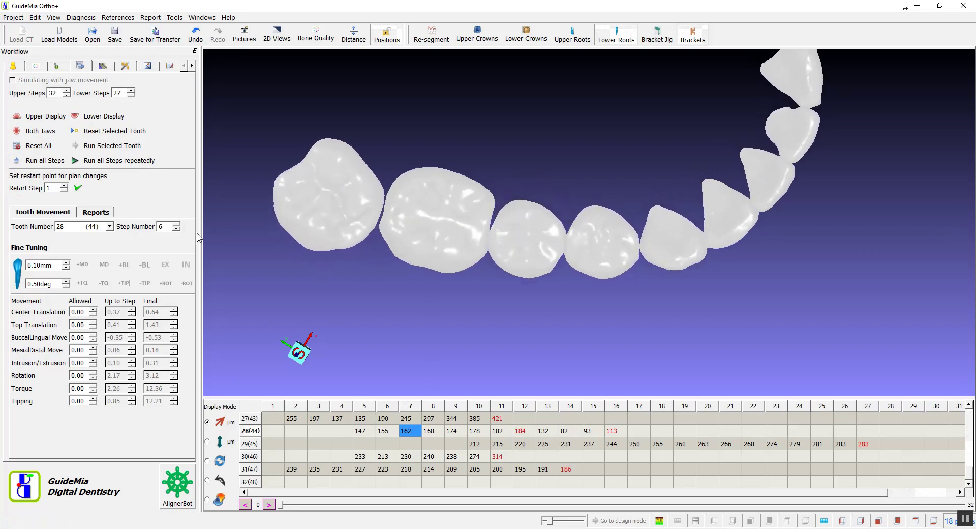
Step: Apply a rotation stage before step 17 to lower tooth 29 (45) and run all steps
click(525, 266)
right_click(643, 448)
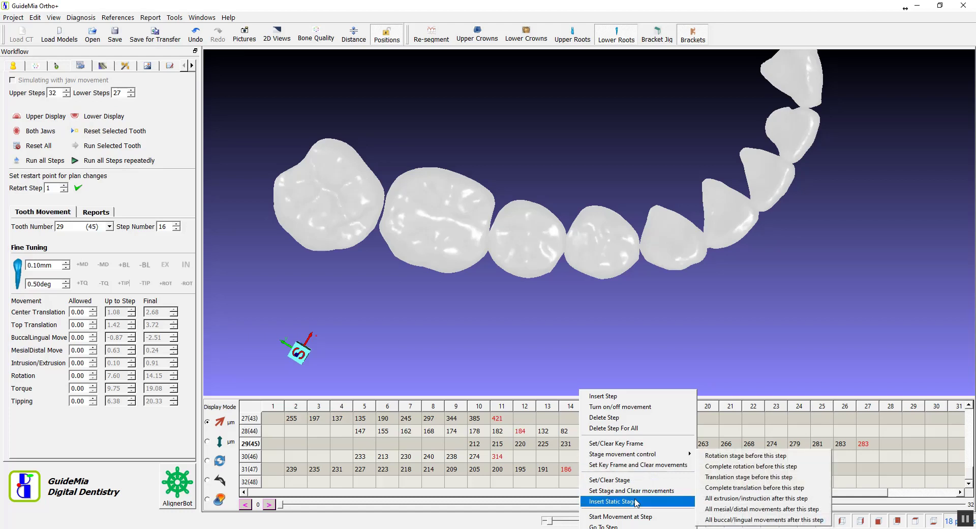
mouse_move(684, 454)
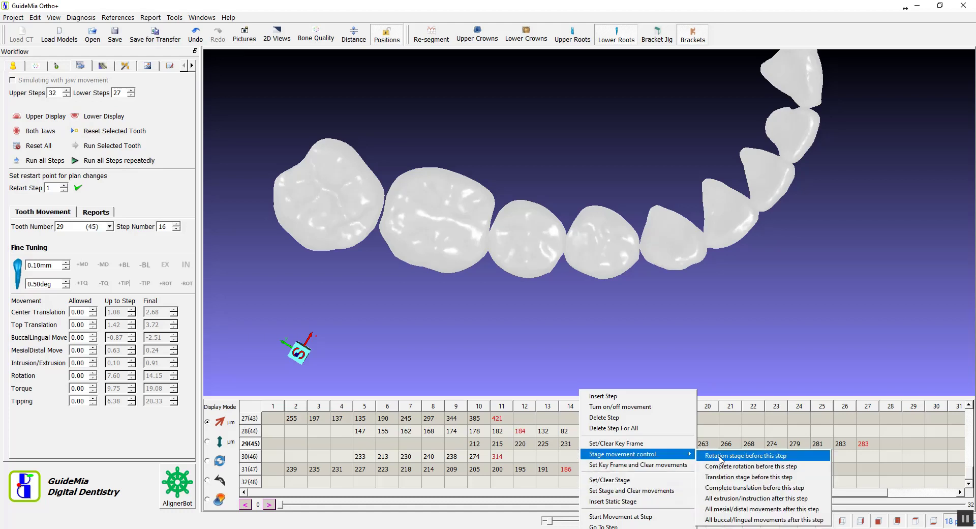
click(720, 457)
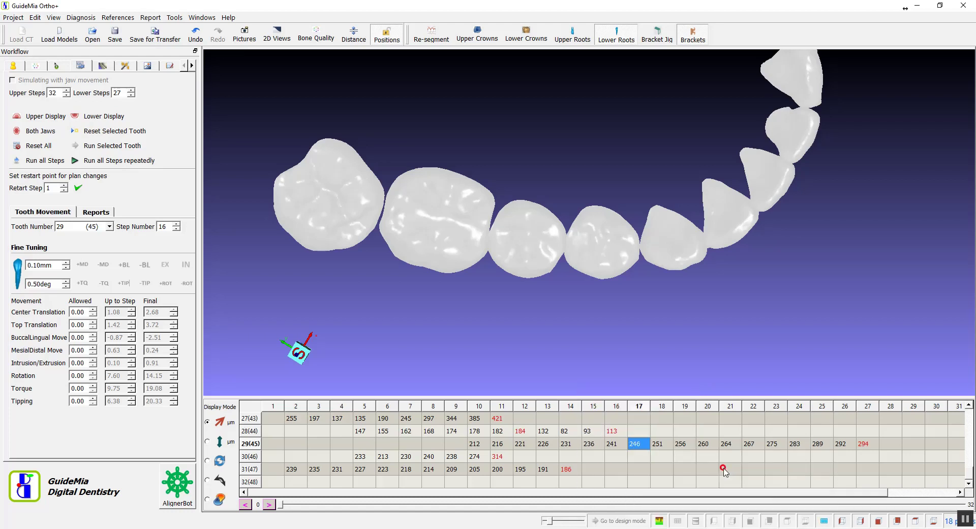
click(19, 160)
Step: Set a key frame at step 17 of lower tooth 29 (45) and replay all steps from a tilted view
right_click(630, 444)
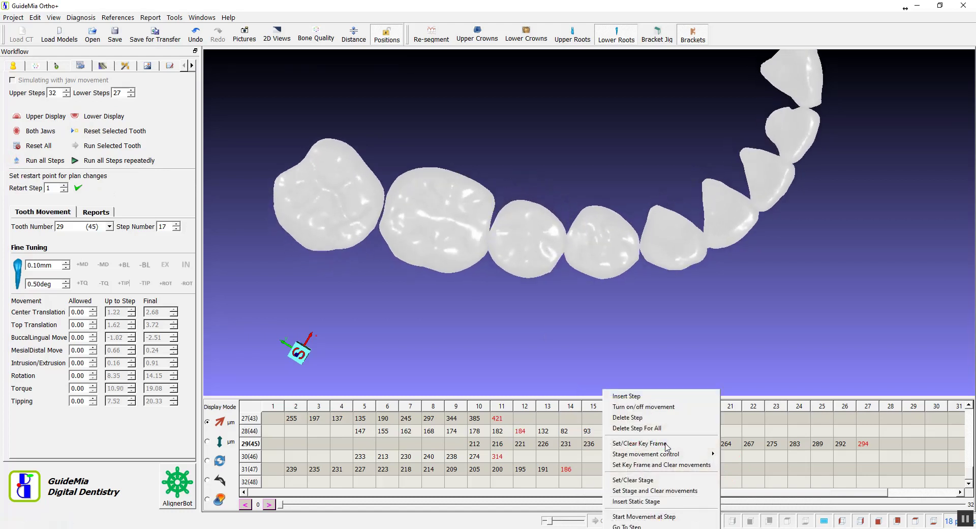
click(651, 443)
click(557, 442)
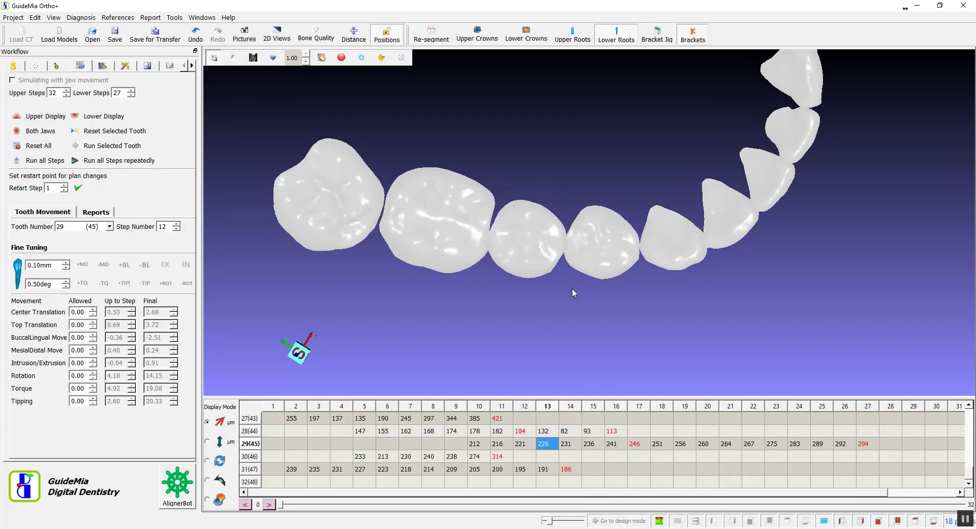
drag(512, 312, 509, 337)
click(15, 160)
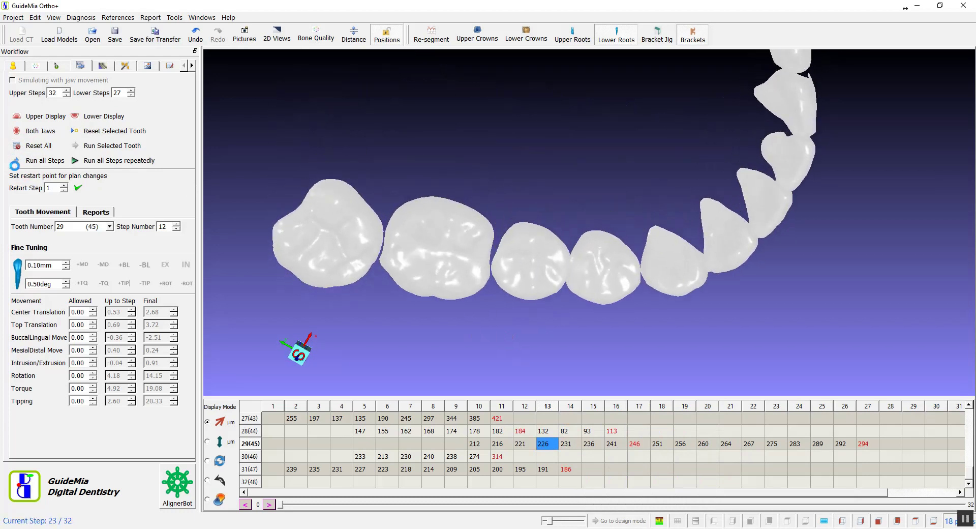
Step: Return to final position planning and isolate the lower crowns by hiding the upper crowns and the gum model
click(57, 67)
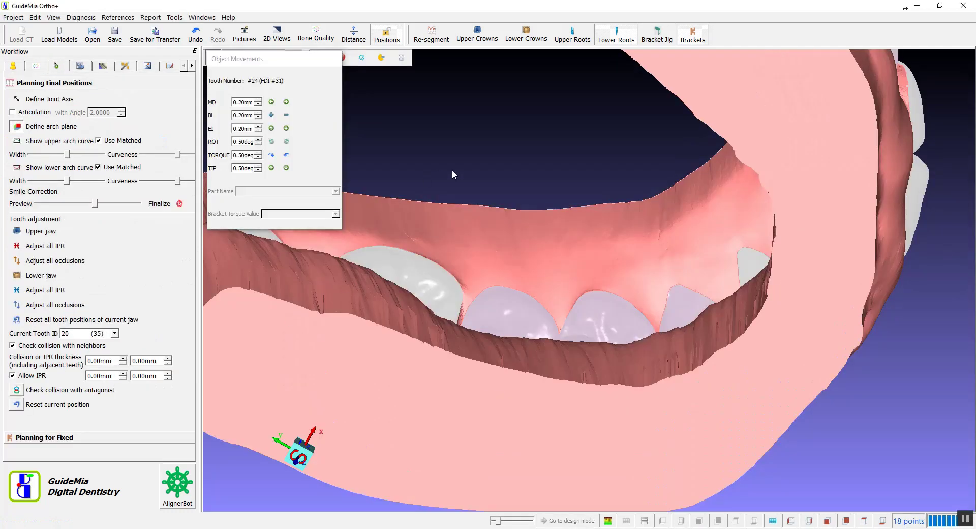
drag(453, 169, 696, 93)
click(476, 33)
click(528, 33)
drag(602, 160, 608, 91)
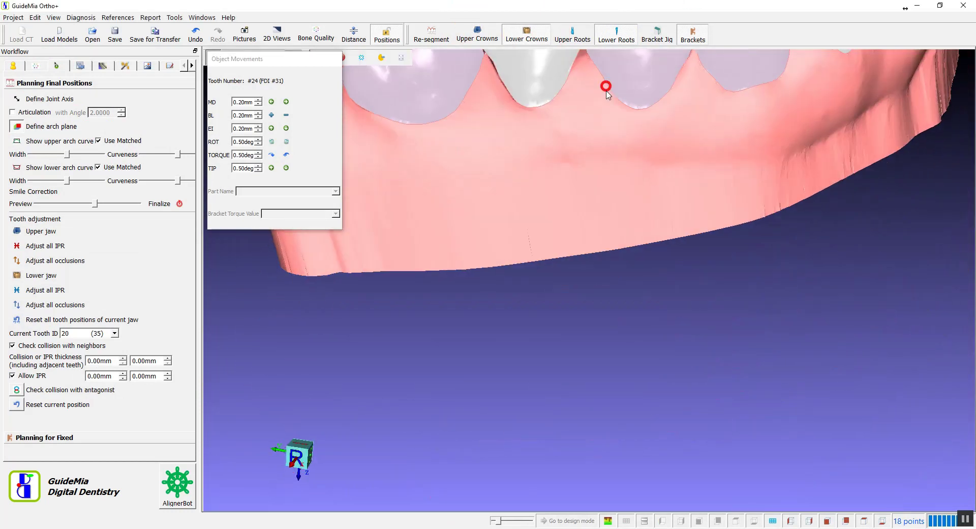
middle_drag(607, 87, 604, 203)
right_click(545, 299)
click(564, 327)
middle_drag(573, 307, 573, 356)
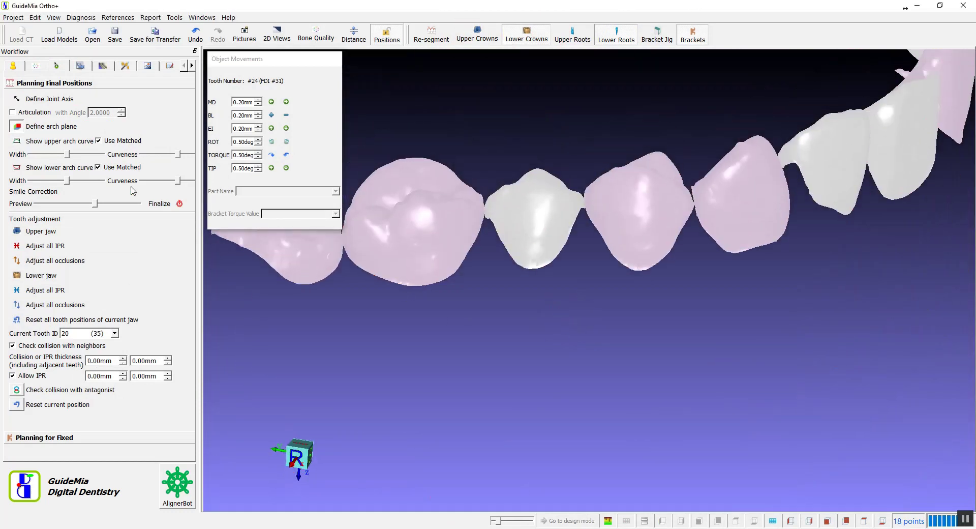
drag(578, 270, 734, 224)
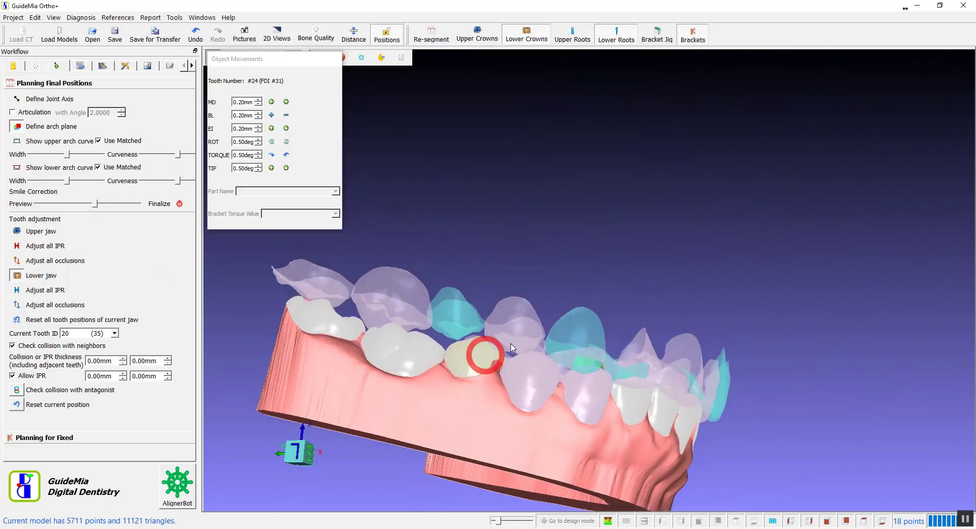
Step: Select lower tooth 29 (45) for final position adjustment and hide the lower gum model around it
click(473, 358)
middle_drag(641, 214, 716, 127)
drag(716, 127, 643, 89)
right_click(542, 269)
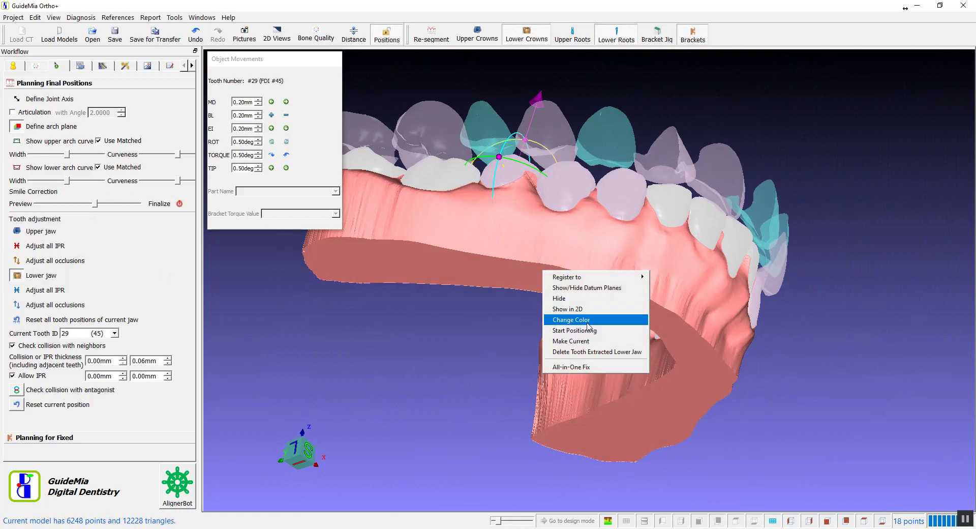
click(558, 300)
drag(500, 290, 503, 160)
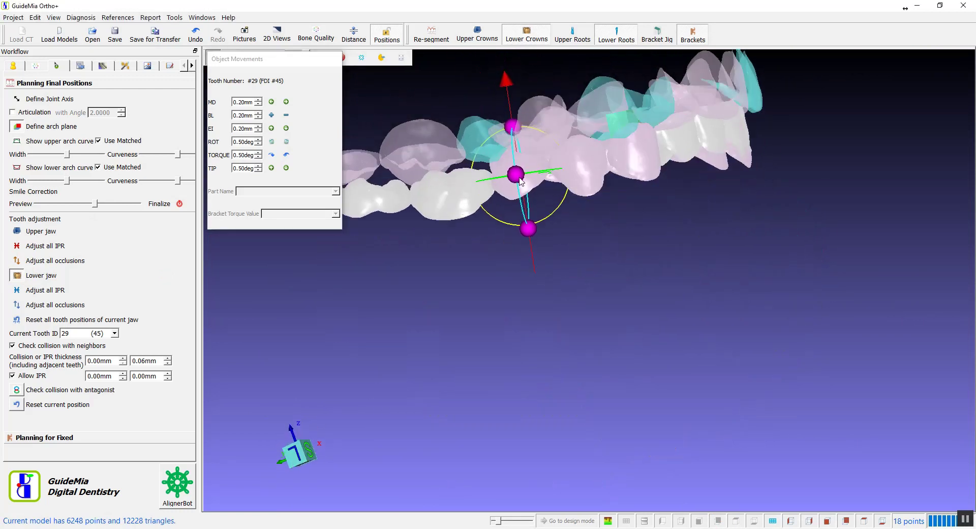
Step: Adjust the final position and rotation of lower tooth 29 (45) so it lines up with its neighbouring teeth
drag(599, 246, 608, 305)
click(486, 39)
click(487, 40)
click(487, 39)
drag(483, 87, 548, 407)
drag(596, 306, 596, 125)
right_click(557, 171)
drag(460, 123, 478, 311)
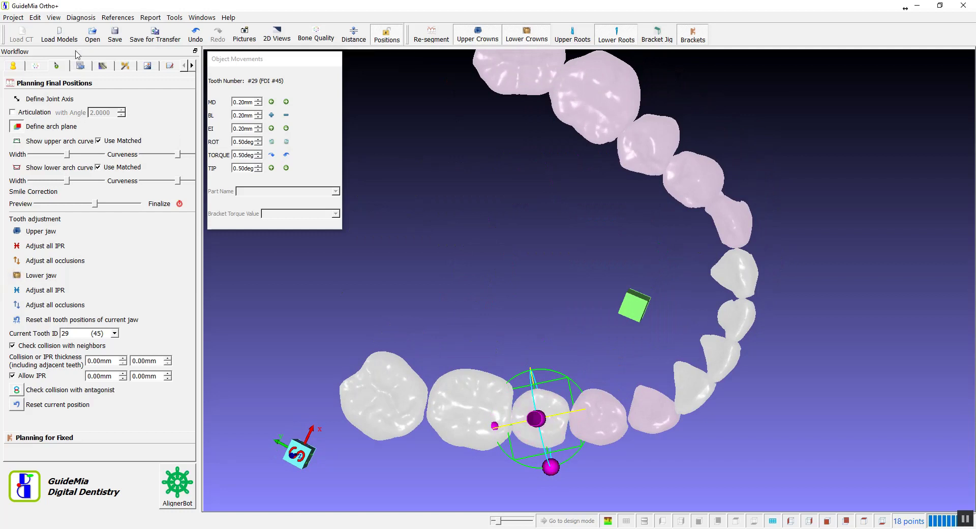
Step: Return to the movement simulation and show only the lower crowns from the occlusal side, with both gum models hidden
click(72, 65)
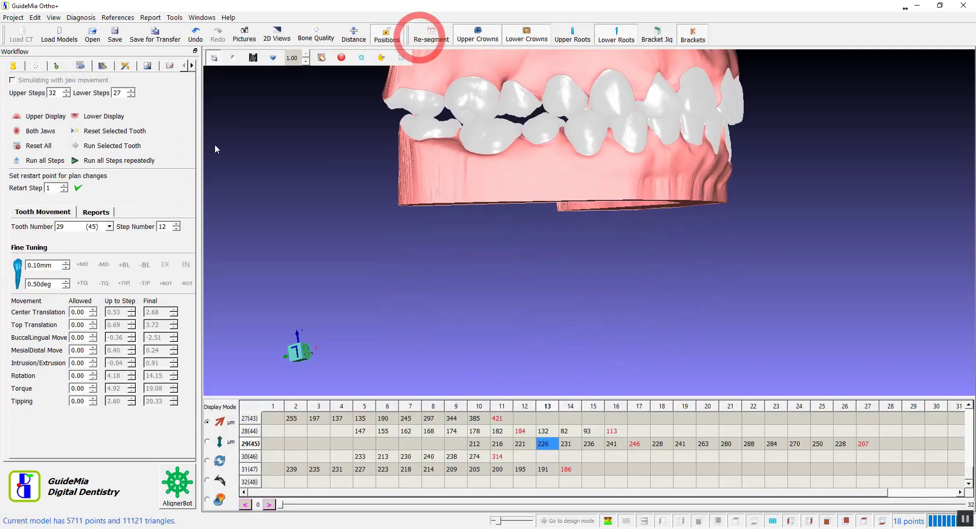
right_click(504, 60)
click(565, 87)
right_click(534, 185)
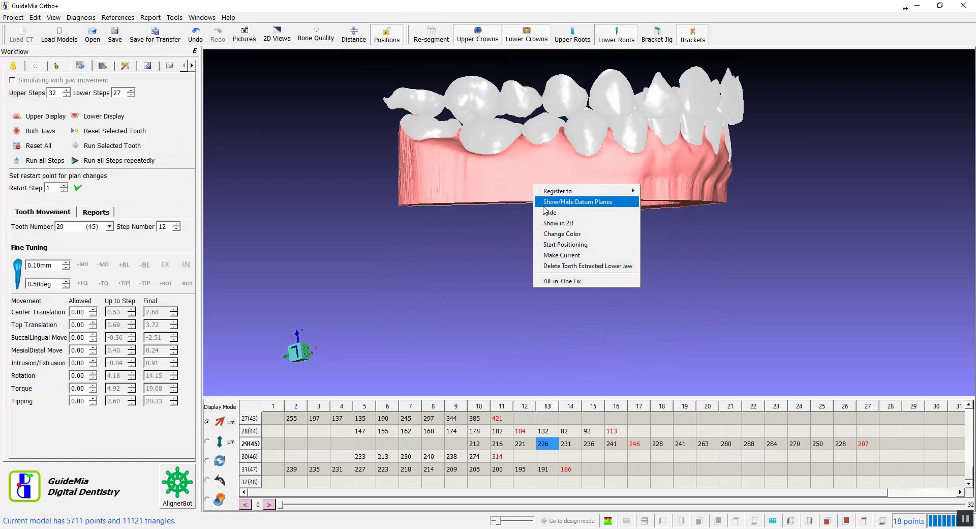
click(550, 212)
drag(640, 243, 506, 230)
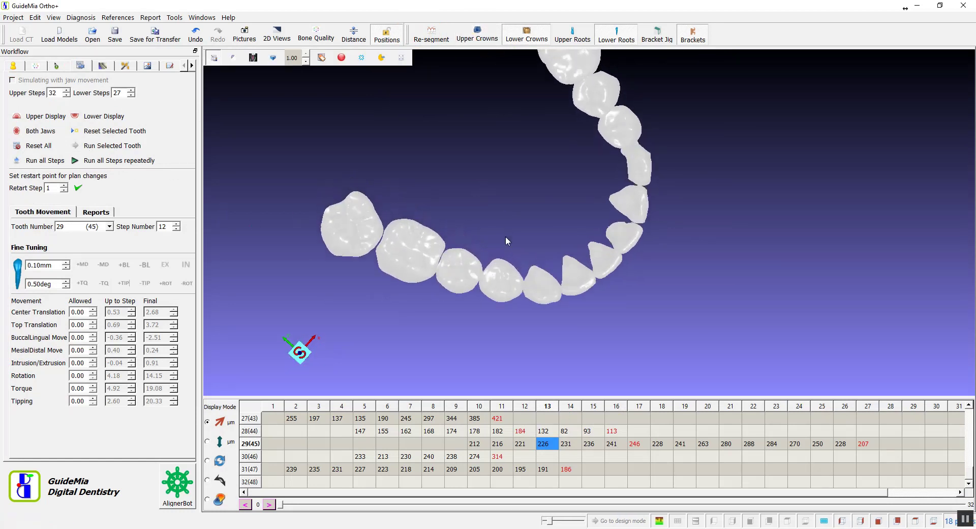
Step: Run all steps, try starting the movement of lower tooth 29 (45) at step 6 and run them again
click(17, 161)
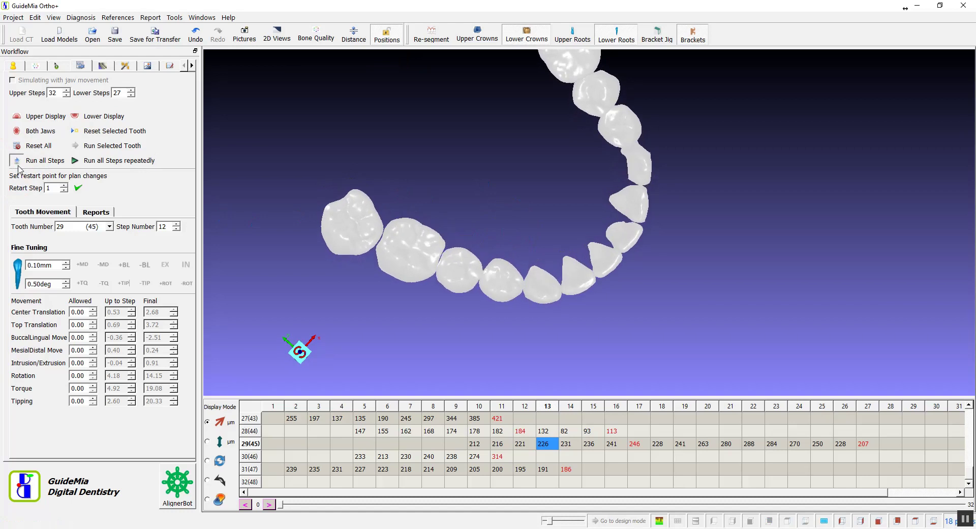
click(17, 160)
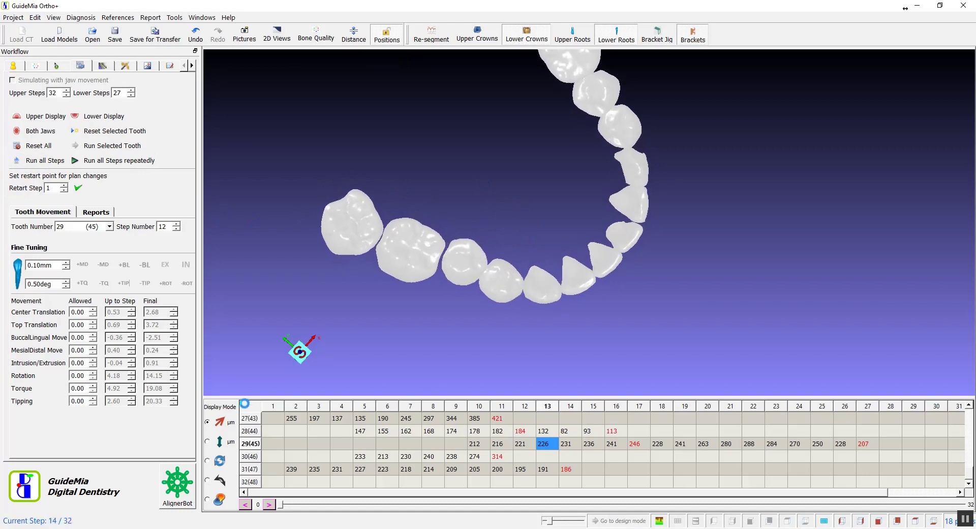
right_click(390, 447)
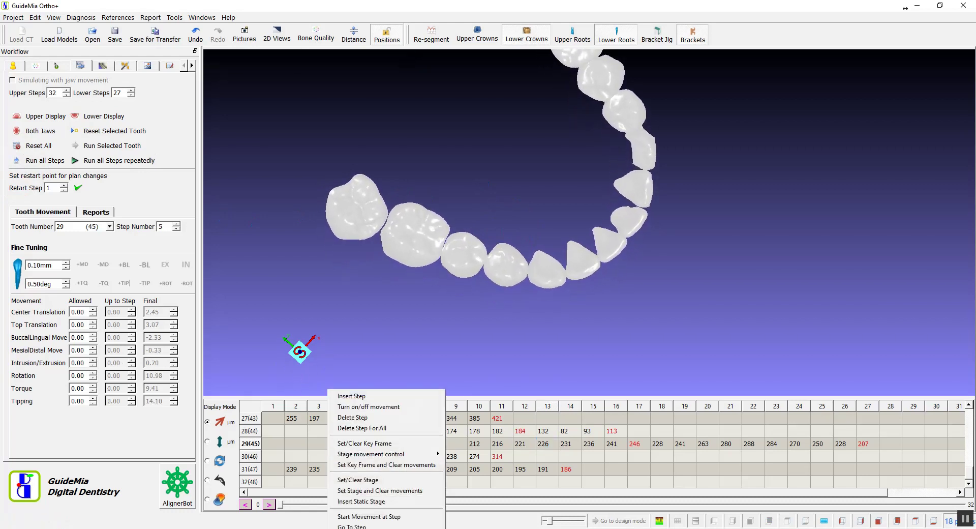
click(376, 516)
click(18, 160)
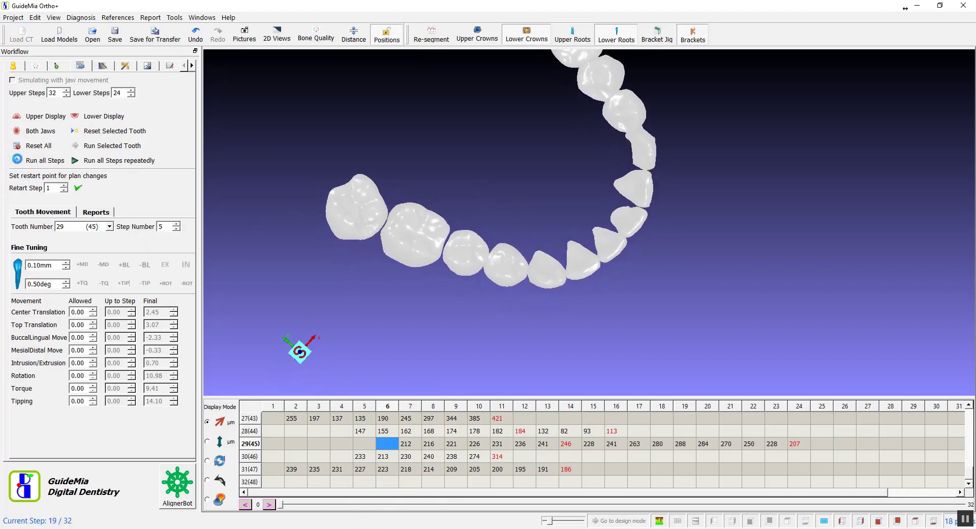
Step: Start the movement of lower tooth 29 (45) at step 5 and replay all steps to examine the spacing
right_click(364, 444)
click(344, 515)
click(17, 161)
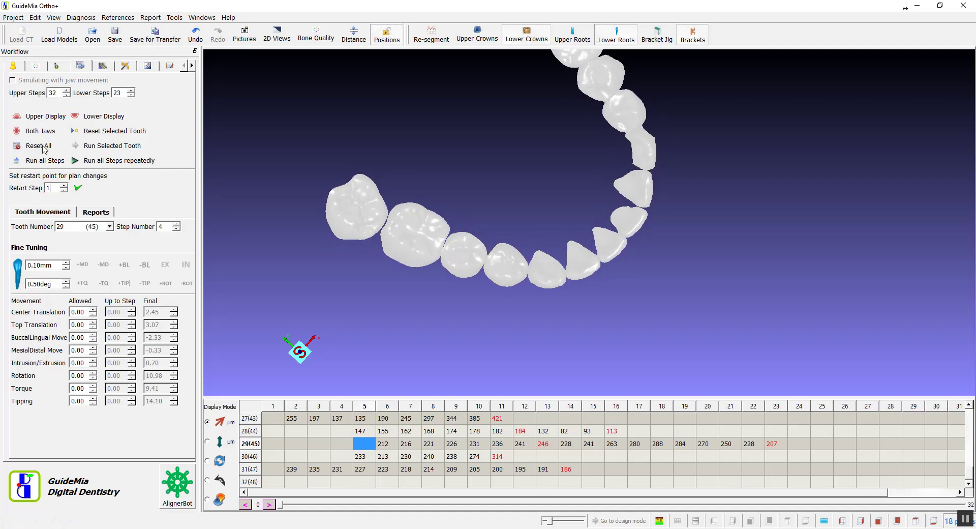
click(18, 161)
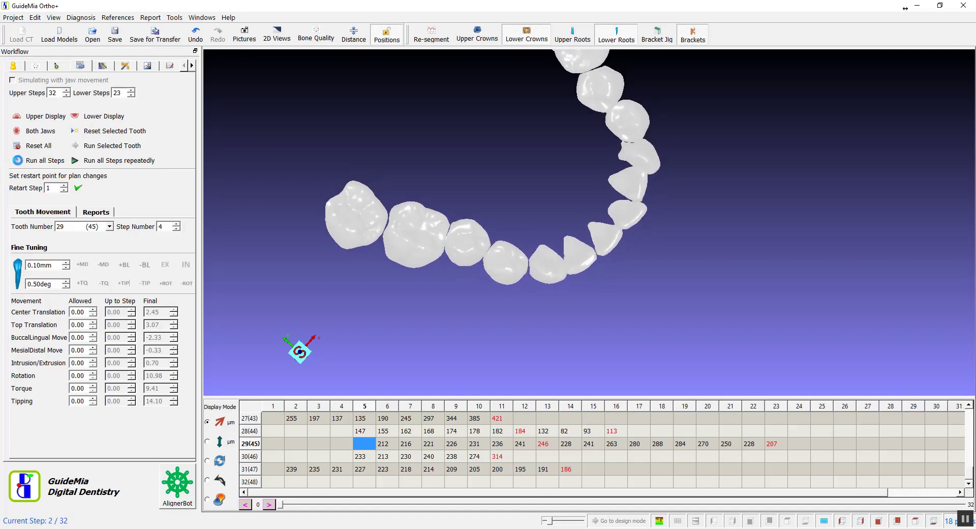
Step: Start the movement of lower tooth 28 (44) at step 3 of the staging table
right_click(325, 436)
click(313, 514)
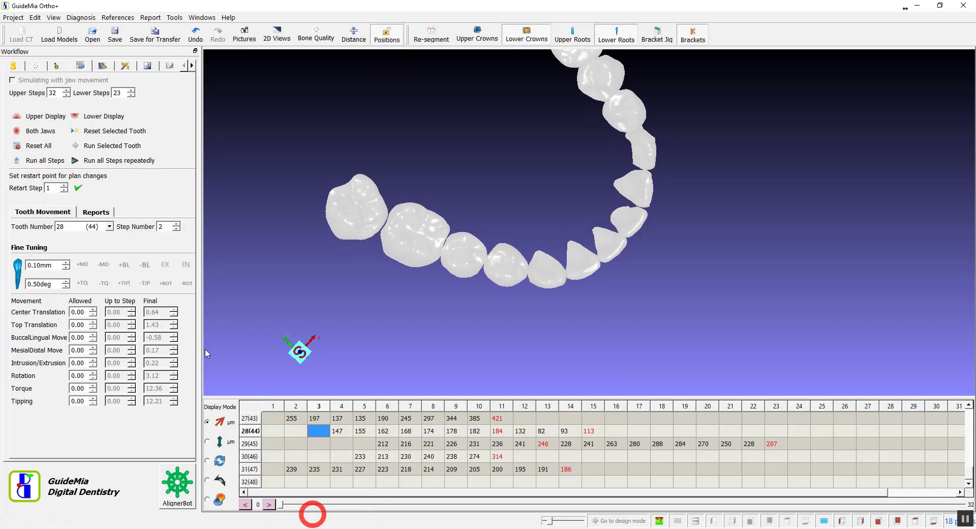
Step: Shift the movement of lower tooth 28 (44) one step earlier in the staging table and replay all steps
click(17, 160)
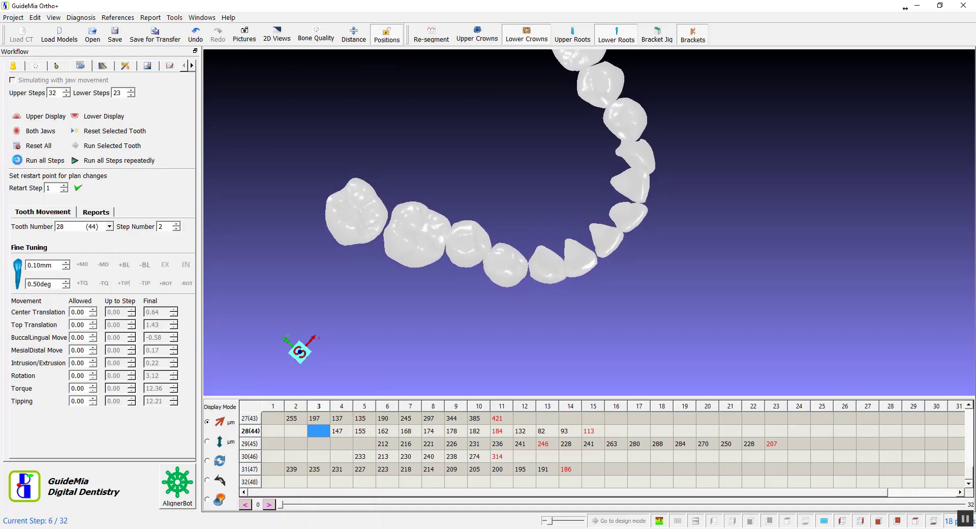
right_click(296, 431)
click(285, 515)
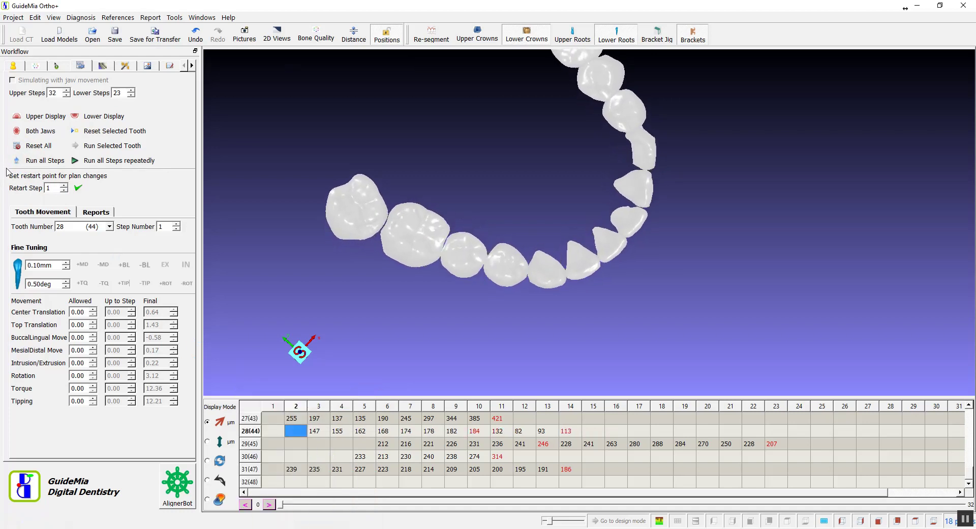
click(16, 161)
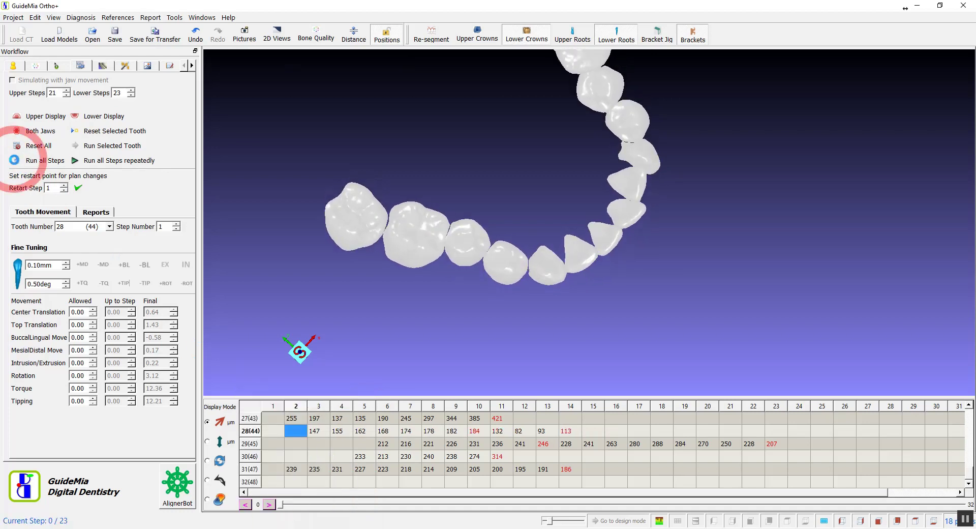
click(16, 162)
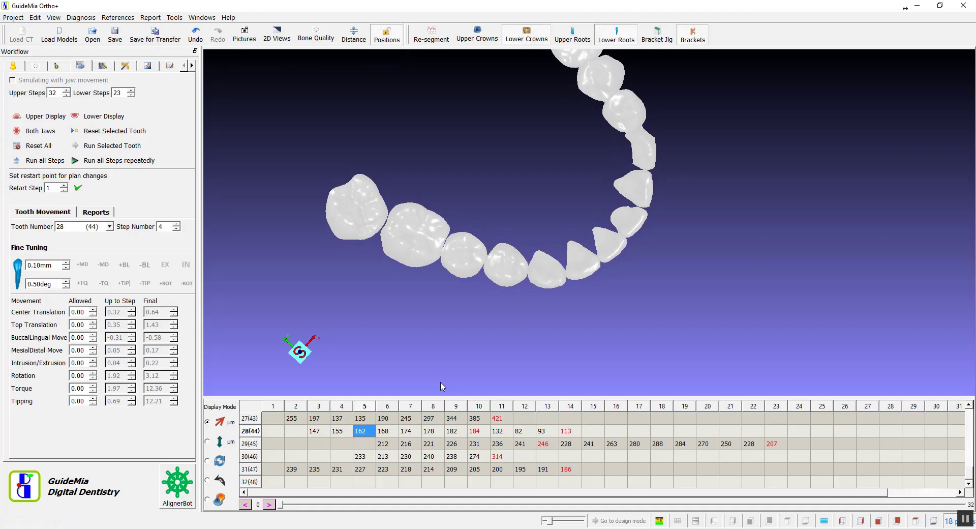
drag(414, 357, 451, 342)
click(16, 161)
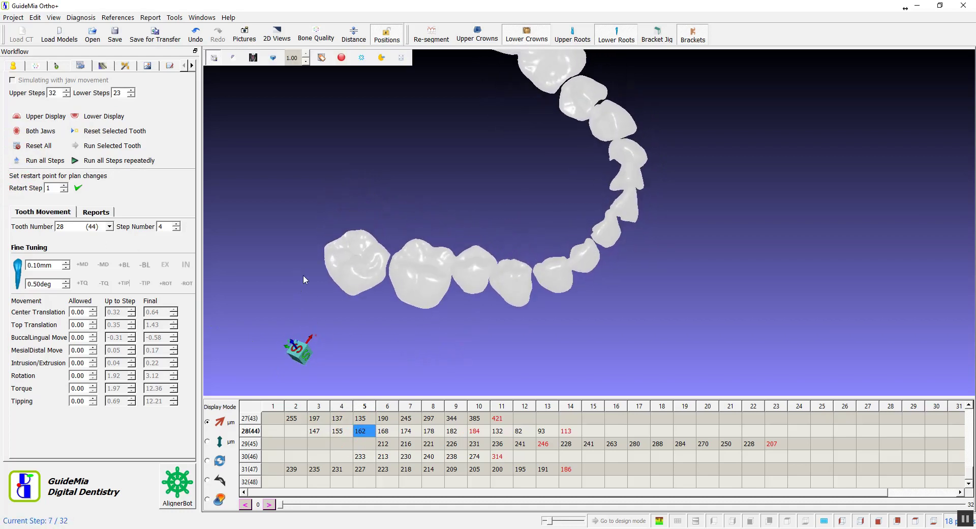
Step: Switch to the aligner attachments stage and add attachments to the teeth automatically
click(103, 67)
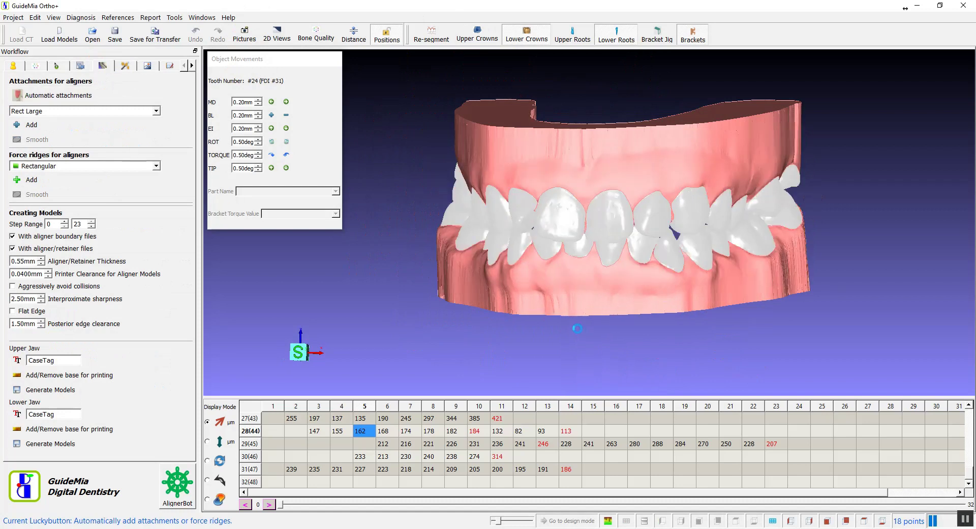
drag(582, 330, 358, 323)
right_click(790, 189)
click(835, 249)
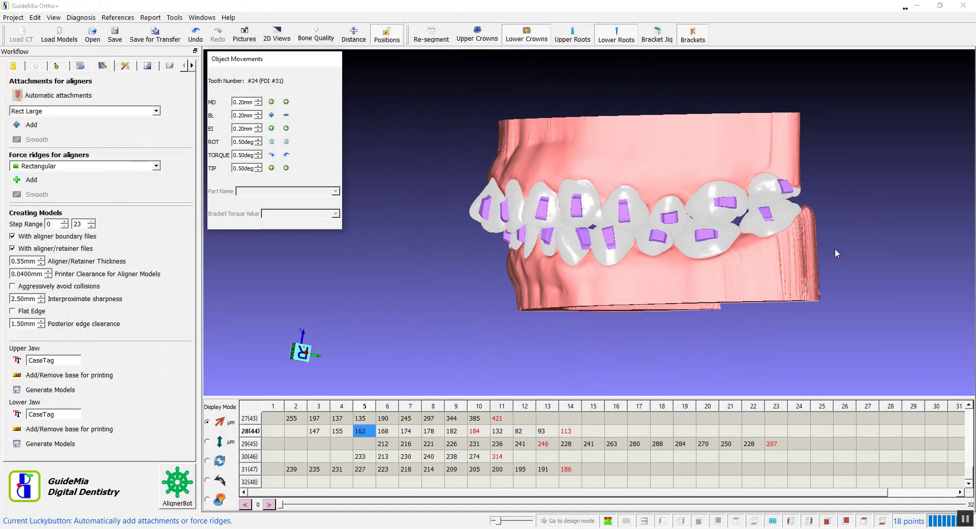
scroll(835, 248, up, 5)
drag(852, 312, 706, 234)
Step: Adjust the placement of the attachment on the upper first molar
right_click(705, 223)
click(733, 273)
drag(714, 224, 744, 248)
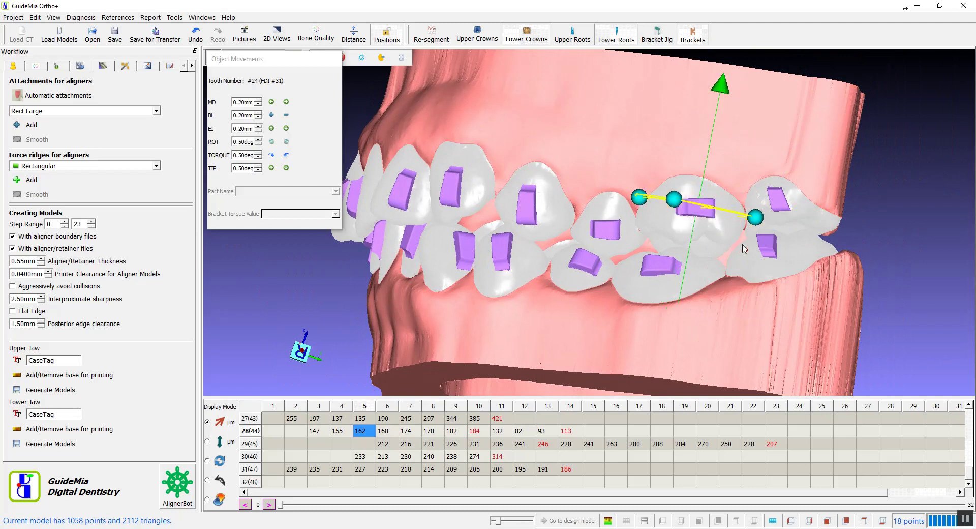
drag(797, 344, 798, 285)
drag(559, 193, 618, 247)
Step: Edit attachments on further back teeth, including the one on the lower second premolar of the opposite side
right_click(678, 248)
click(707, 303)
drag(707, 303, 737, 186)
drag(692, 83, 850, 324)
right_click(555, 238)
click(606, 300)
drag(605, 300, 457, 303)
right_click(457, 303)
click(509, 365)
drag(392, 348, 437, 287)
drag(661, 325, 580, 265)
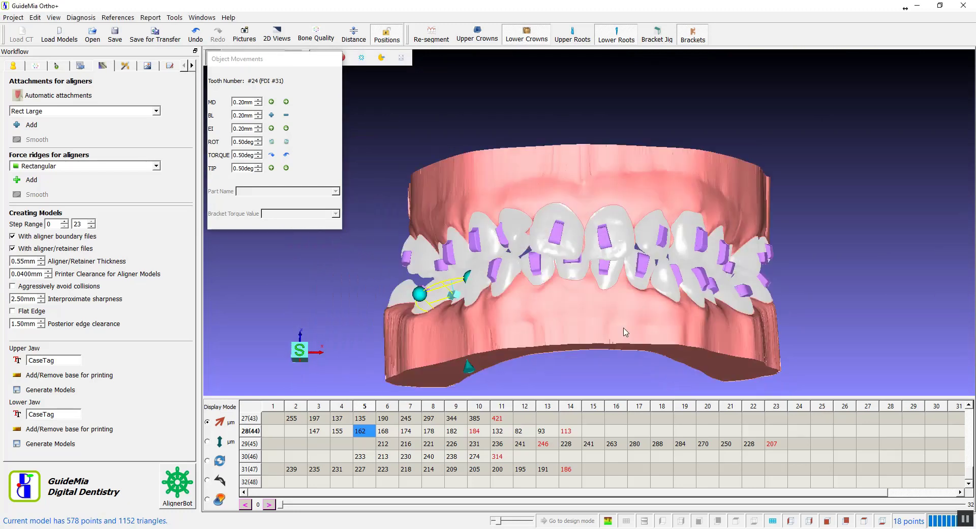
Step: Adjust the placement of the attachment on the lower canine
right_click(580, 262)
drag(626, 323, 617, 299)
right_click(617, 299)
click(652, 376)
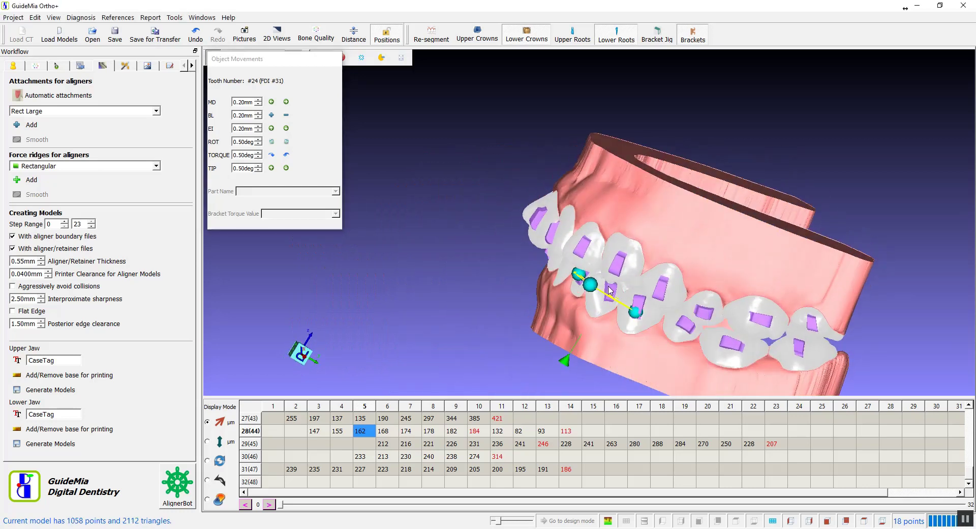
drag(676, 290, 667, 270)
Step: Enable aggressive collision avoidance without aligner boundary or retainer files, and place the upper case tag on the side of the gum model
drag(802, 182, 355, 254)
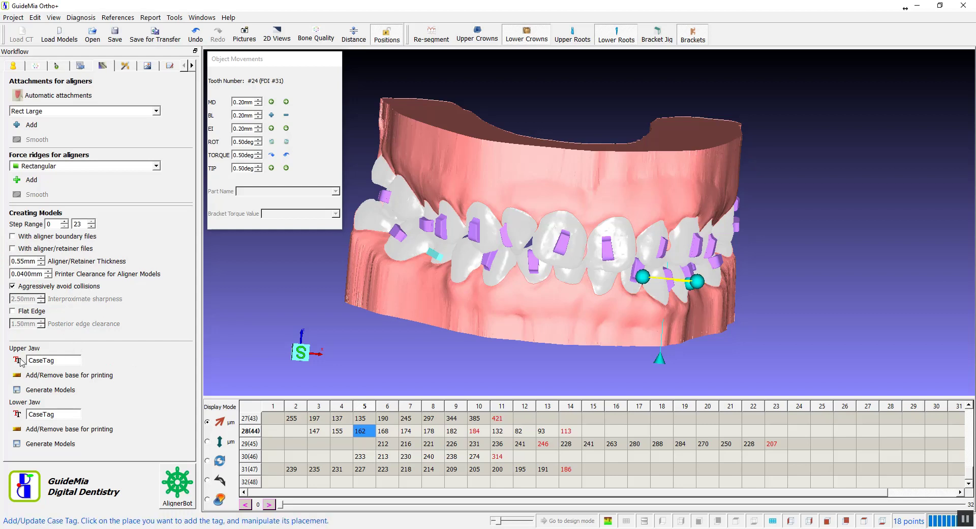
click(562, 172)
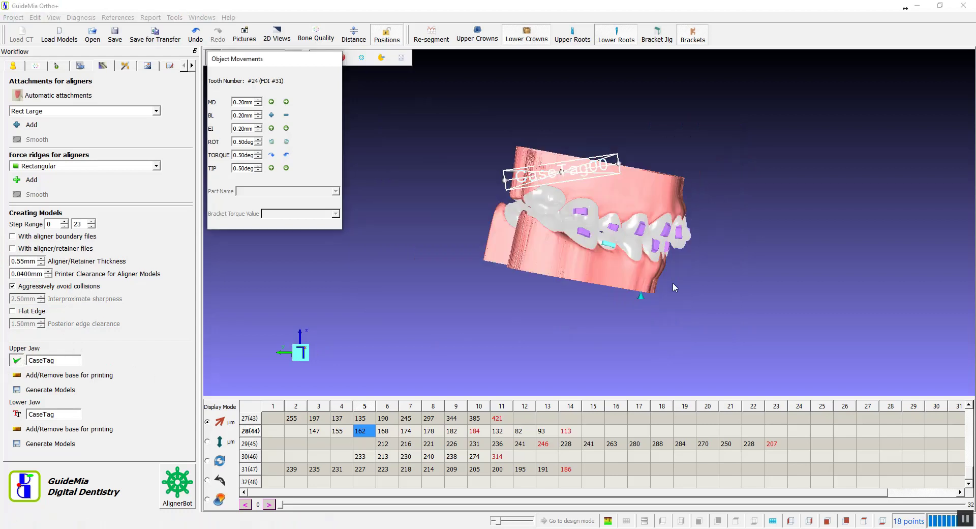
drag(617, 164, 630, 185)
mouse_move(758, 127)
mouse_down()
mouse_move(612, 249)
mouse_move(740, 131)
mouse_up()
drag(590, 182, 601, 184)
Step: Change the upper jaw's case tag text to TAG
drag(707, 153, 575, 269)
text(Tag)
key(BackSpace)
key(BackSpace)
key(BackSpace)
key(Caps_Lock)
text(TAG)
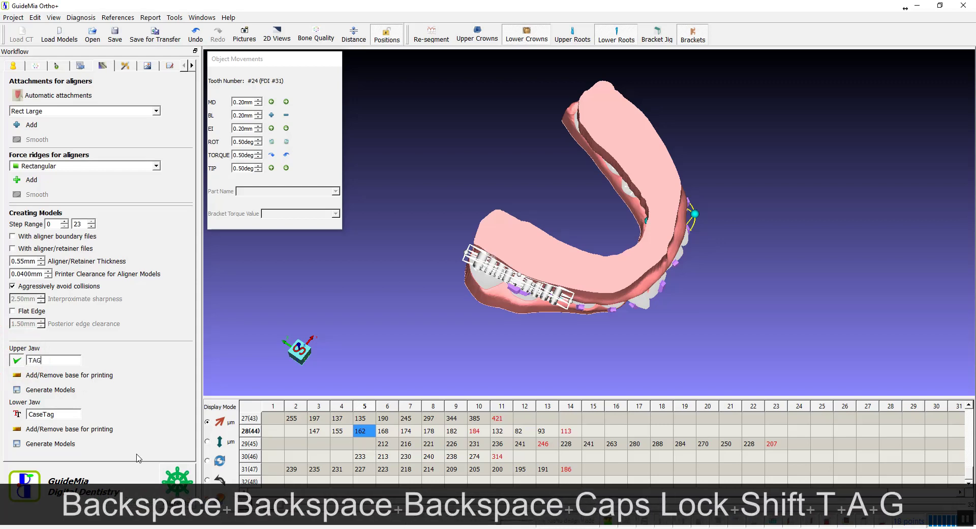
key(Return)
Step: Position the TAG label against the outer side of the upper gum model and apply it
drag(404, 198, 443, 205)
drag(578, 163, 535, 154)
drag(593, 133, 601, 302)
drag(502, 360, 572, 196)
click(568, 182)
drag(382, 328, 411, 304)
click(18, 362)
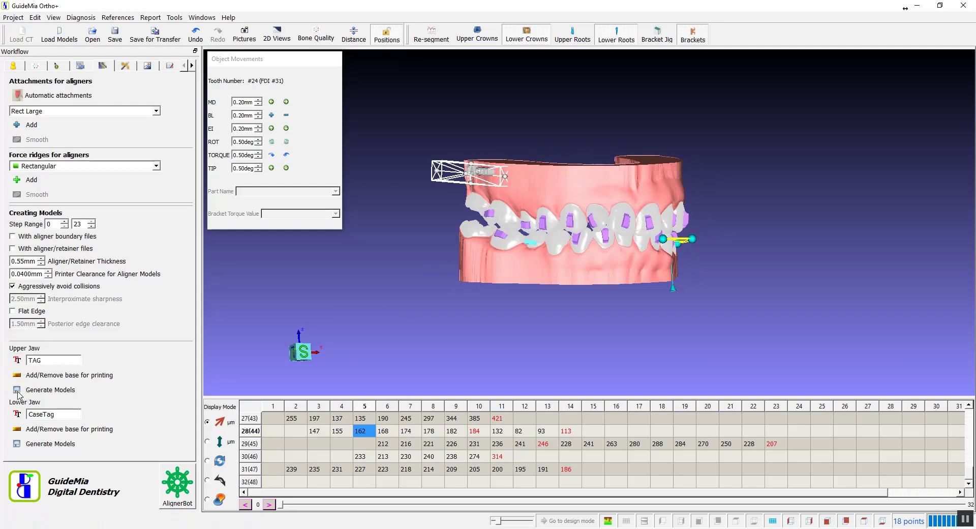
Step: Add a printing base to the upper model and shape it into a bar spanning both back ends of the arch
drag(457, 276, 677, 342)
click(17, 376)
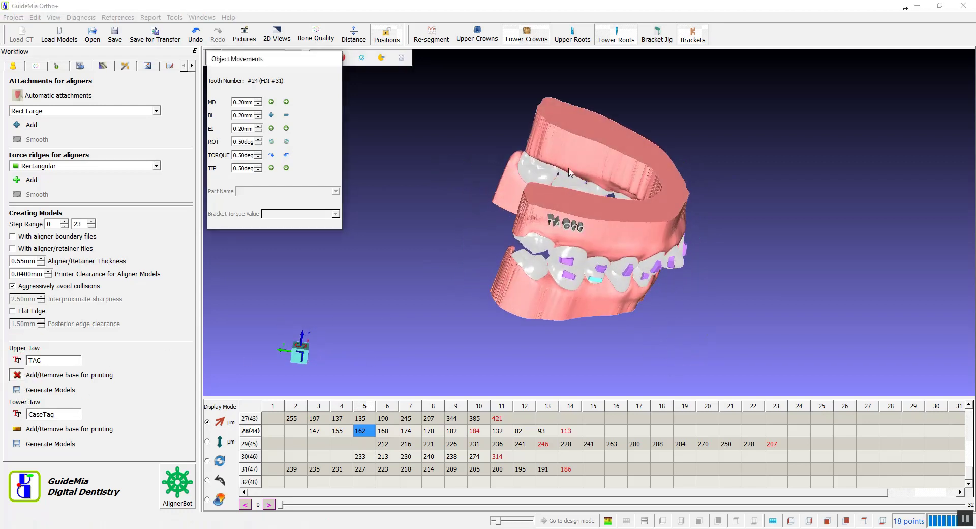
drag(478, 167, 762, 166)
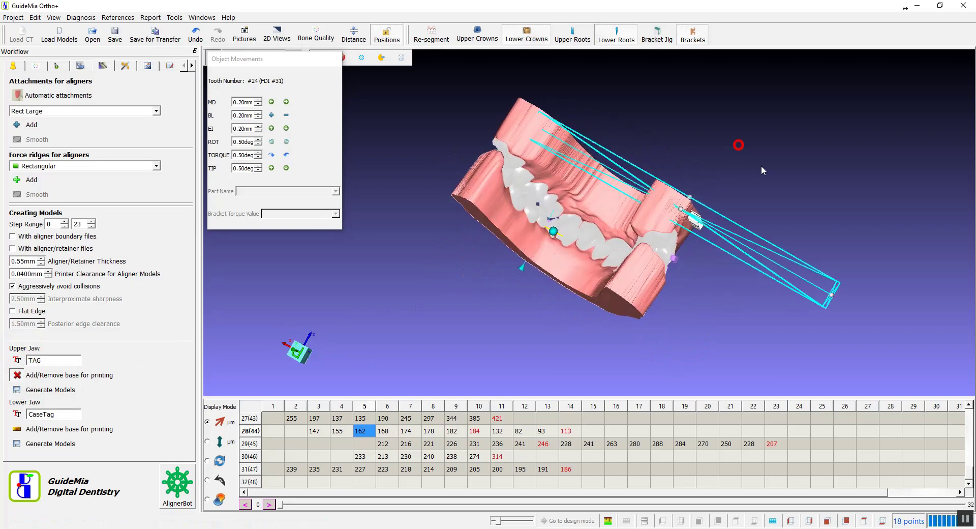
drag(833, 296, 659, 206)
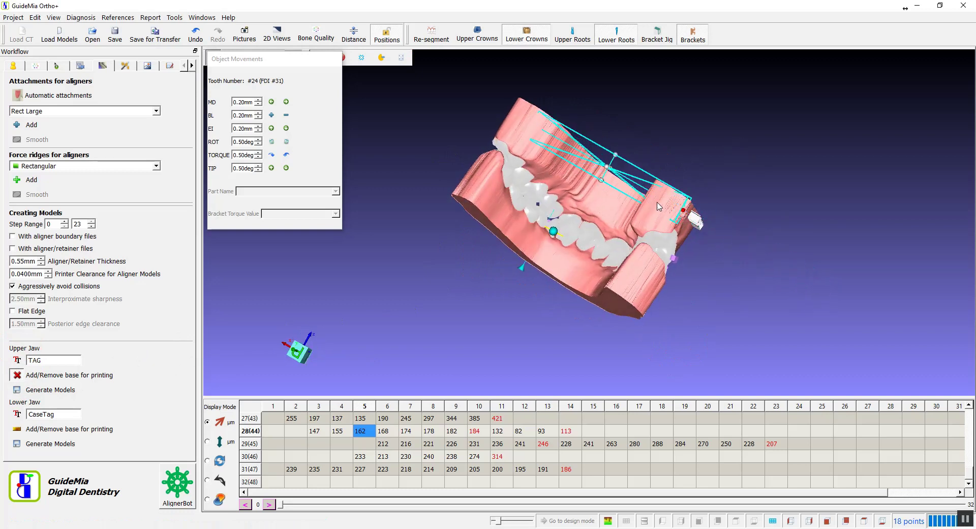
drag(826, 161, 735, 129)
drag(576, 138, 576, 150)
drag(722, 157, 502, 165)
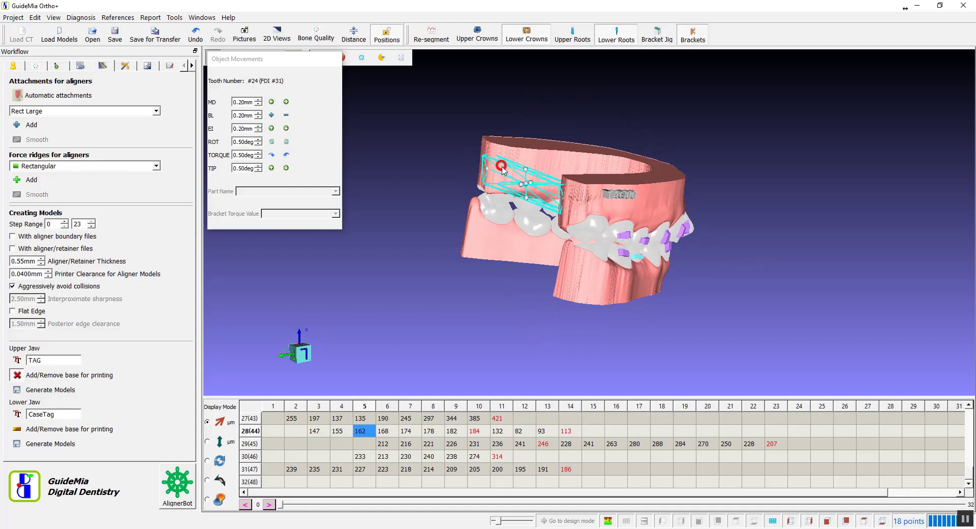
Step: Generate the upper jaw models and create a folder named dentalmodels as the save location
click(18, 392)
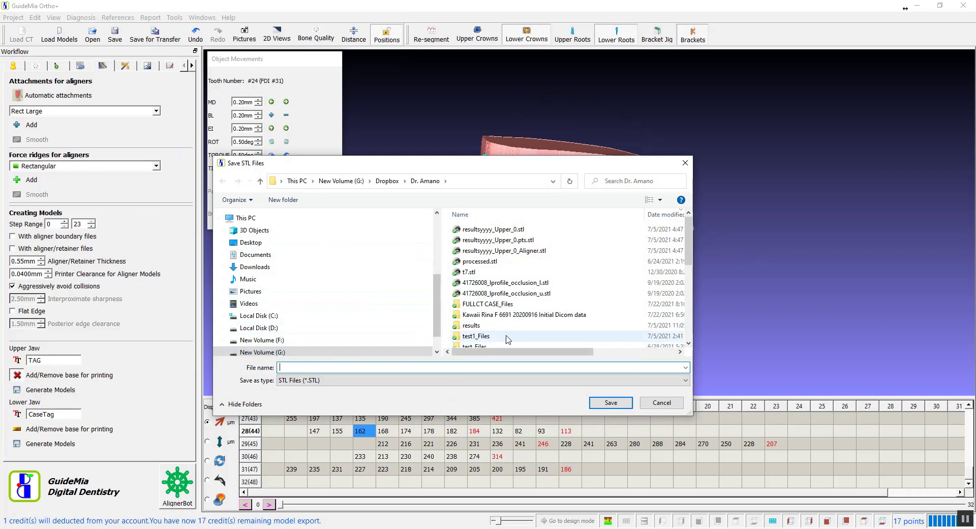
right_click(600, 241)
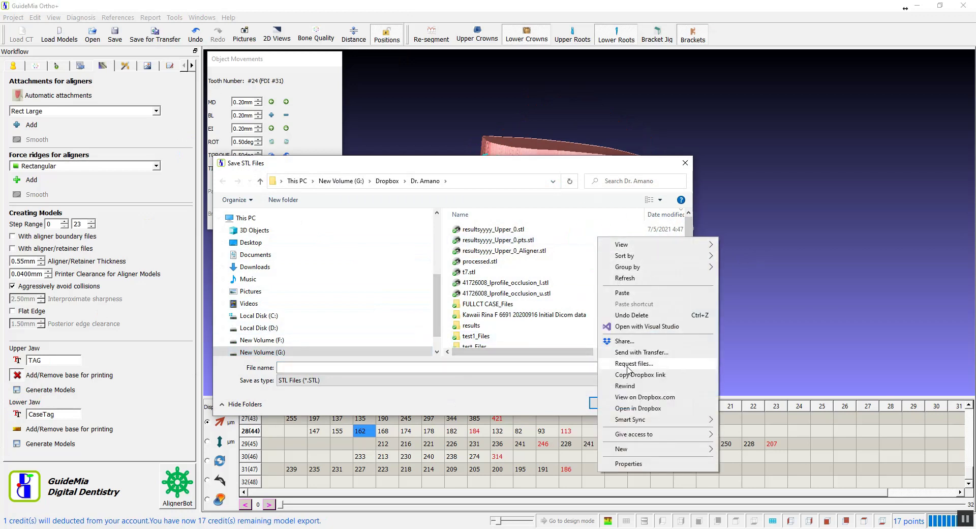
mouse_move(632, 454)
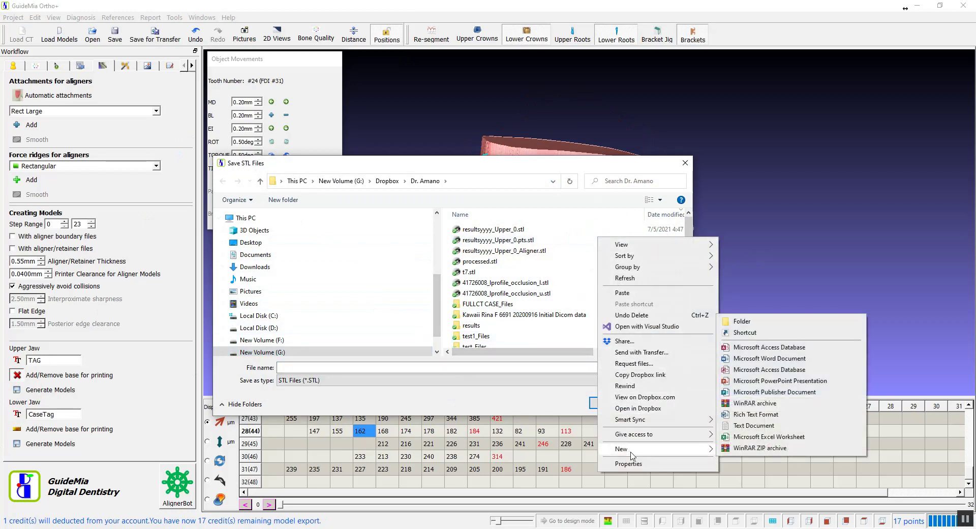
click(752, 321)
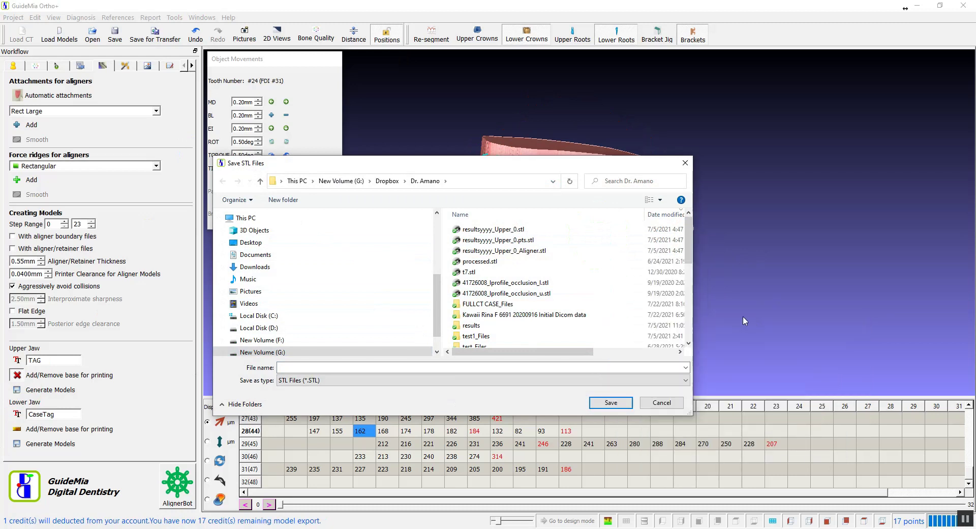
text(dentalmodel)
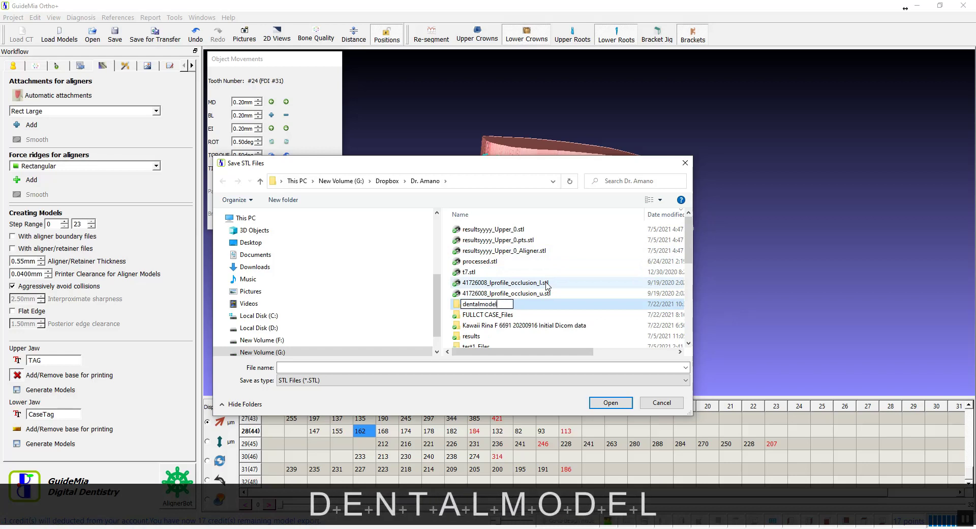
text(s)
key(Return)
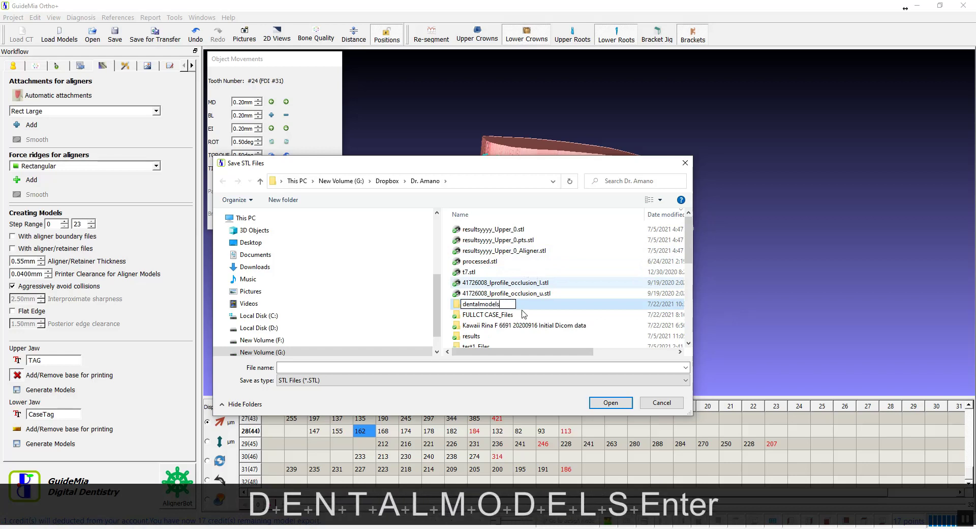
double_click(534, 305)
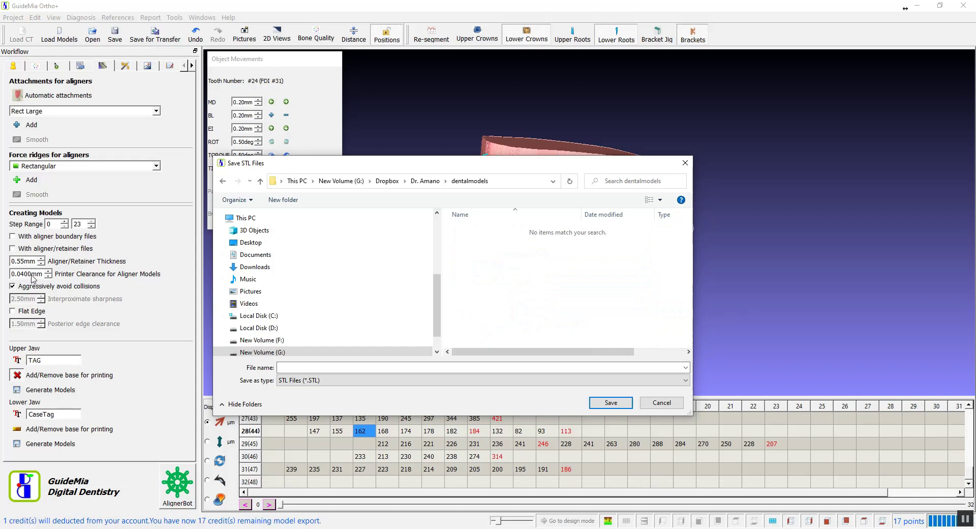
Step: Save the upper STL models in the dentalmodels folder under the name demo
click(305, 367)
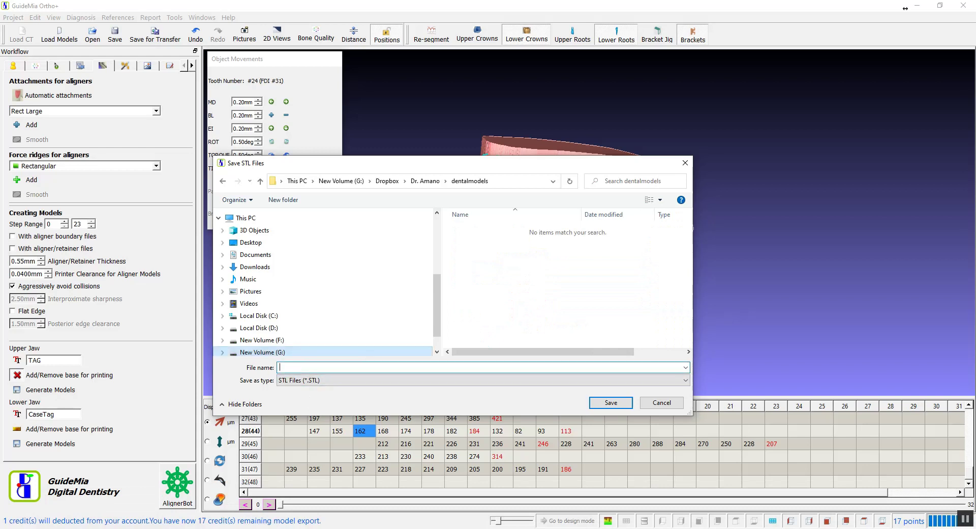
text(demo)
click(610, 403)
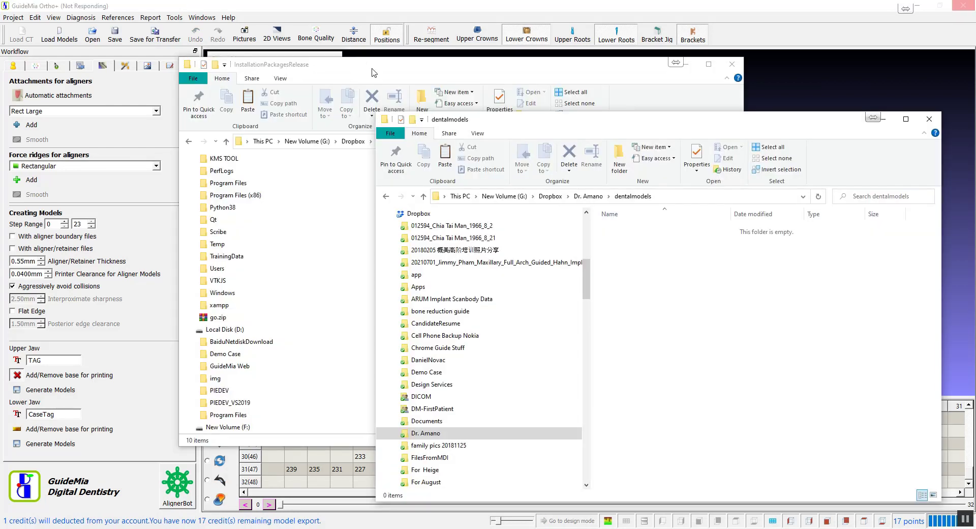
Step: Open demo_Upper_0.stl from the dentalmodels folder in MeshLab, examine its attachments and base bar, and return to GuideMia Ortho+
drag(453, 123, 396, 100)
click(519, 213)
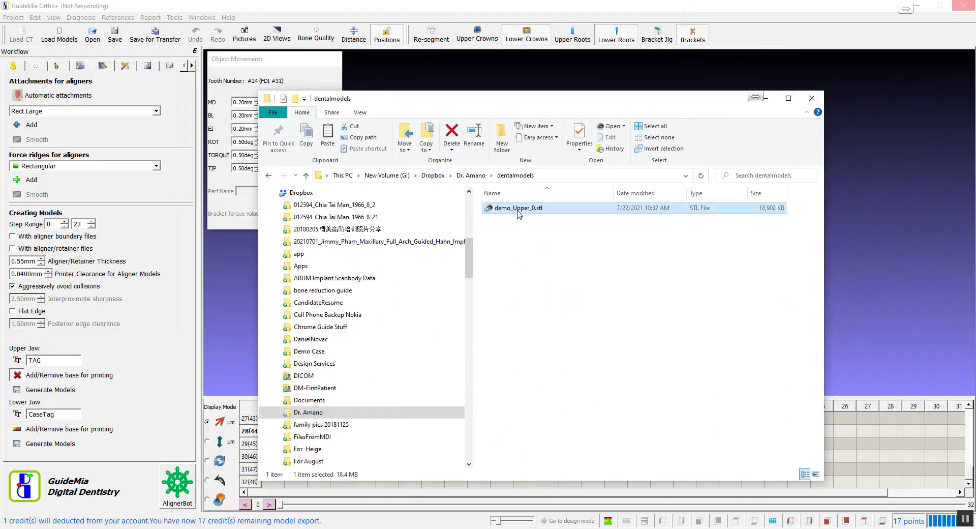
drag(573, 246, 453, 414)
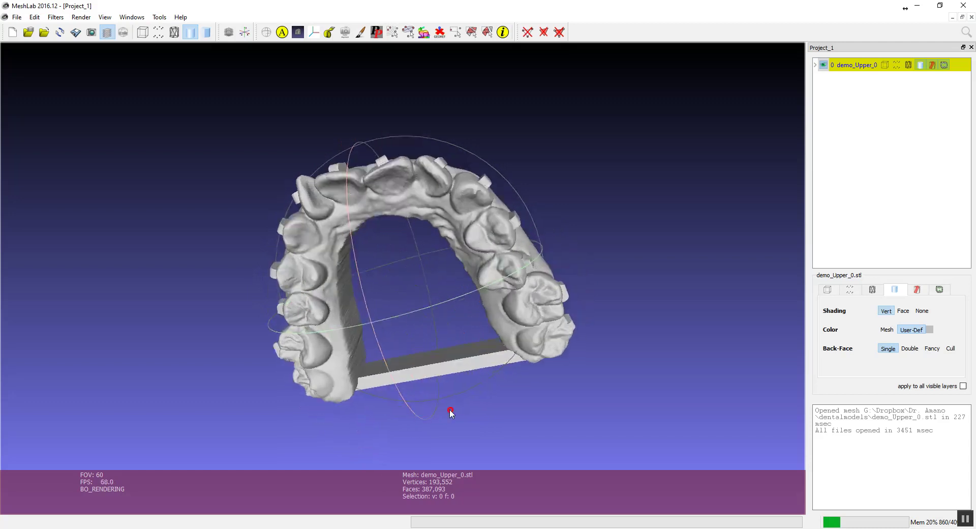
drag(421, 209, 485, 289)
drag(495, 9, 360, 77)
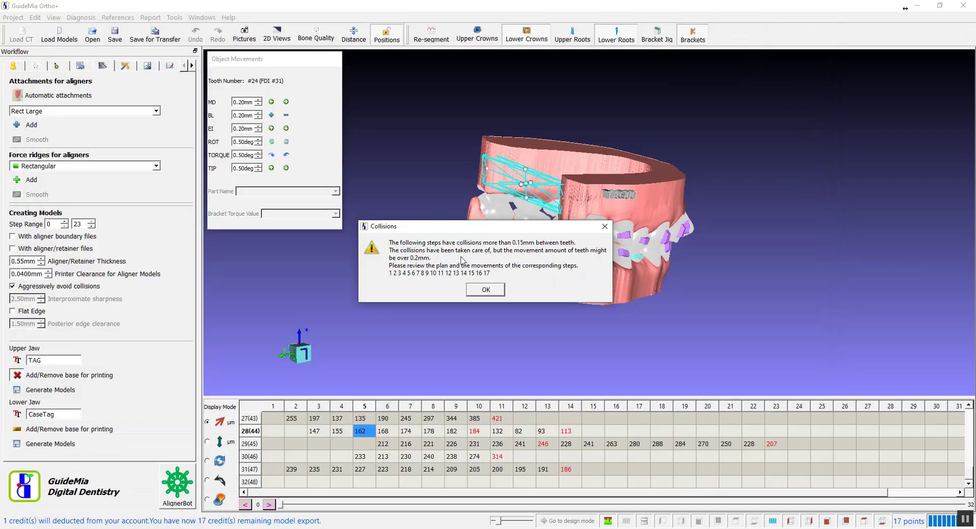
click(486, 290)
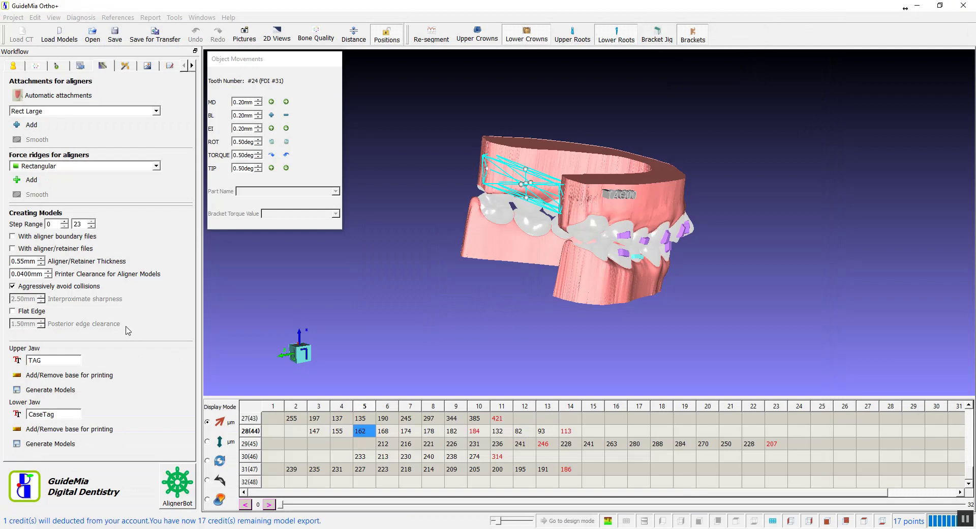
Step: Include aligner boundary and aligner/retainer files in the model export and update the TAG label on the upper model
click(32, 248)
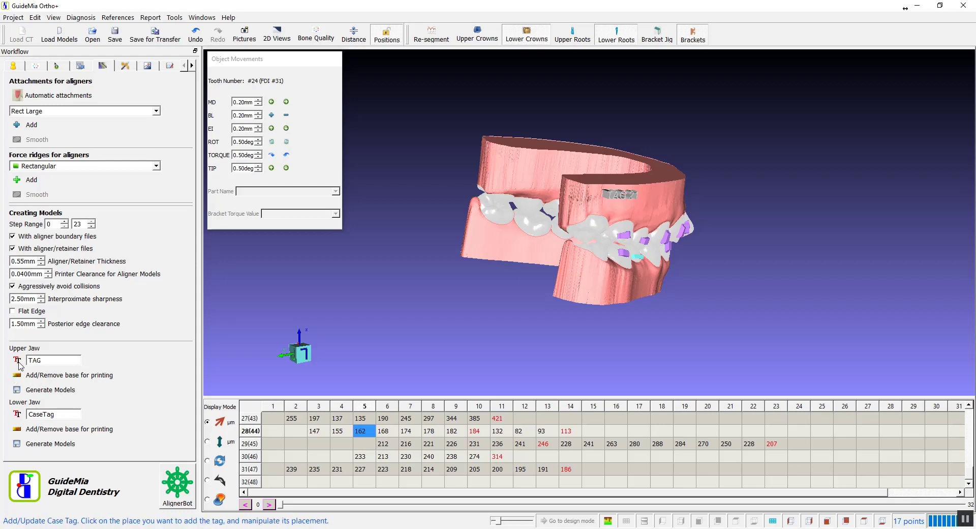
click(20, 361)
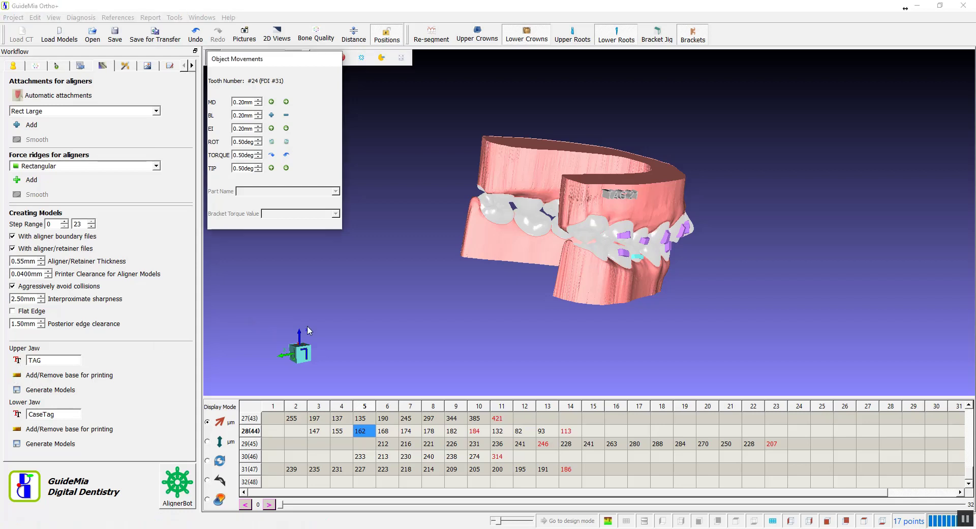
click(20, 361)
scroll(448, 244, up, 1)
drag(575, 193, 338, 251)
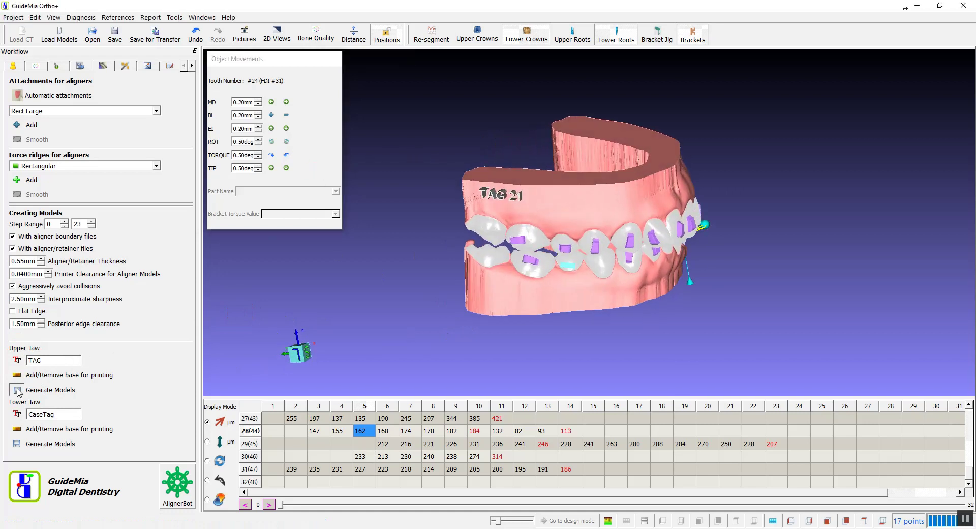
Step: Generate the upper jaw models with aligner files and save them in the dentalmodels folder under the name design with aligners
click(17, 390)
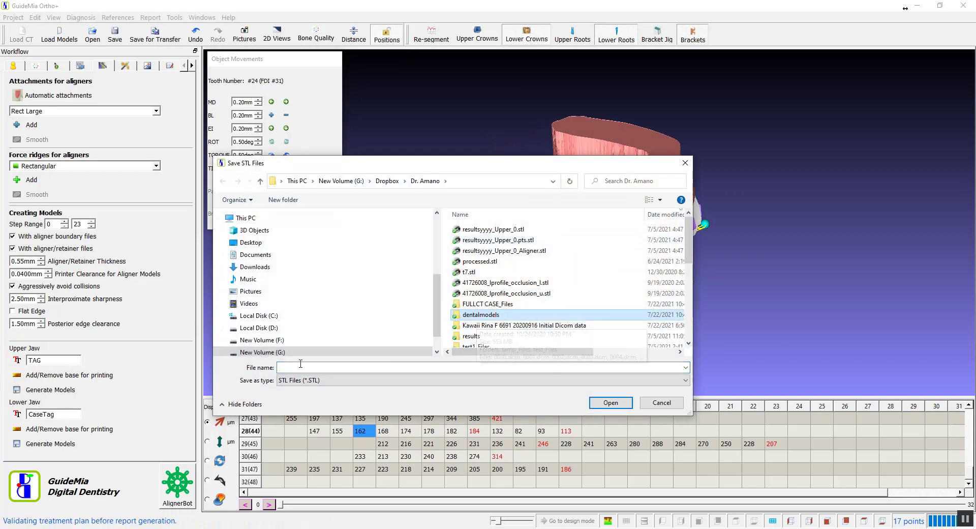
double_click(551, 314)
click(352, 364)
text(design with aligners)
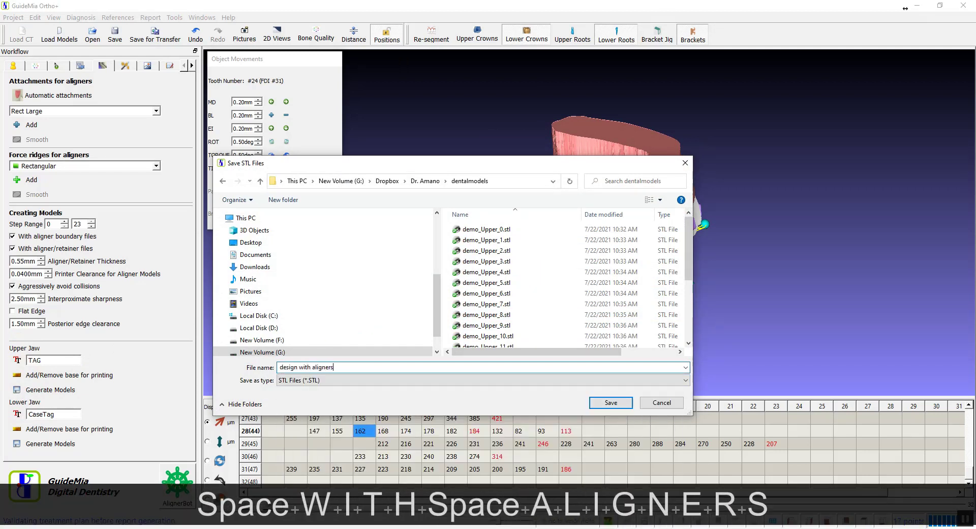
click(615, 405)
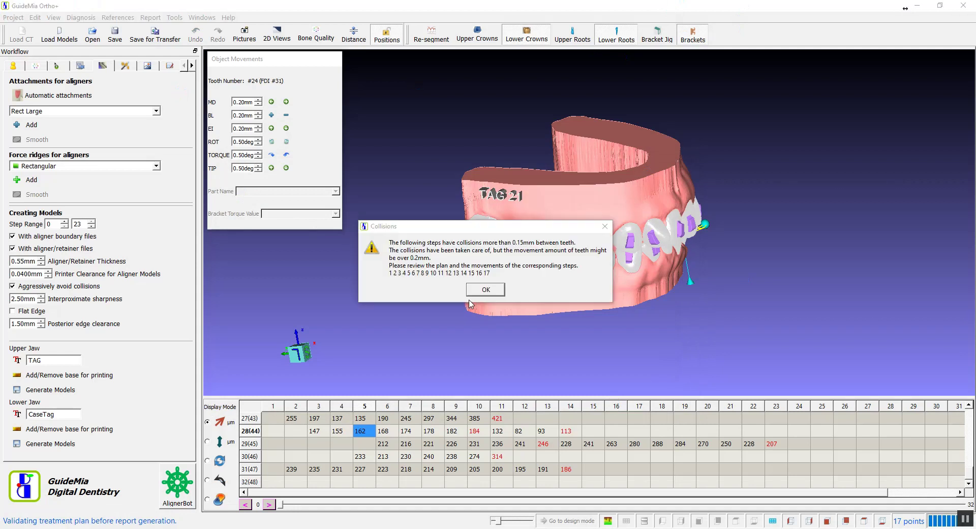
click(483, 294)
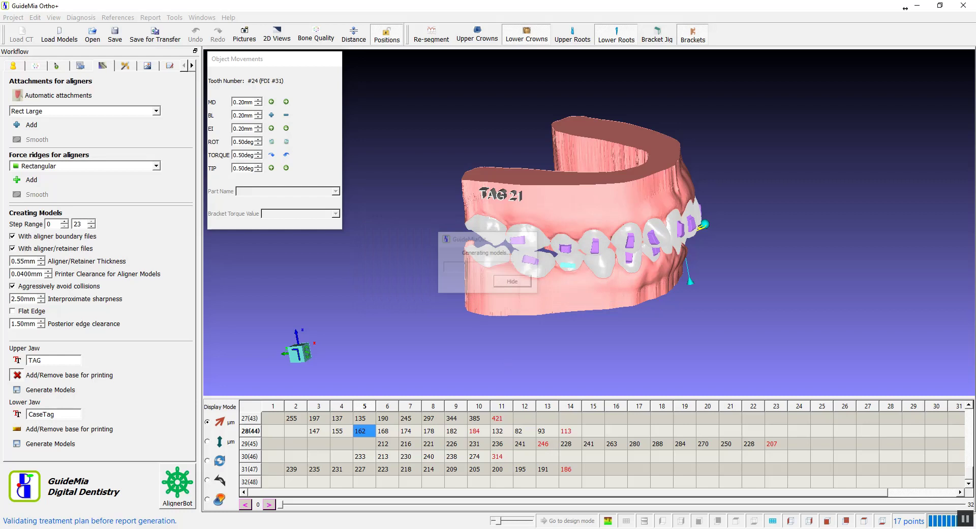
Step: Open design with aligners_Upper_2_Aligner.stl from the dentalmodels folder in MeshLab and examine the aligner's attachment pockets from different angles
click(536, 513)
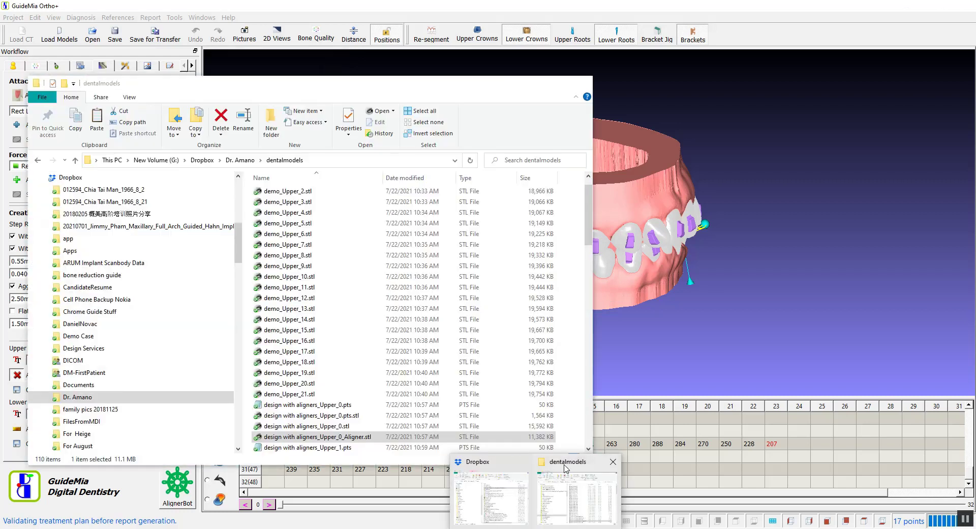
scroll(450, 393, down, 2)
scroll(449, 393, down, 2)
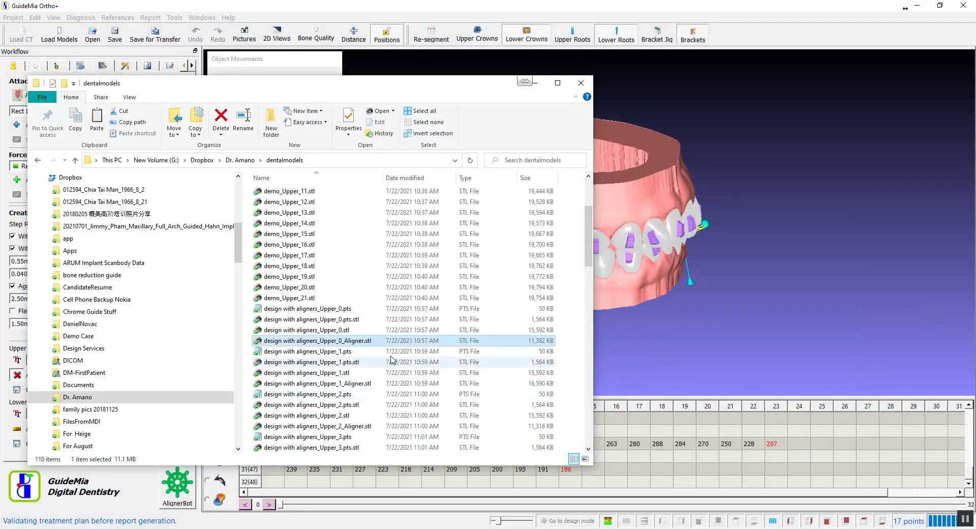
click(364, 394)
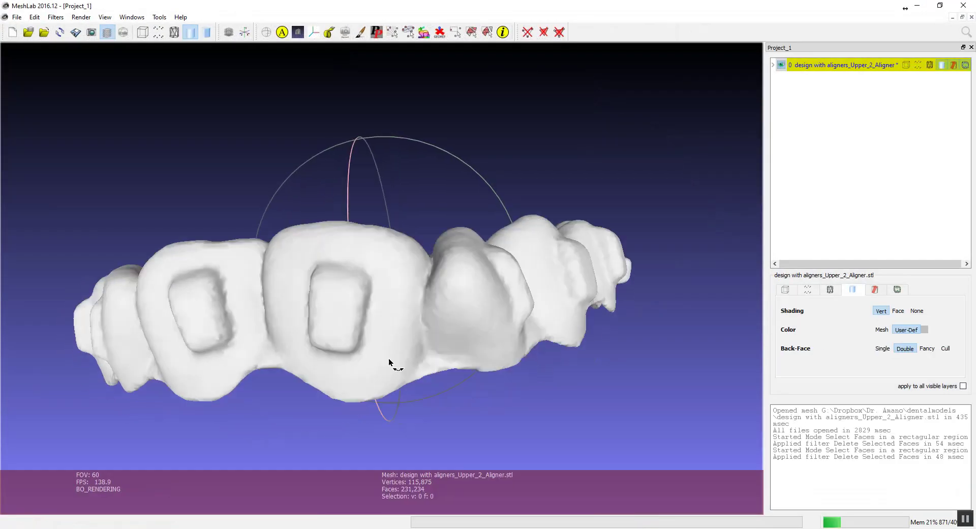
drag(389, 361, 371, 289)
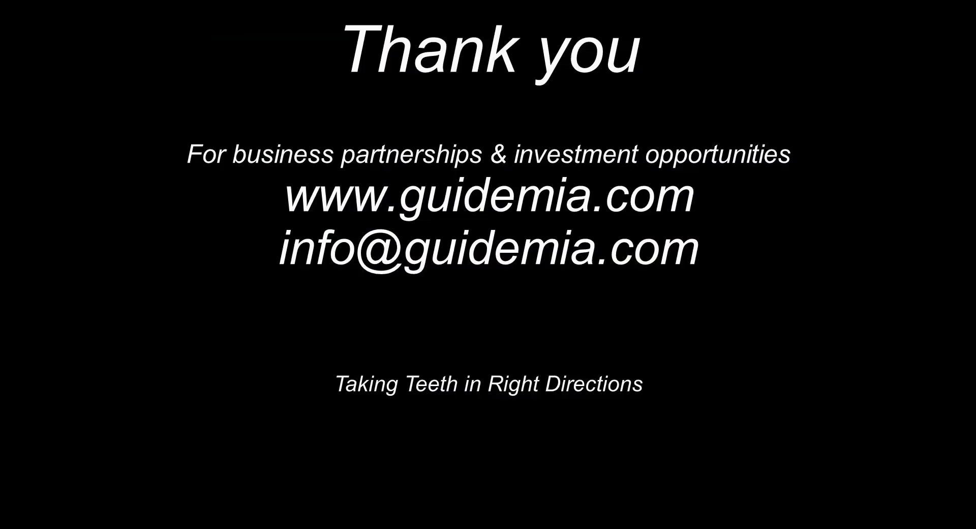